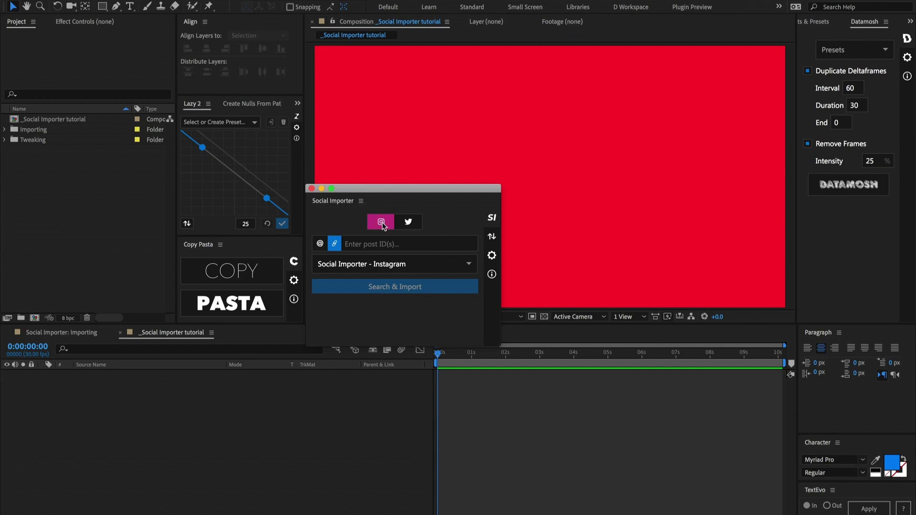
# Try the Twitter and Instagram sources and the username and post-ID search modes
pyautogui.click(412, 223)
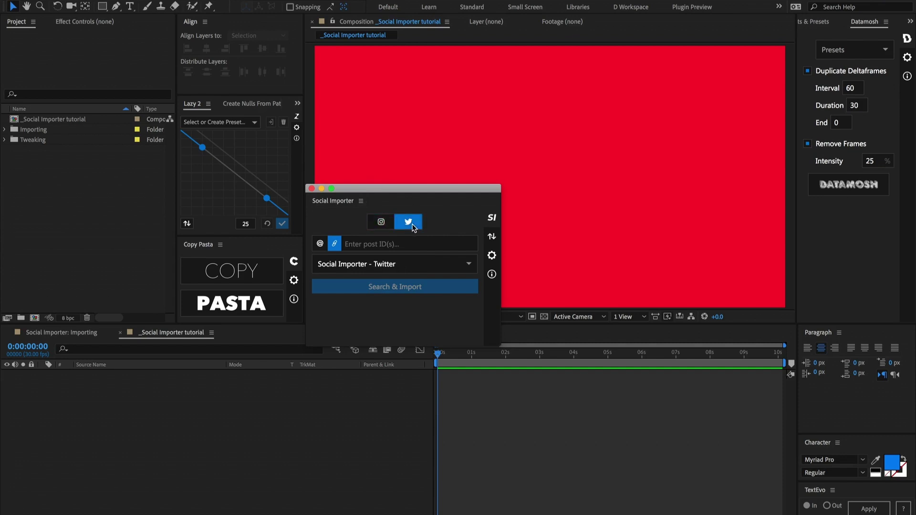
pyautogui.click(393, 224)
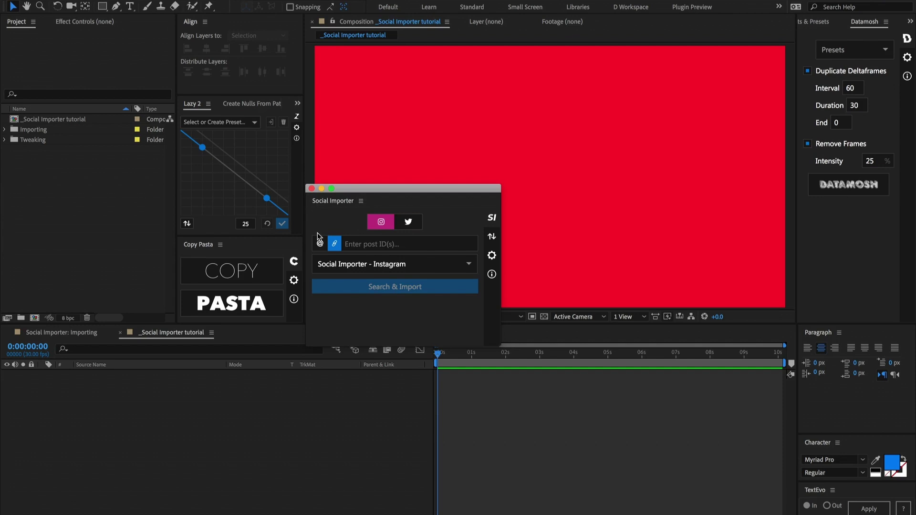
pyautogui.click(320, 245)
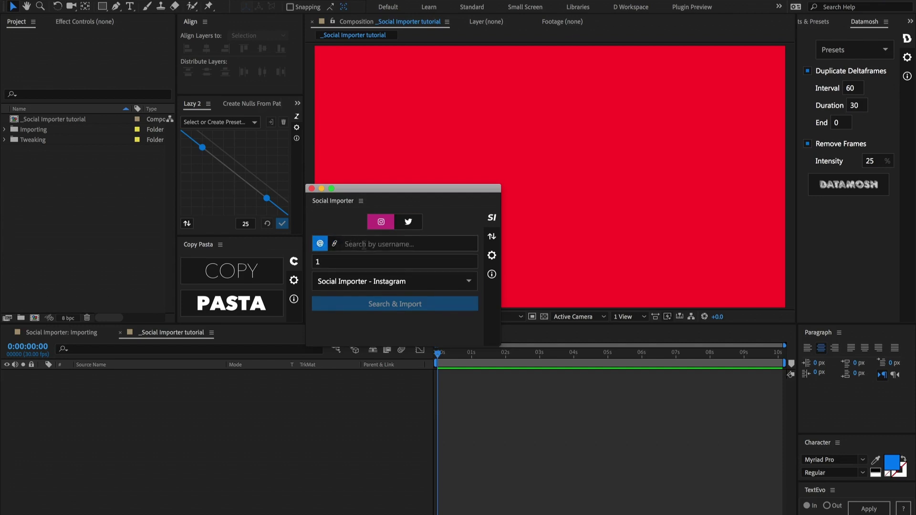
pyautogui.click(335, 246)
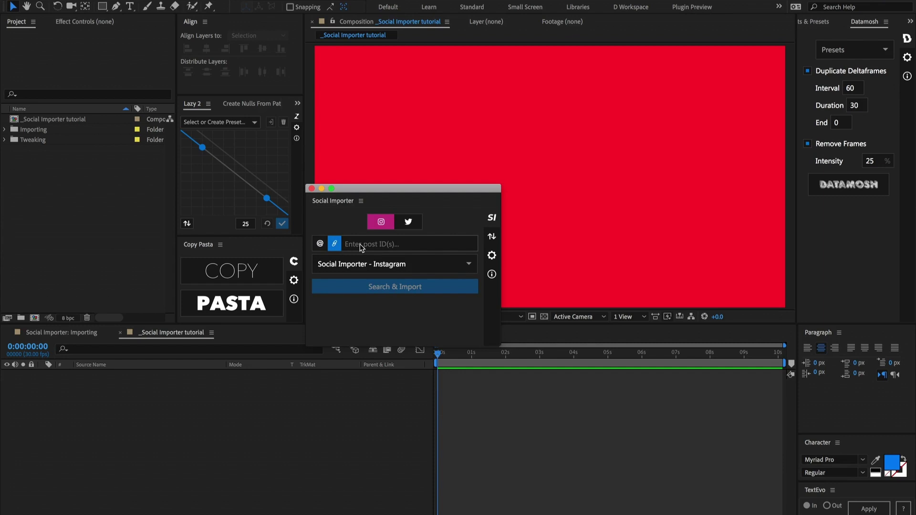
# Set the importer to Twitter post-ID search, ready in the single post ID field
pyautogui.click(408, 222)
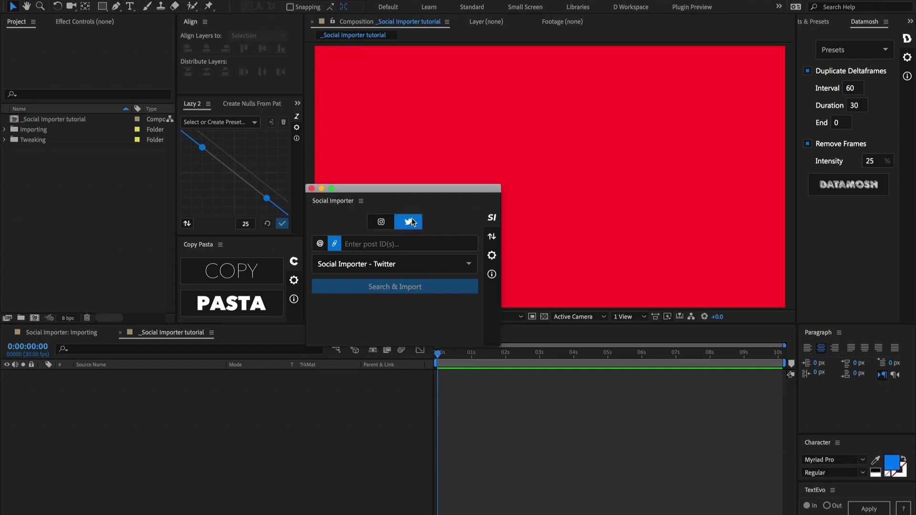
pyautogui.click(320, 244)
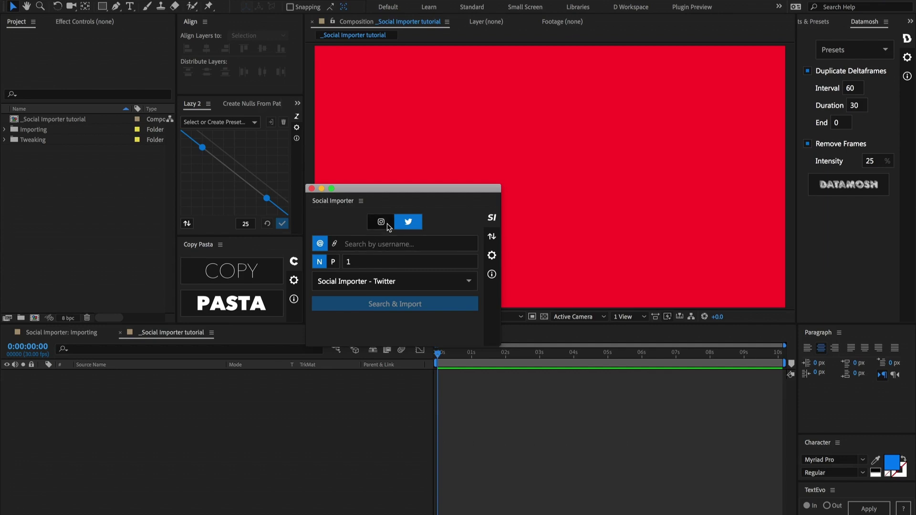
pyautogui.click(335, 245)
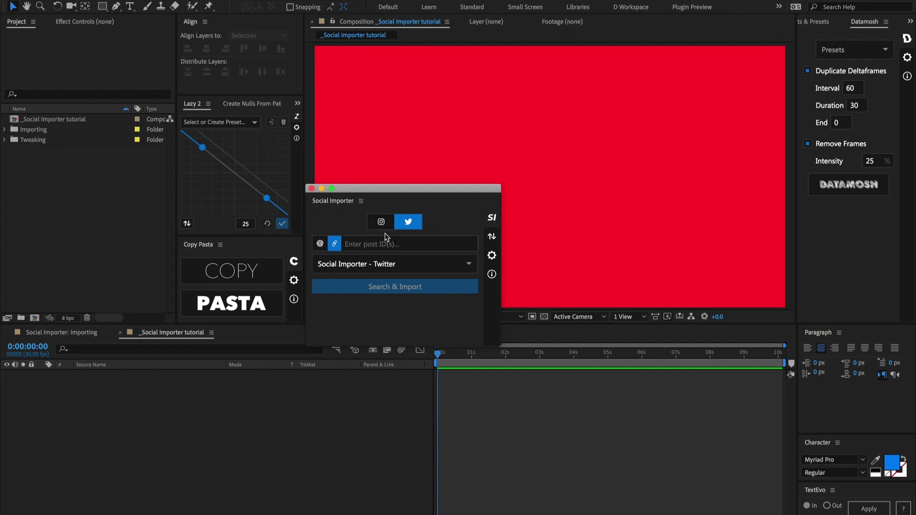
pyautogui.click(386, 244)
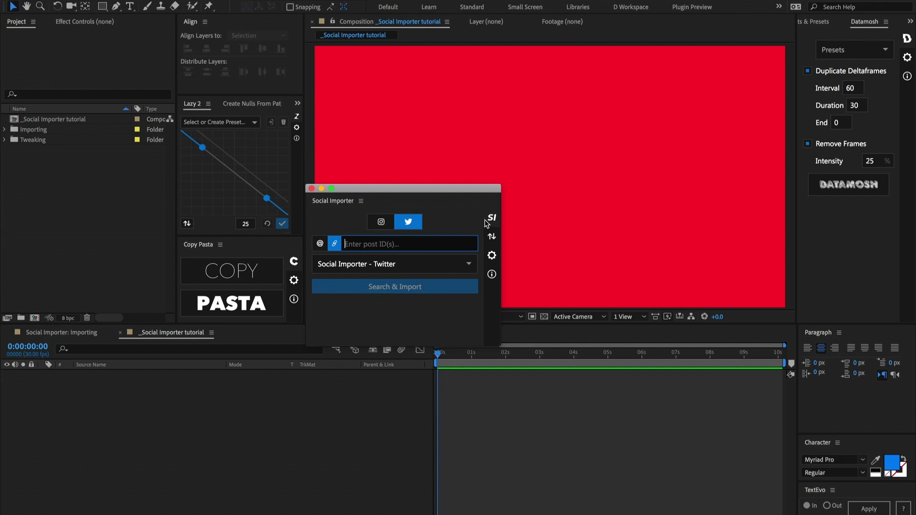
# Keep the Social Importer - Twitter preset and show Sync Composition Layer Settings with Copy and Paste
pyautogui.click(364, 265)
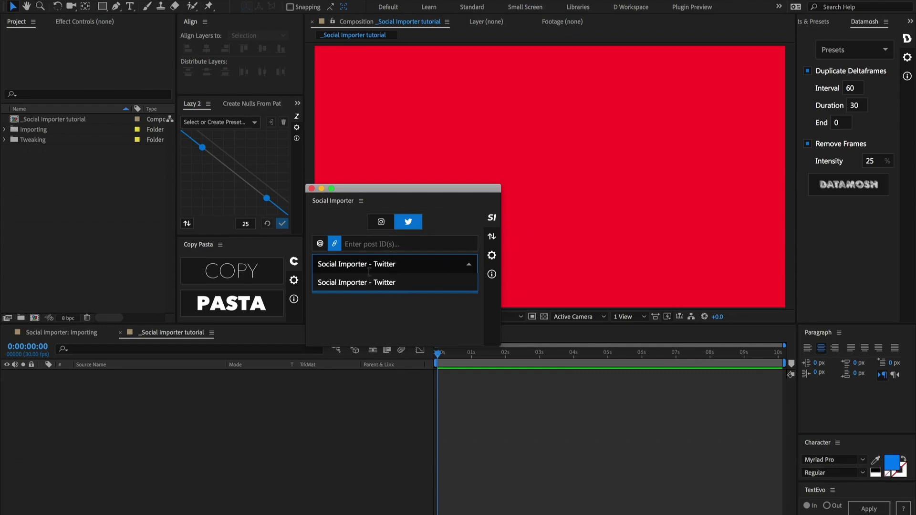
pyautogui.click(362, 292)
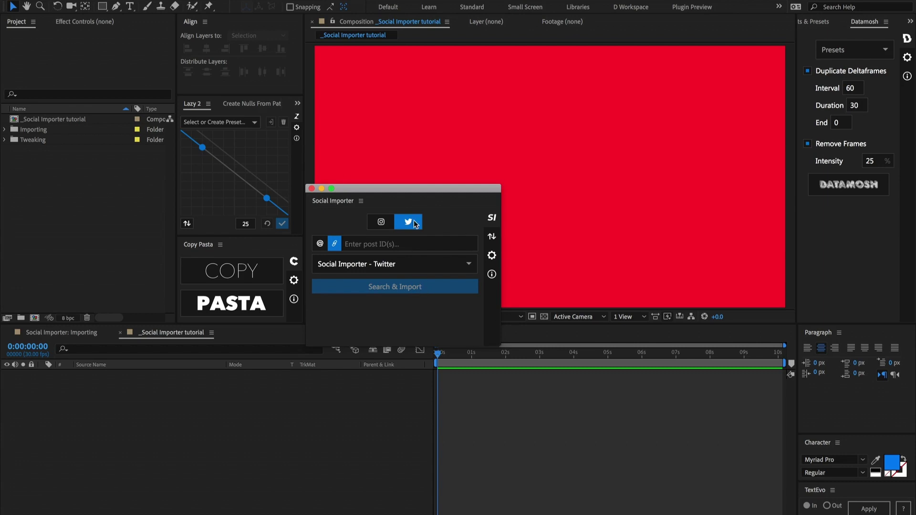
pyautogui.click(492, 237)
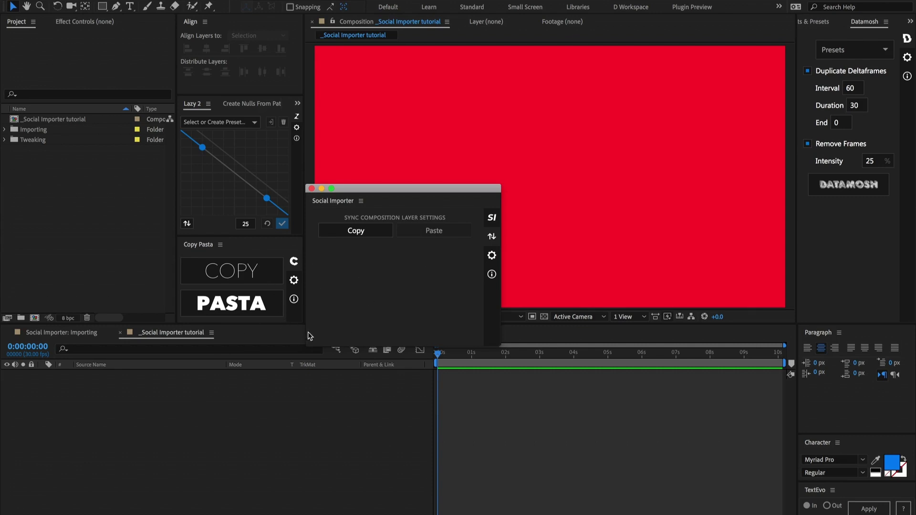
# Browse the Manage Presets page, the Add Preset option and the plugin's about info
pyautogui.click(364, 233)
pyautogui.click(492, 256)
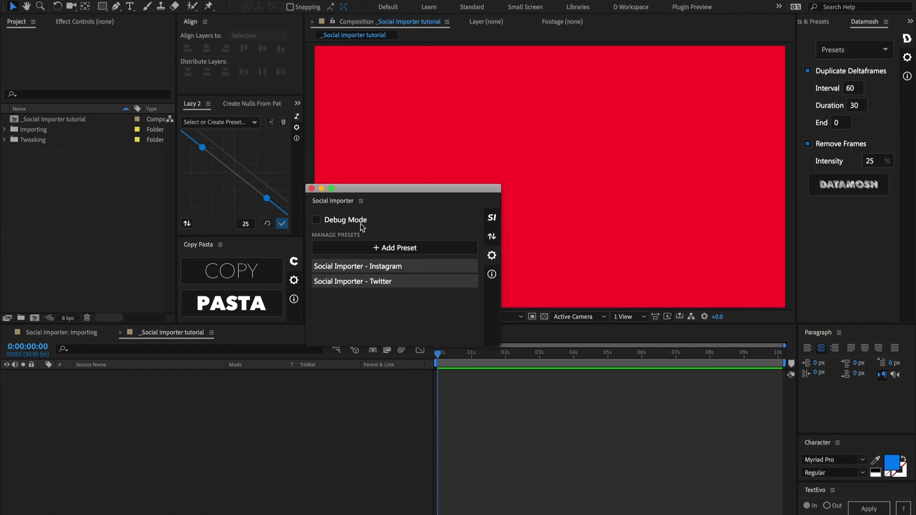
pyautogui.click(386, 252)
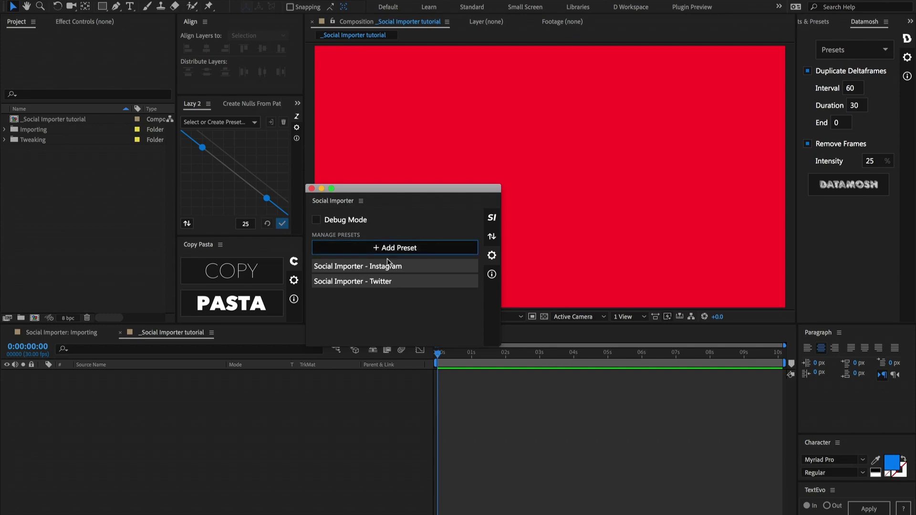
pyautogui.click(491, 273)
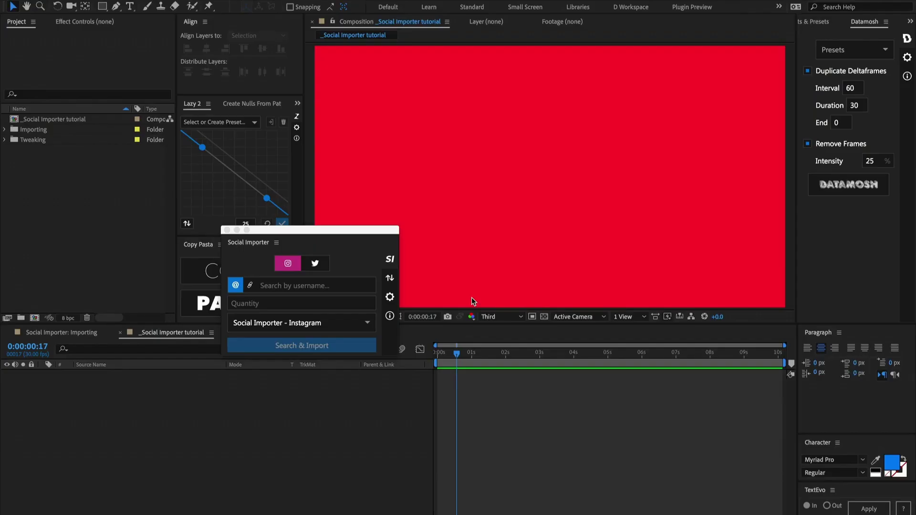
# Import 7 Instagram posts from the account username using the Social Importer - Instagram preset
pyautogui.click(291, 286)
pyautogui.write('plugin_play')
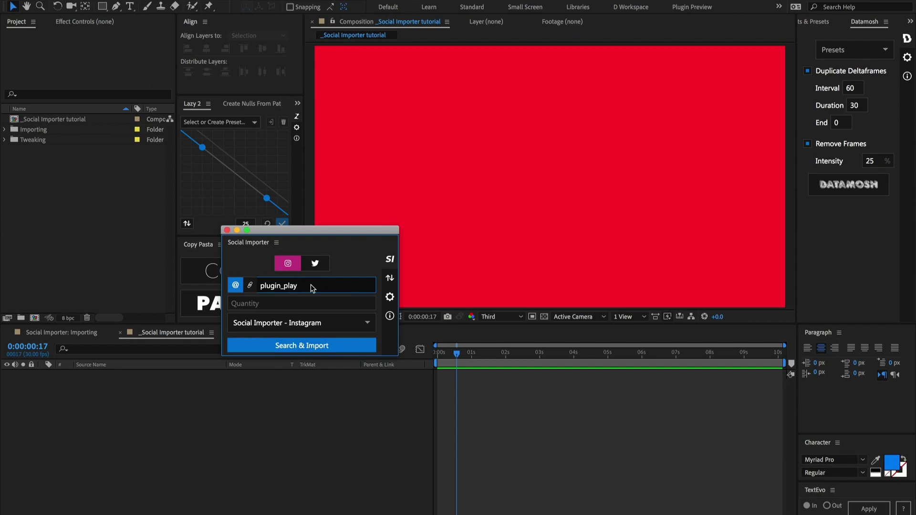
pyautogui.click(313, 308)
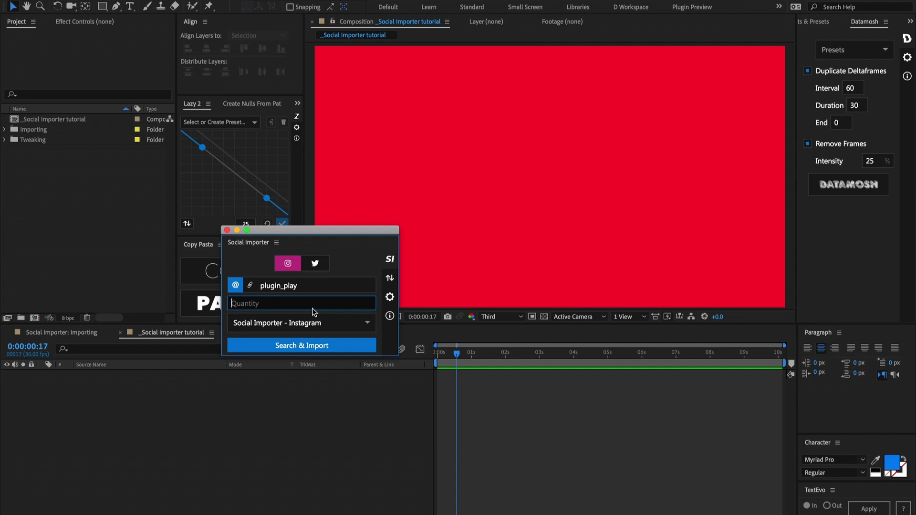
pyautogui.write('7')
pyautogui.click(311, 323)
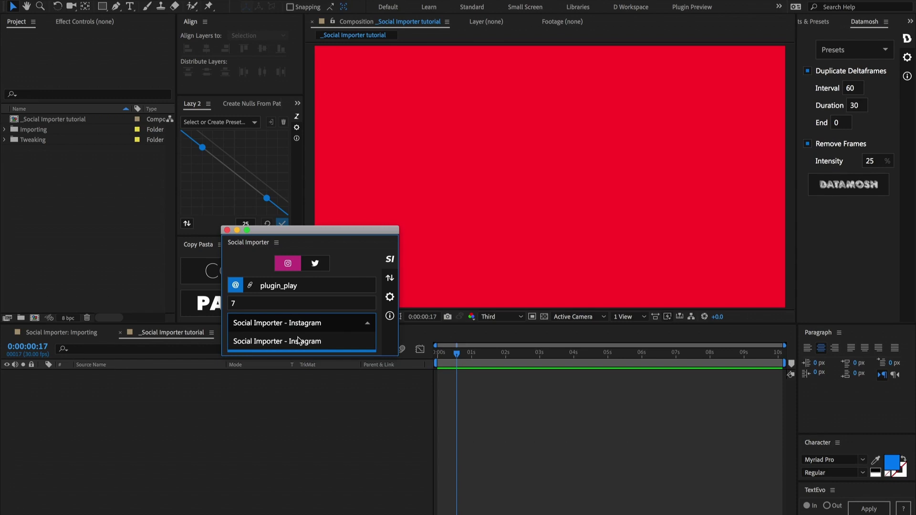
pyautogui.click(299, 341)
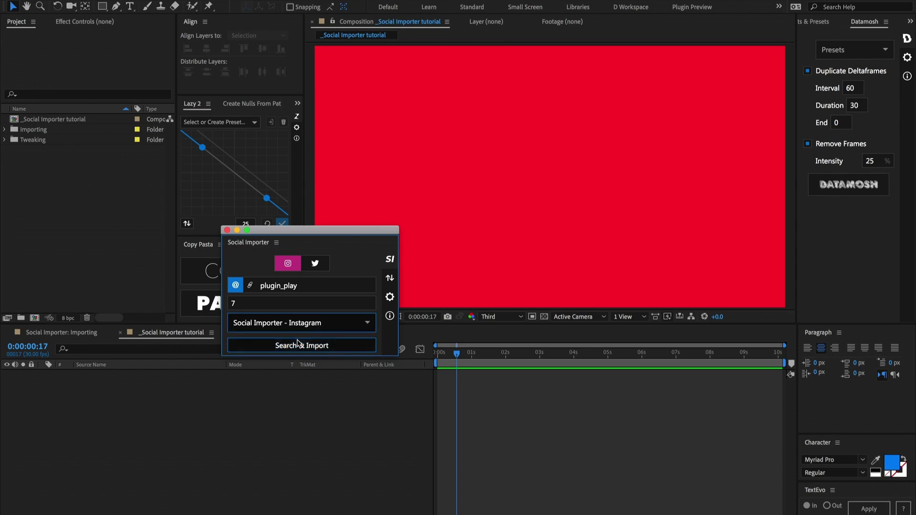
pyautogui.click(292, 428)
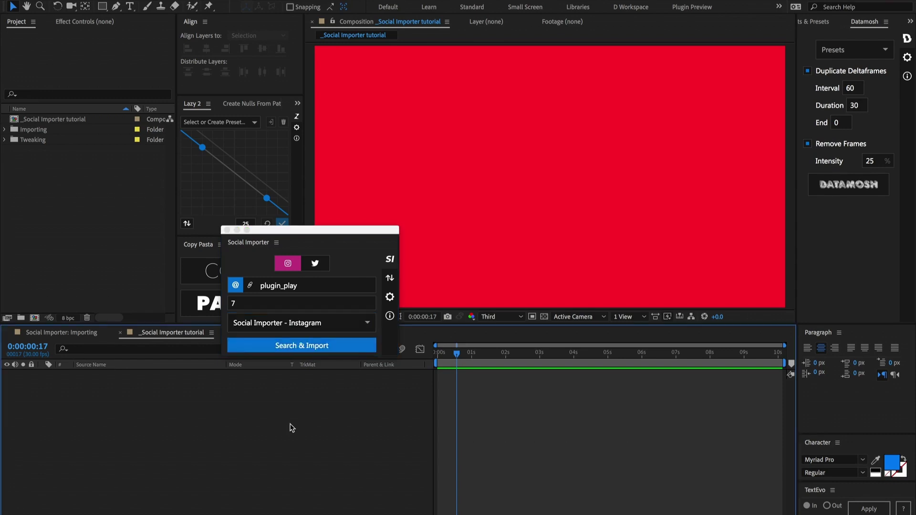
pyautogui.click(309, 351)
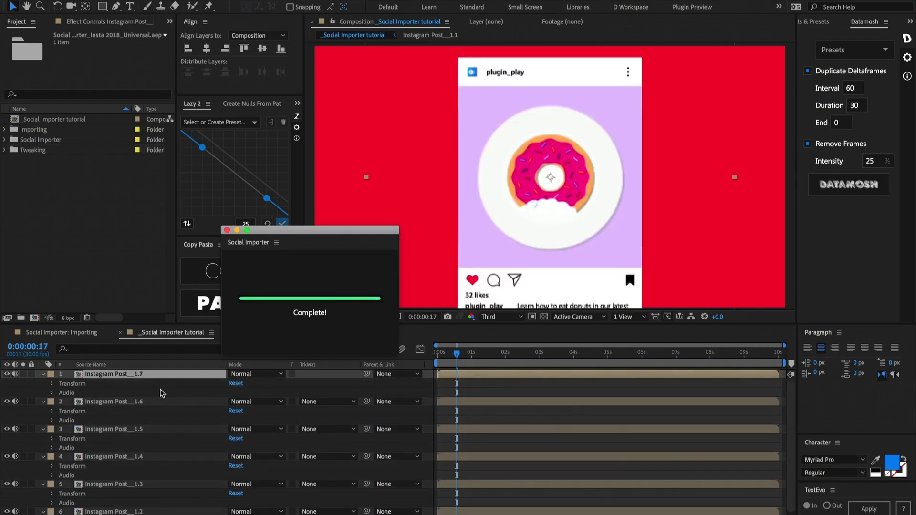
# Open the Instagram Post 1.7 precomp and view its CONTROL layer's effect settings
pyautogui.click(139, 377)
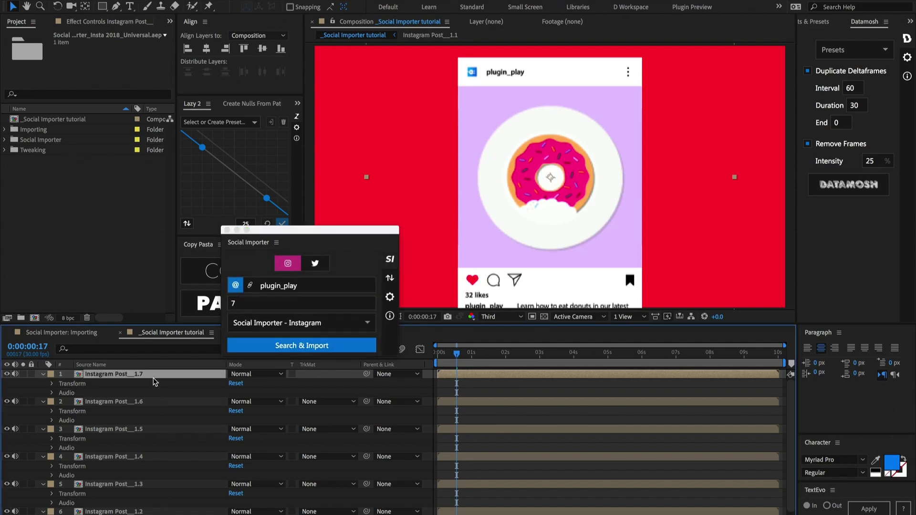
pyautogui.doubleClick(138, 377)
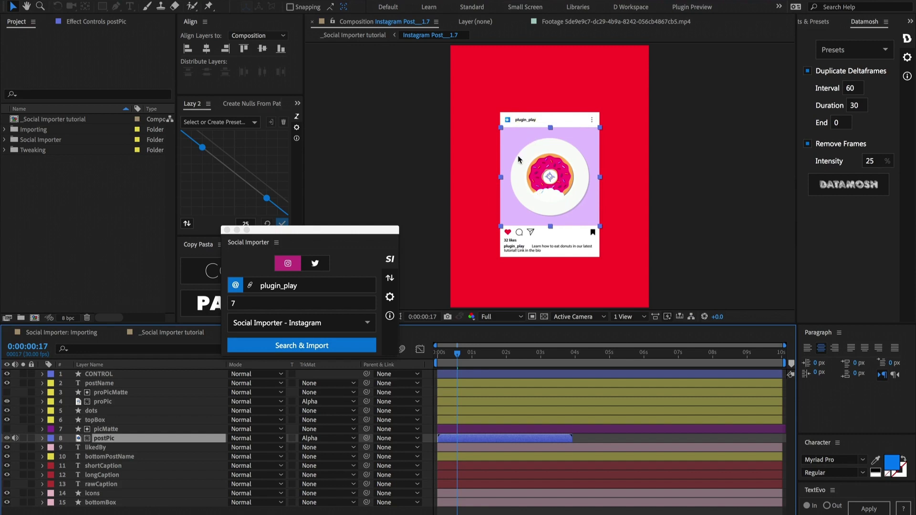
pyautogui.click(114, 376)
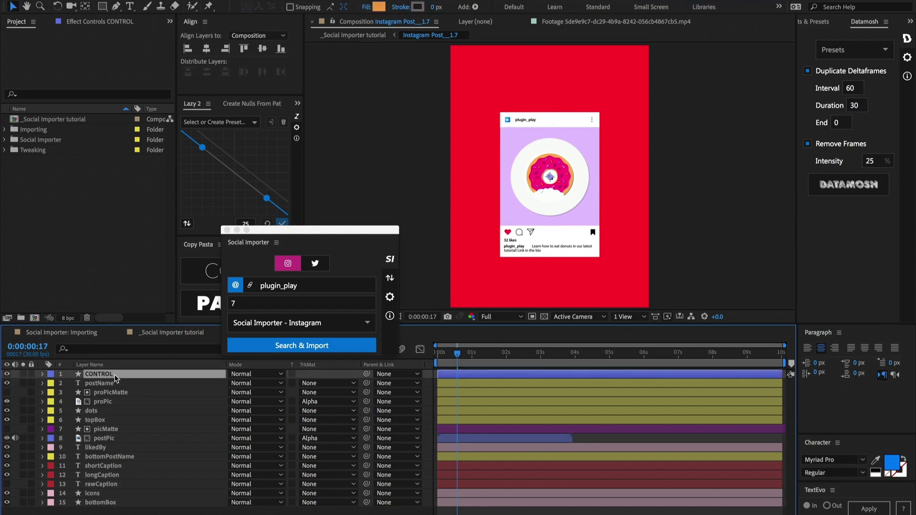
pyautogui.click(101, 23)
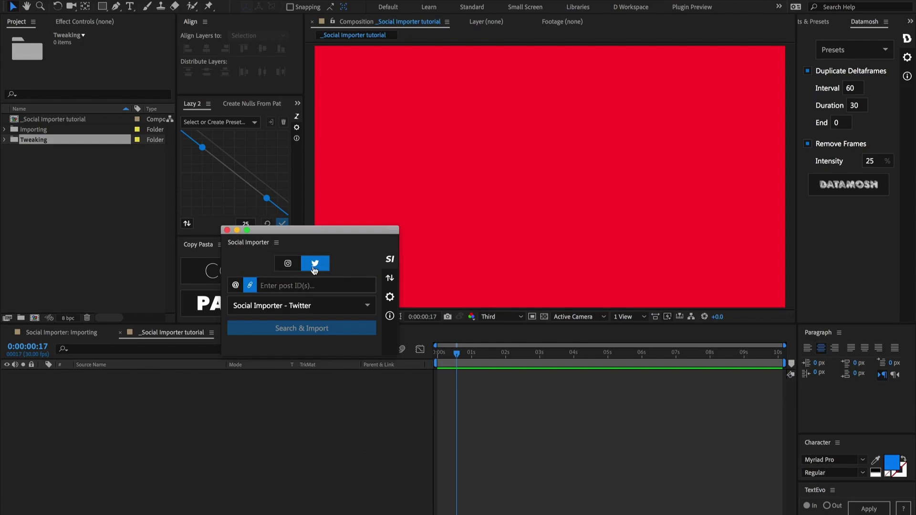
# Paste the first two tweet links from TextEdit into the post ID field, comma-separated
pyautogui.press('super+Tab')
pyautogui.click(282, 90)
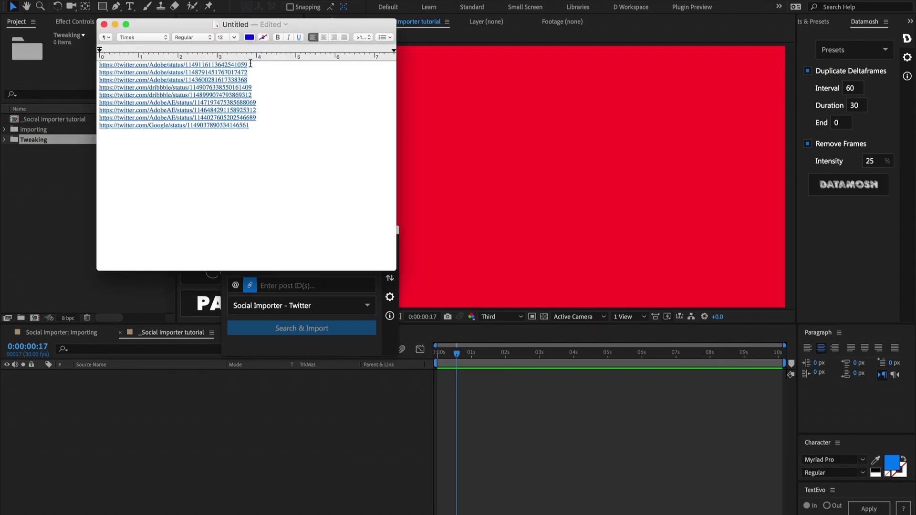
pyautogui.moveTo(250, 63); pyautogui.dragTo(83, 54)
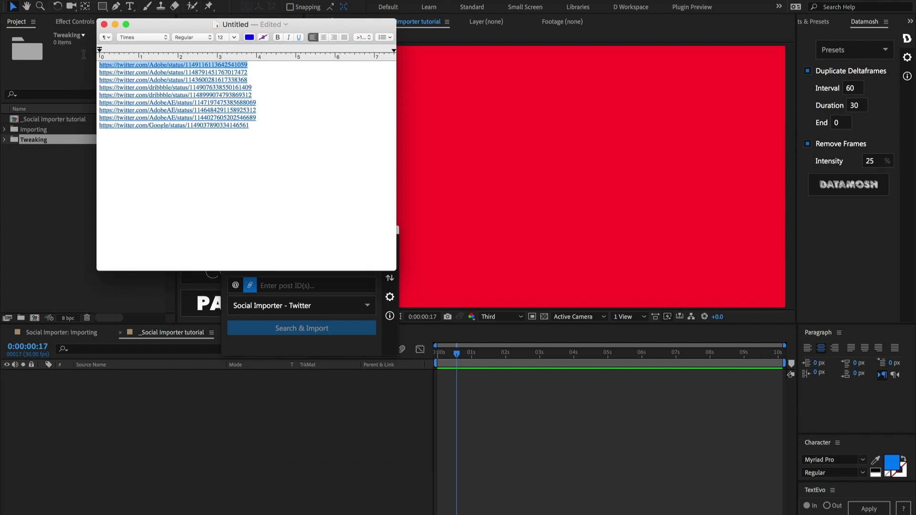
pyautogui.click(285, 285)
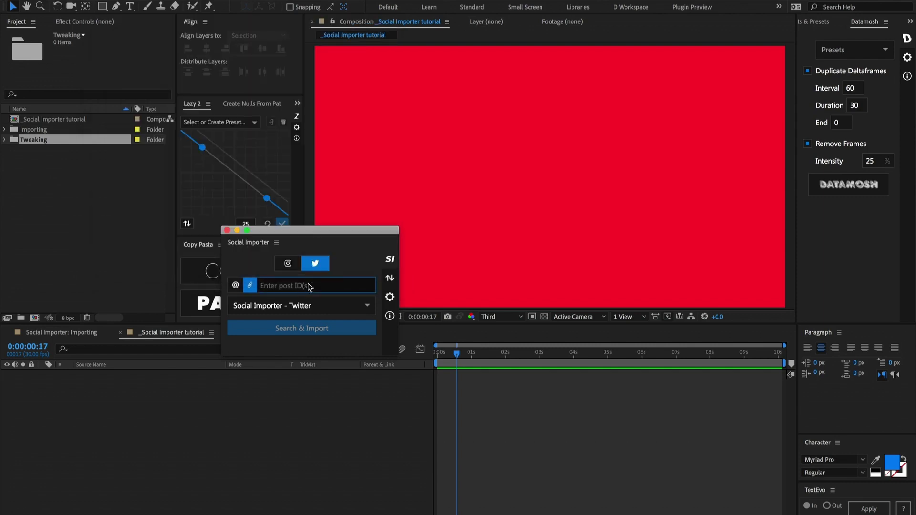
pyautogui.press('super+v')
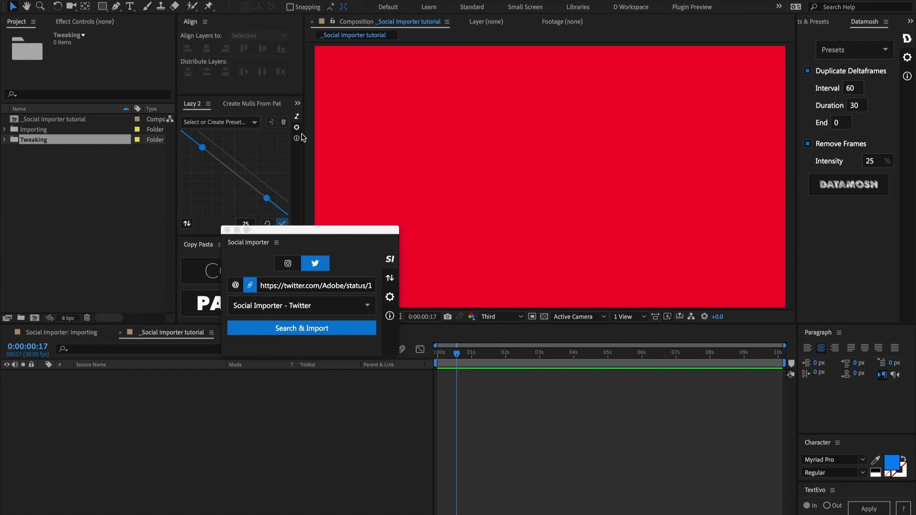
pyautogui.press('super+Tab')
pyautogui.press('super+Tab')
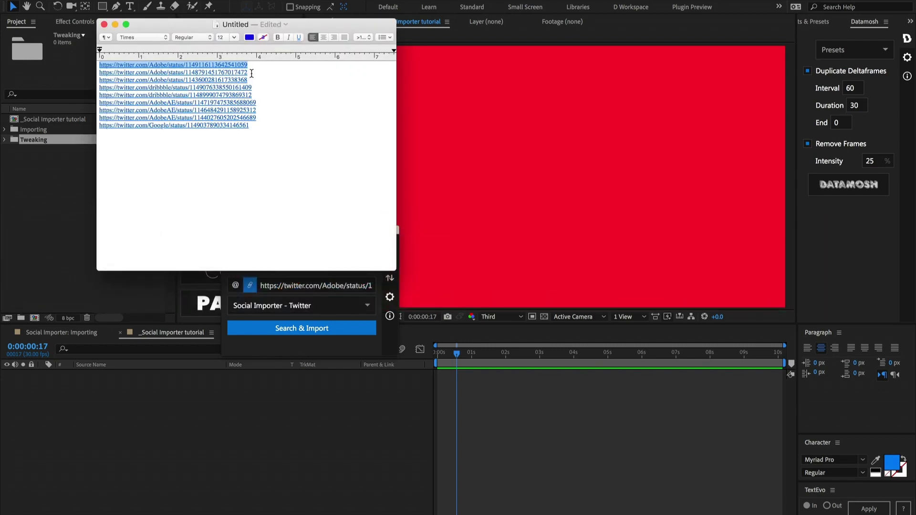
pyautogui.moveTo(251, 73); pyautogui.dragTo(94, 71)
pyautogui.press('super+Tab')
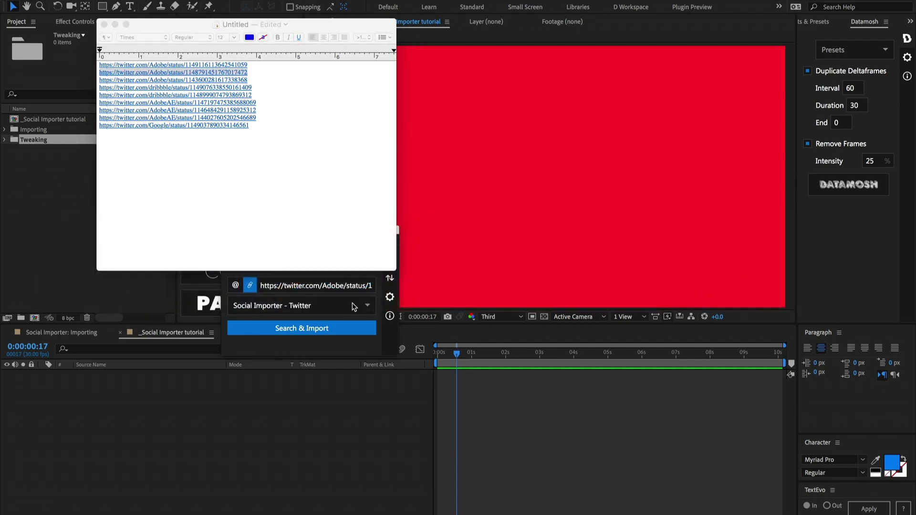
pyautogui.click(355, 305)
pyautogui.click(357, 285)
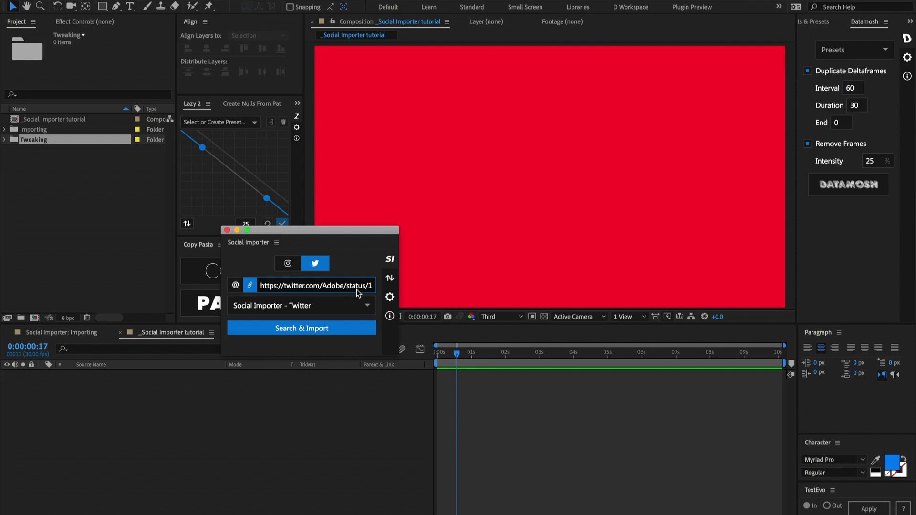
pyautogui.write(',')
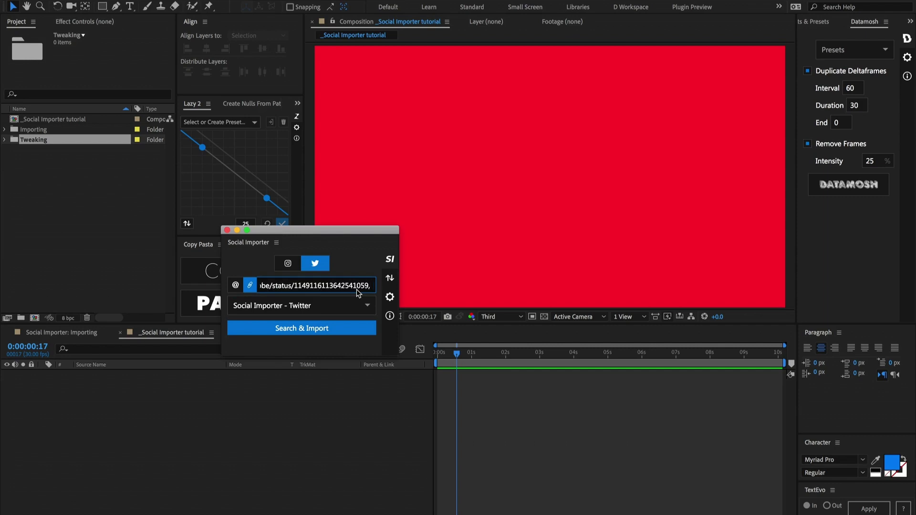
pyautogui.press('super+v')
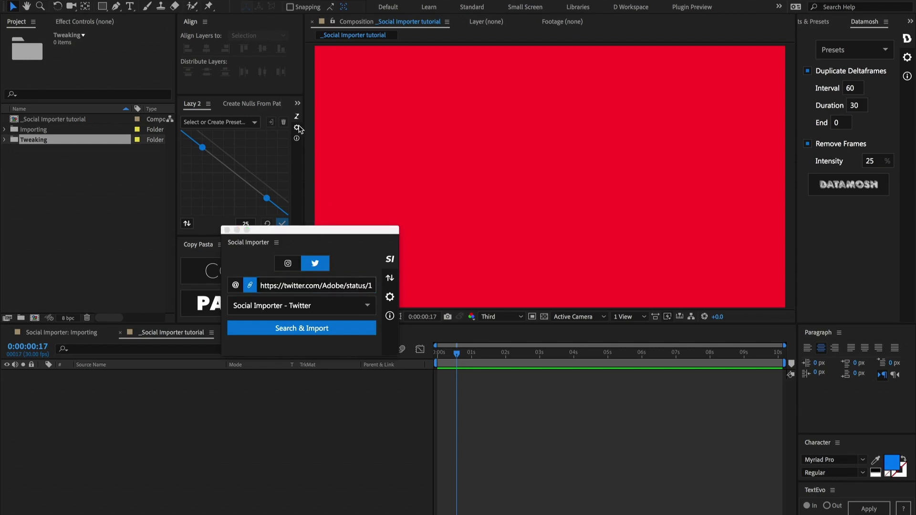
# Append the remaining tweet links with commas, ending with the Google tweet link
pyautogui.press('super+Tab')
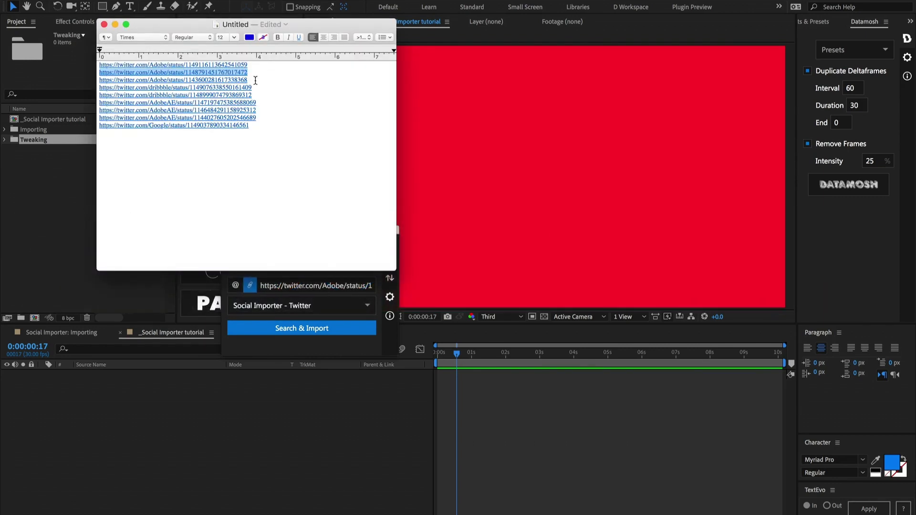
pyautogui.moveTo(255, 80); pyautogui.dragTo(61, 79)
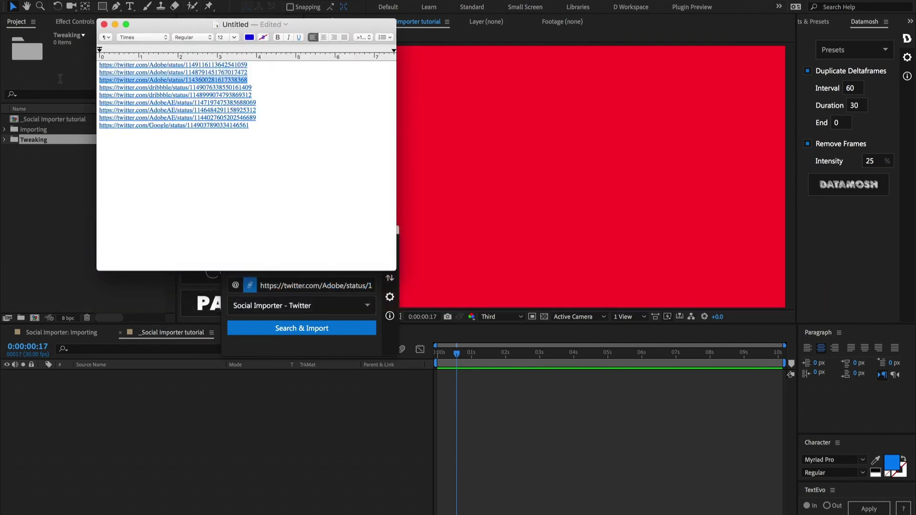
pyautogui.press('super+c')
pyautogui.press('super+Tab')
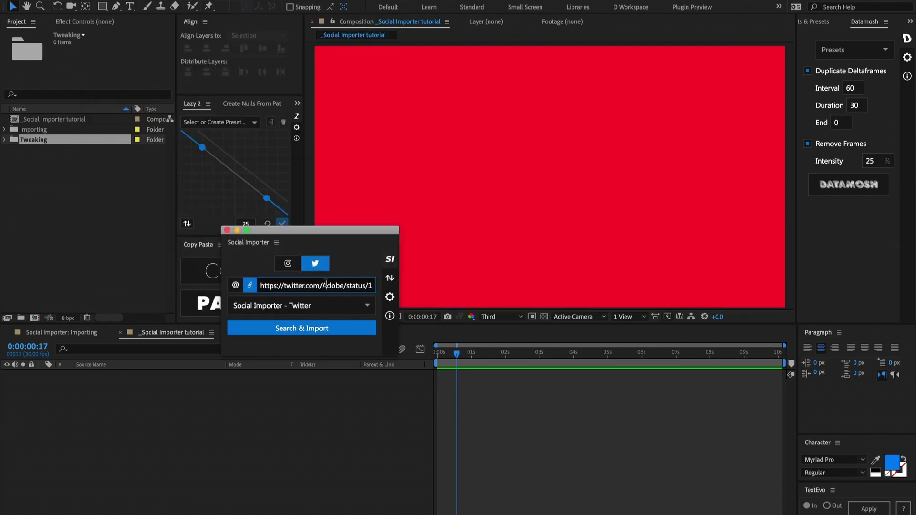
pyautogui.press('super+Tab')
pyautogui.press('super+Tab')
pyautogui.click(301, 285)
pyautogui.press('super+v')
pyautogui.press('super+Tab')
pyautogui.press('super+Tab')
pyautogui.press('super+Tab')
pyautogui.press('super+c')
pyautogui.press('super+Tab')
pyautogui.press('super+v')
pyautogui.write(',')
pyautogui.press('super+Tab')
pyautogui.press('super+Tab')
pyautogui.press('super+v')
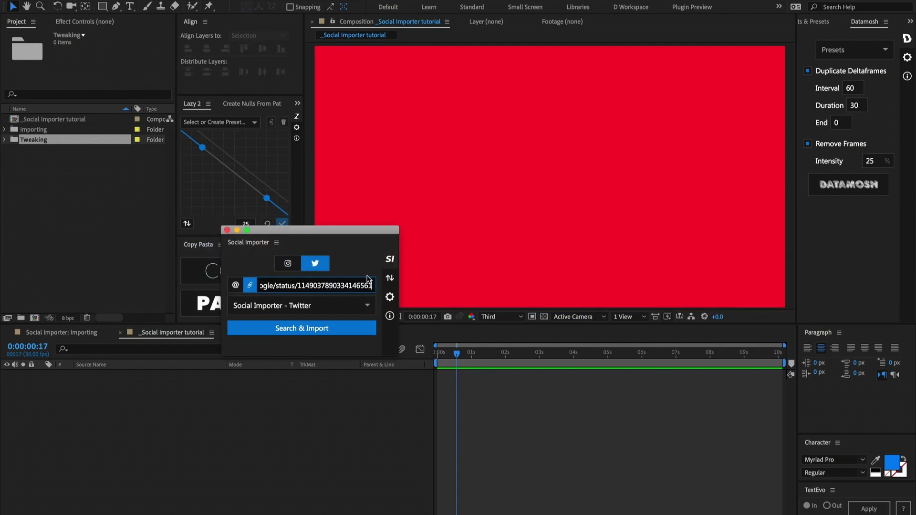
# Import all listed tweets with the second 'Social Importer - Twitter' preset as _Twitter_Import_1.1–1.9
pyautogui.click(367, 307)
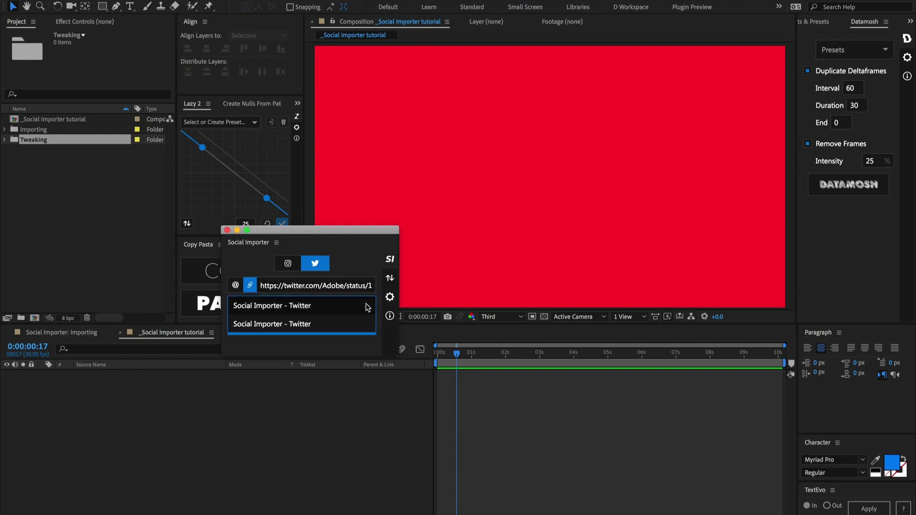
pyautogui.click(320, 324)
pyautogui.click(274, 468)
pyautogui.click(306, 329)
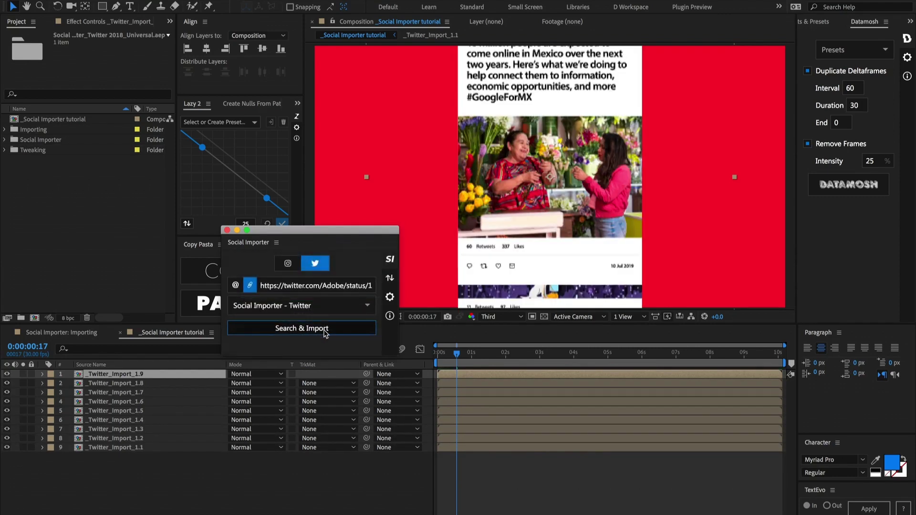
pyautogui.click(513, 488)
# Scale all imported tweet layers to 50%
pyautogui.press(',')
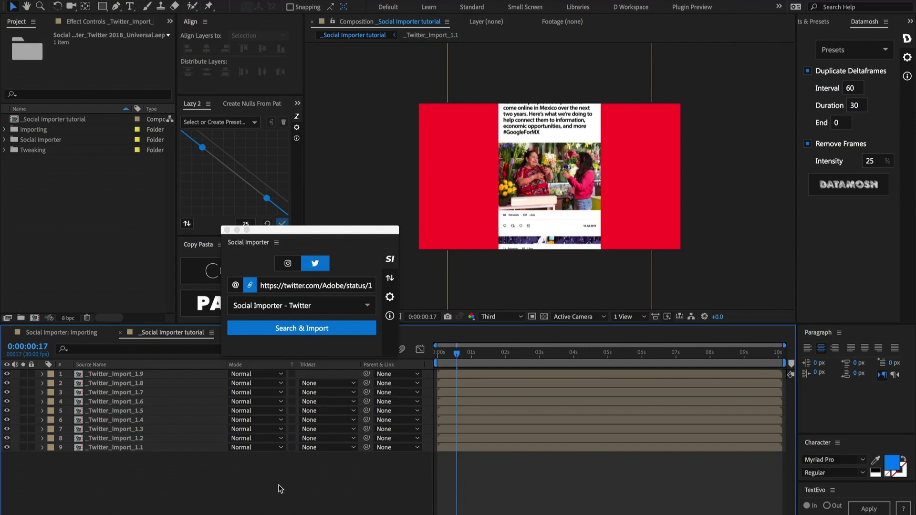
pyautogui.hotkey('ctrl', 'a')
pyautogui.press('s')
pyautogui.click(247, 383)
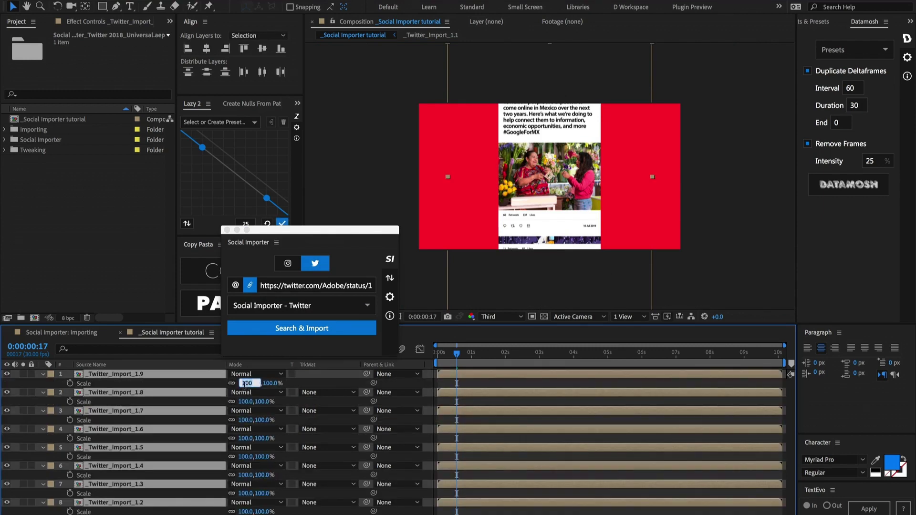
pyautogui.write('50')
pyautogui.press('Return')
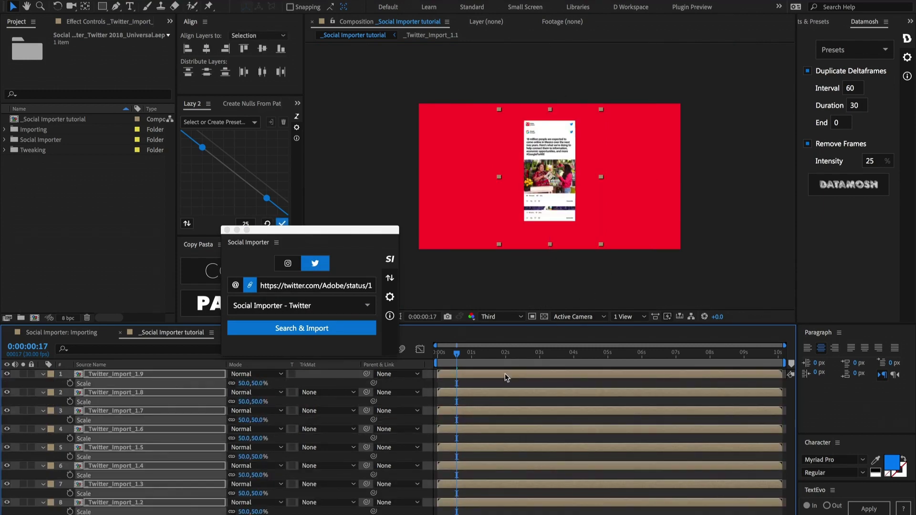
pyautogui.click(497, 385)
# Open the _Twitter_Import_1.8 comp and view its CONTROL layer's effect settings
pyautogui.click(456, 393)
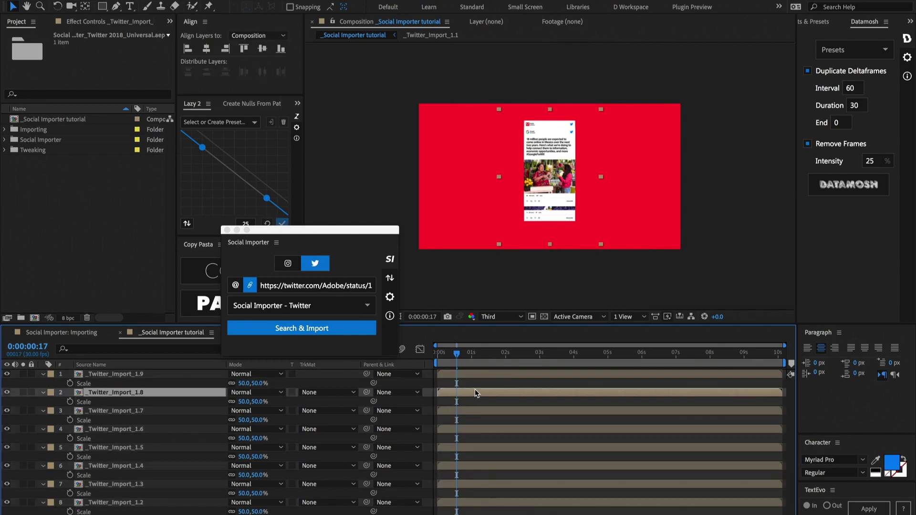
pyautogui.doubleClick(474, 392)
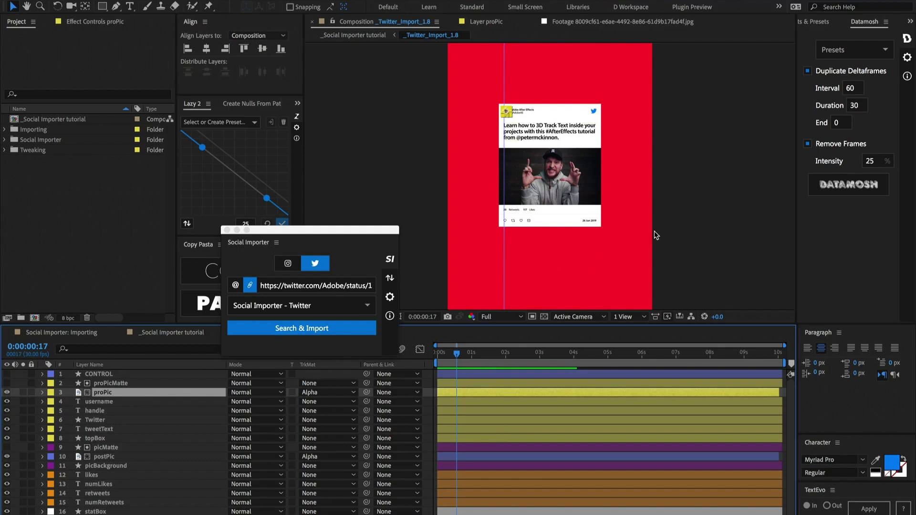
pyautogui.click(684, 199)
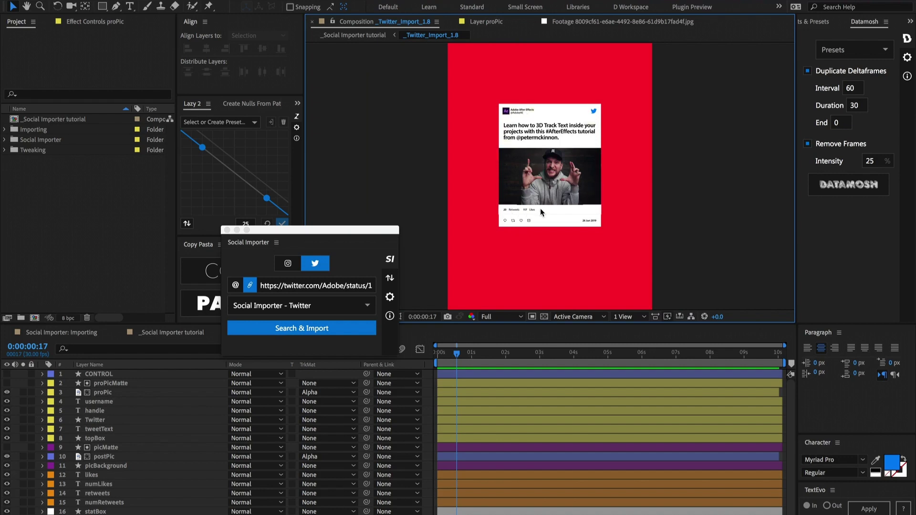
pyautogui.click(100, 374)
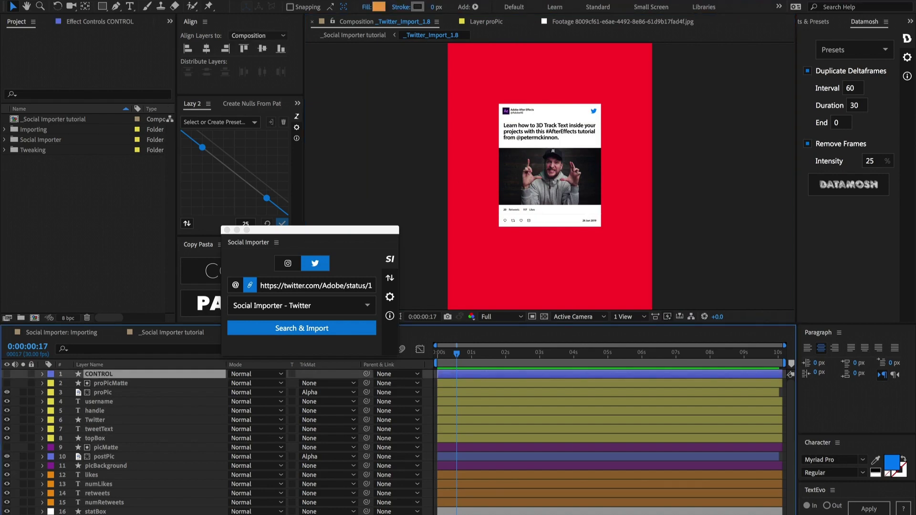
pyautogui.click(101, 21)
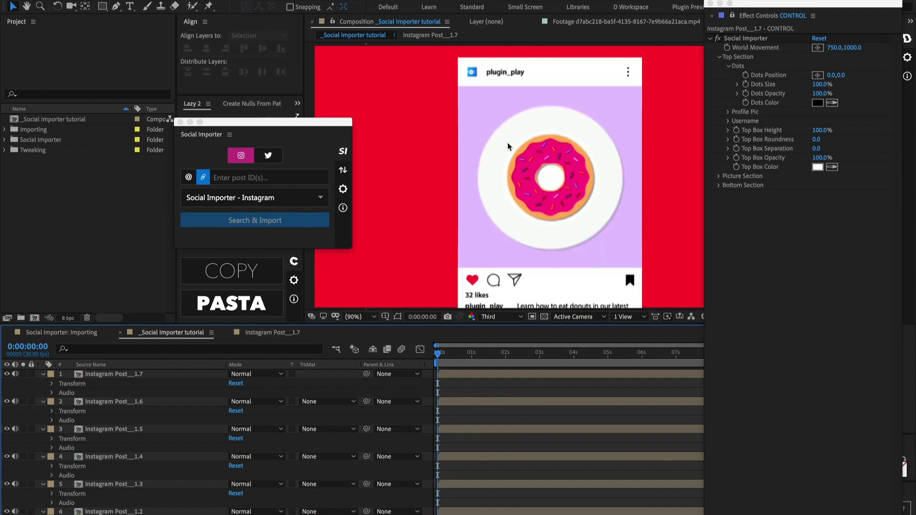
# Open the Instagram Post_1.7 comp and test World Movement, then undo the change
pyautogui.click(150, 376)
pyautogui.doubleClick(151, 377)
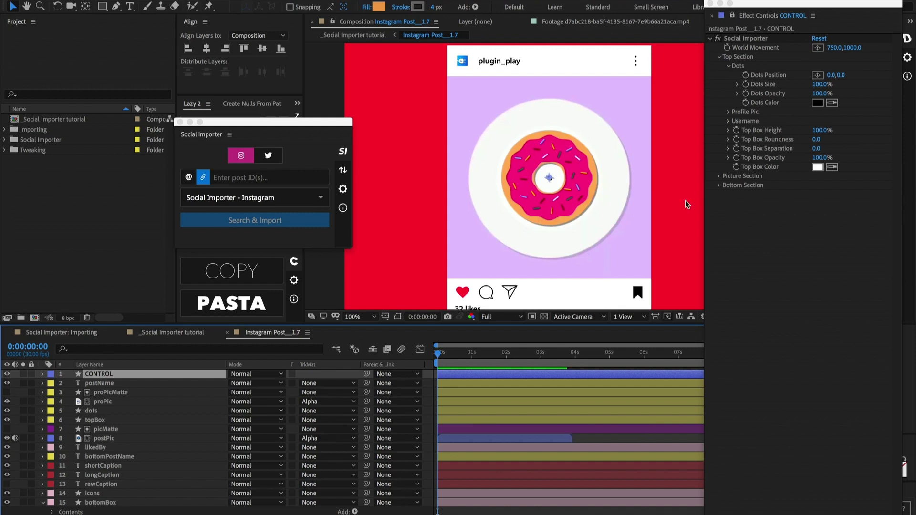
pyautogui.hotkey('shift', '/')
pyautogui.moveTo(852, 48)
pyautogui.mouseDown()
pyautogui.moveTo(826, 52)
pyautogui.moveTo(857, 48)
pyautogui.mouseUp()
pyautogui.hotkey('ctrl', 'z')
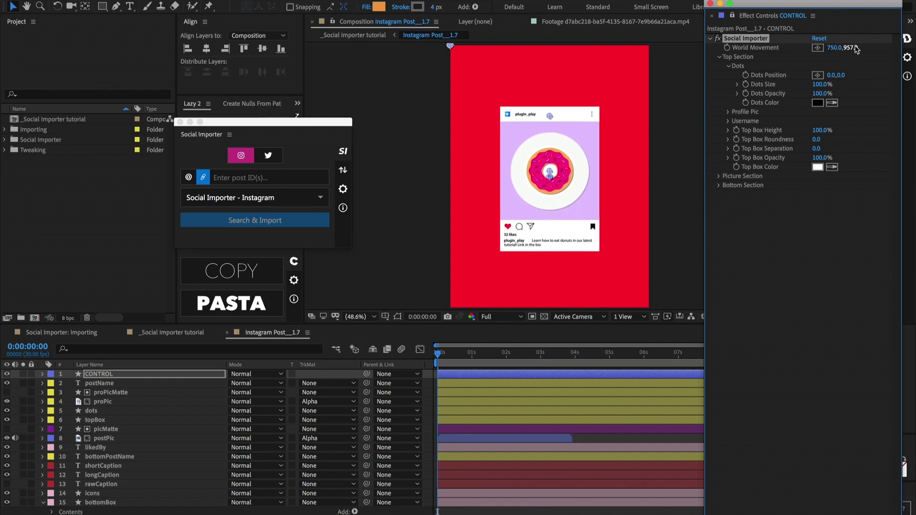
pyautogui.hotkey('ctrl', 'z')
pyautogui.hotkey('ctrl', 'z')
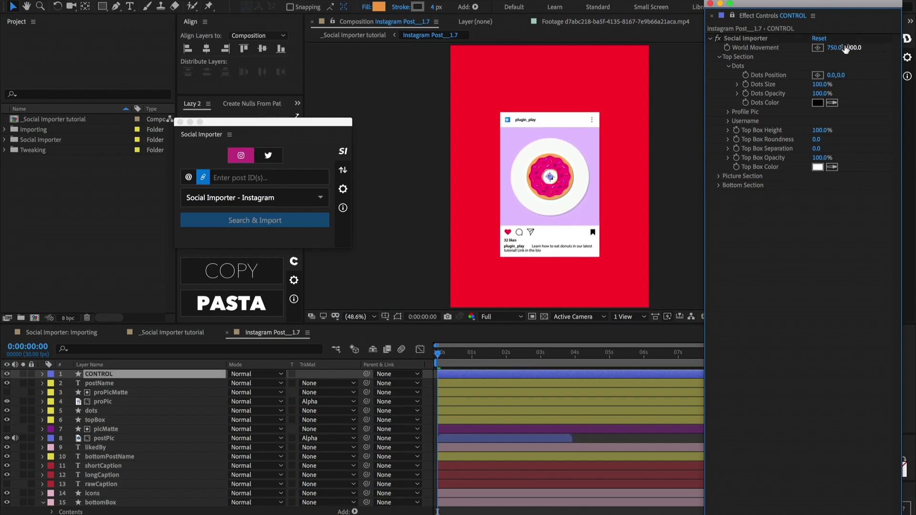
# Review the Dots, Username and Profile Pic options under CONTROL's Top Section
pyautogui.click(729, 67)
pyautogui.click(720, 57)
pyautogui.click(719, 56)
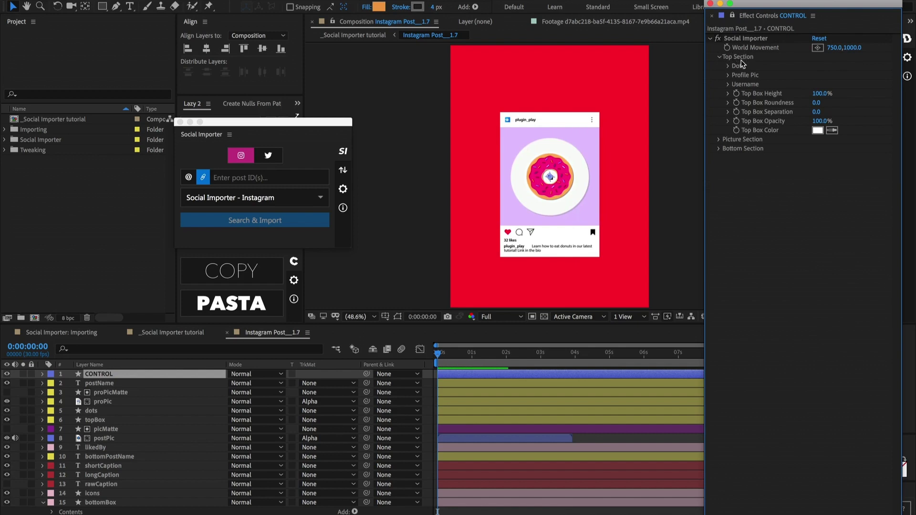
pyautogui.press('.')
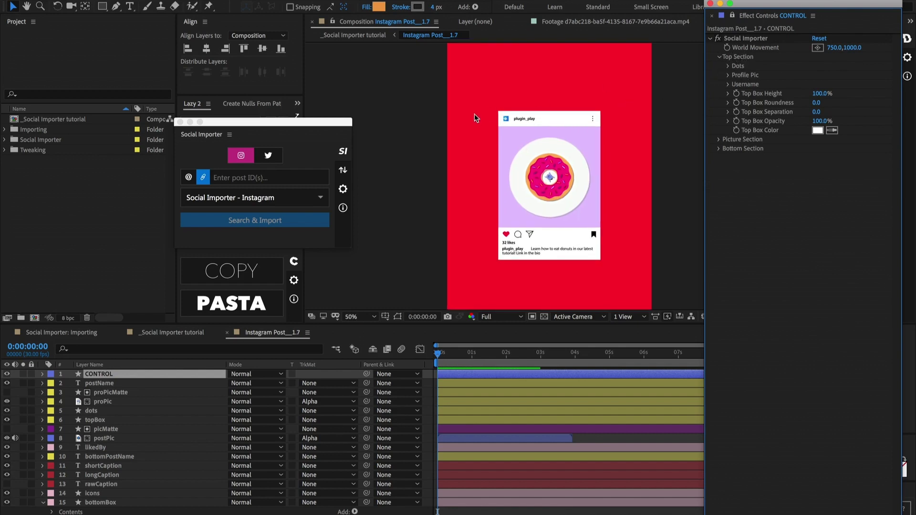
pyautogui.click(729, 84)
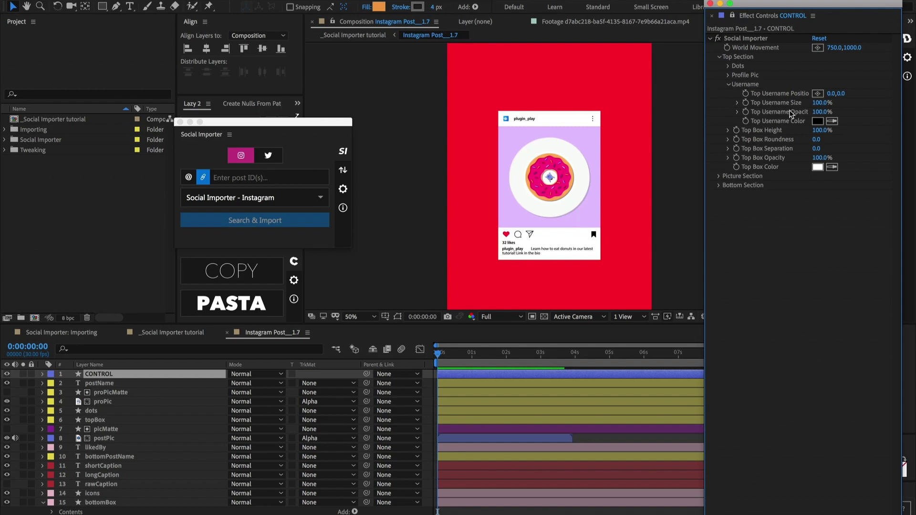
pyautogui.click(728, 85)
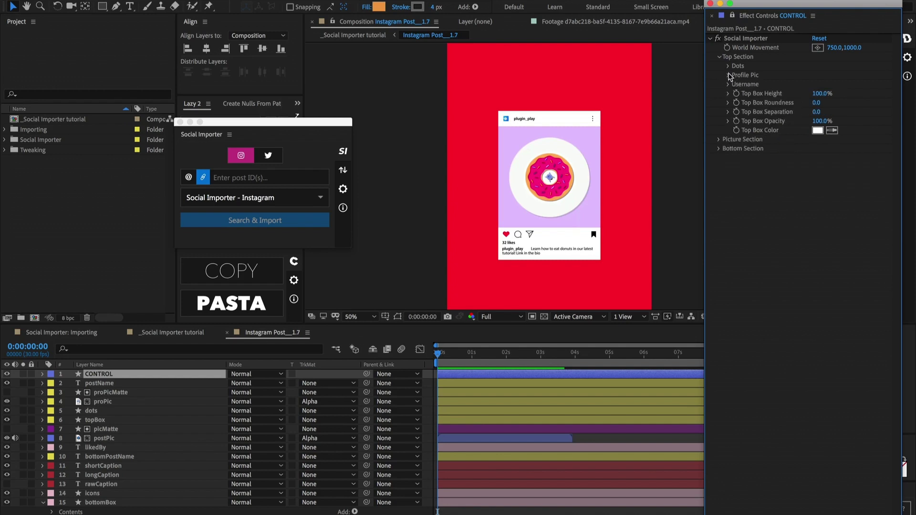
pyautogui.click(729, 76)
pyautogui.press('/')
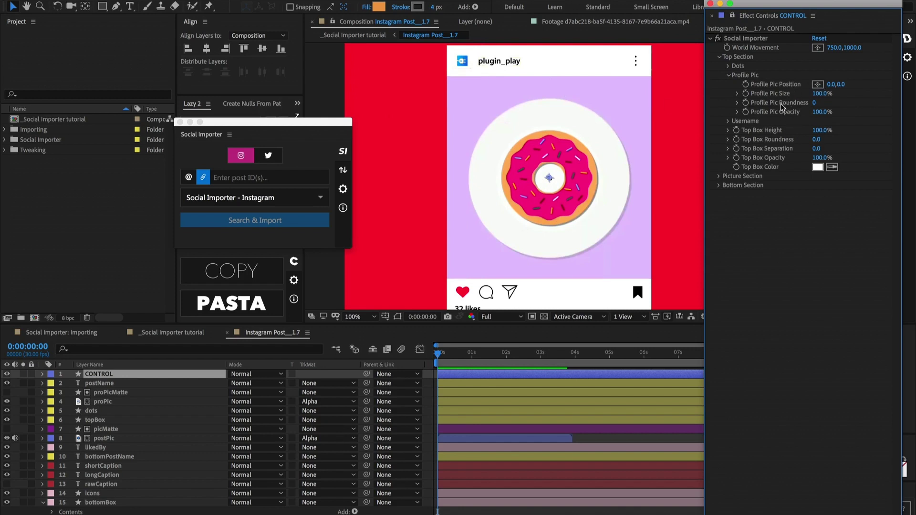
pyautogui.click(730, 76)
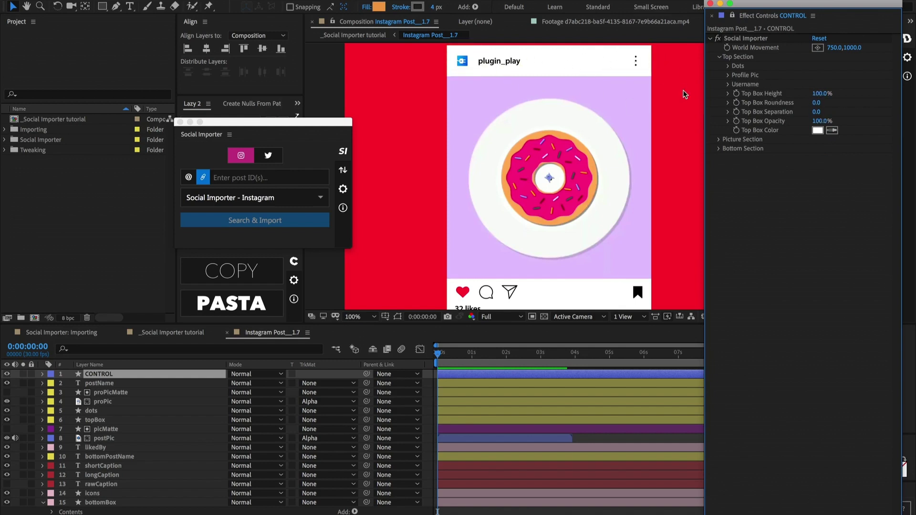
# Try enlarging the post's top box, then undo back to the original values
pyautogui.press(',')
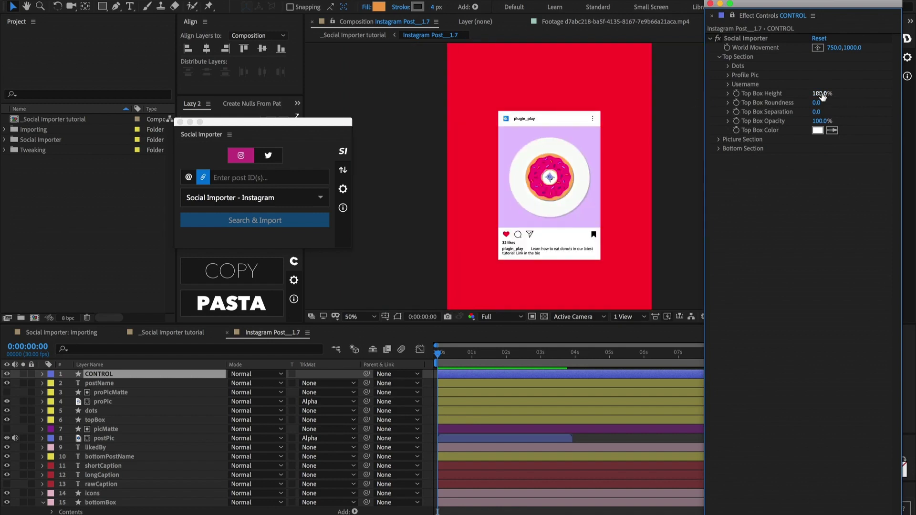
pyautogui.moveTo(821, 94); pyautogui.dragTo(837, 115)
pyautogui.hotkey('ctrl', 'z')
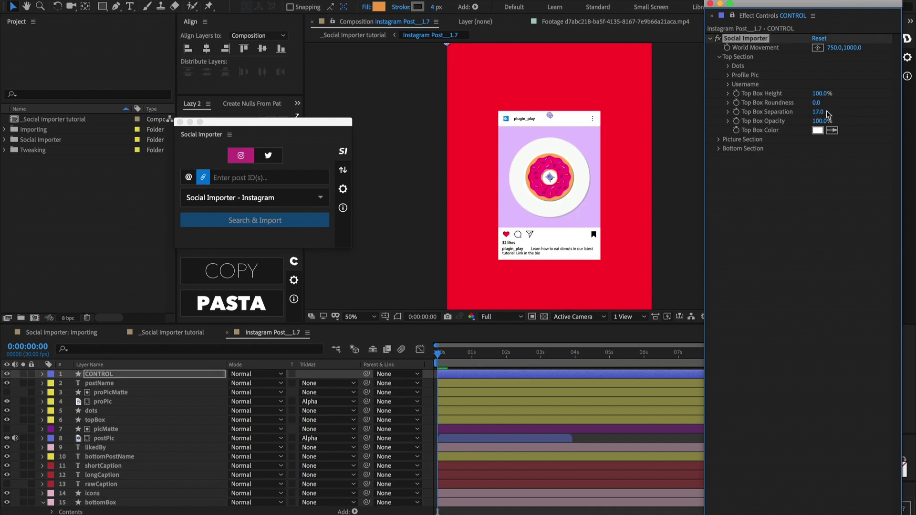
pyautogui.hotkey('ctrl', 'z')
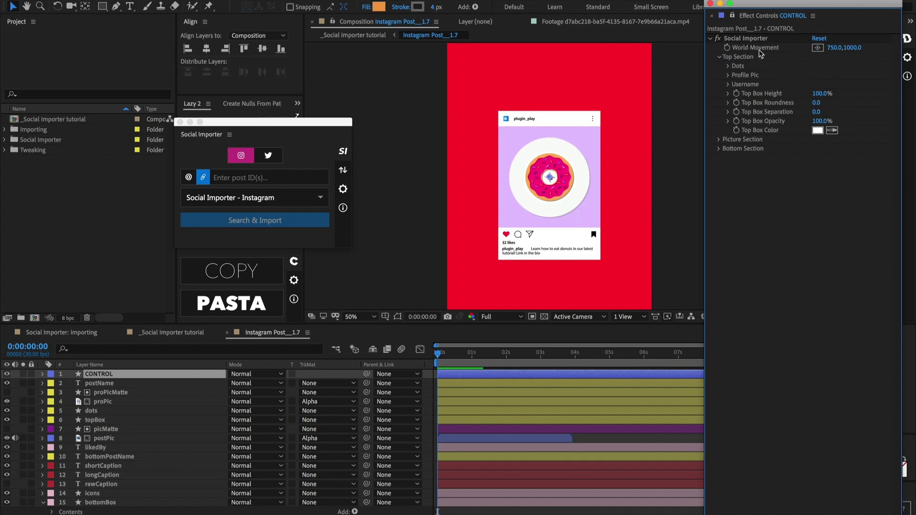
# Set Top Box Separation to 50 and Top Box Height to 0%, then preview the animation
pyautogui.click(736, 115)
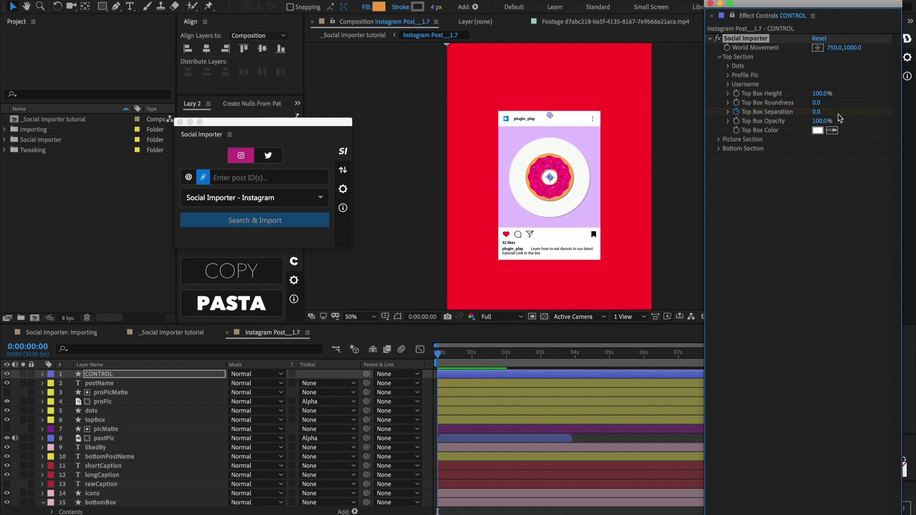
pyautogui.click(815, 112)
pyautogui.write('50')
pyautogui.press('Return')
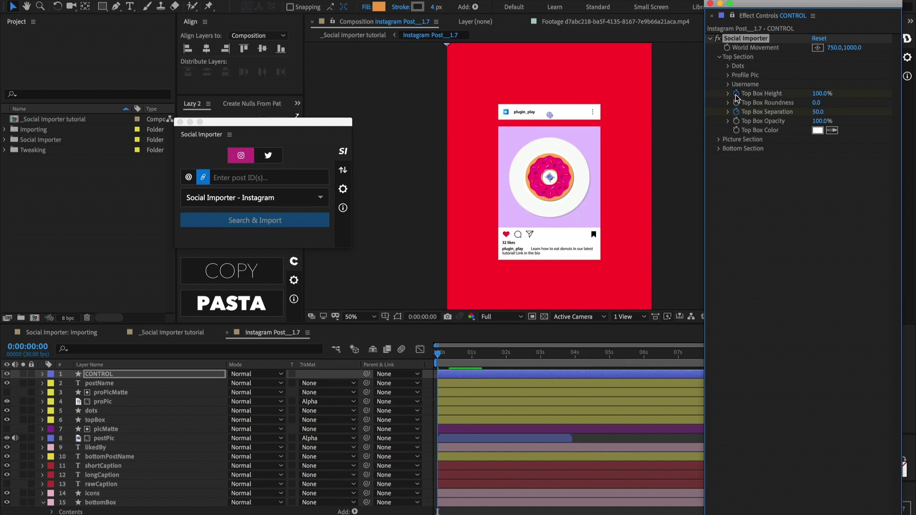
pyautogui.click(822, 94)
pyautogui.write('0')
pyautogui.press('Return')
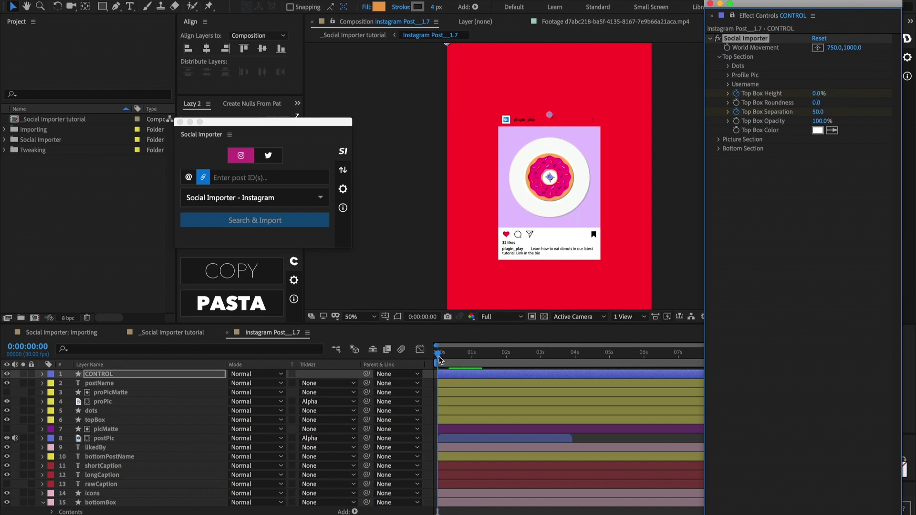
pyautogui.click(440, 360)
pyautogui.press('space')
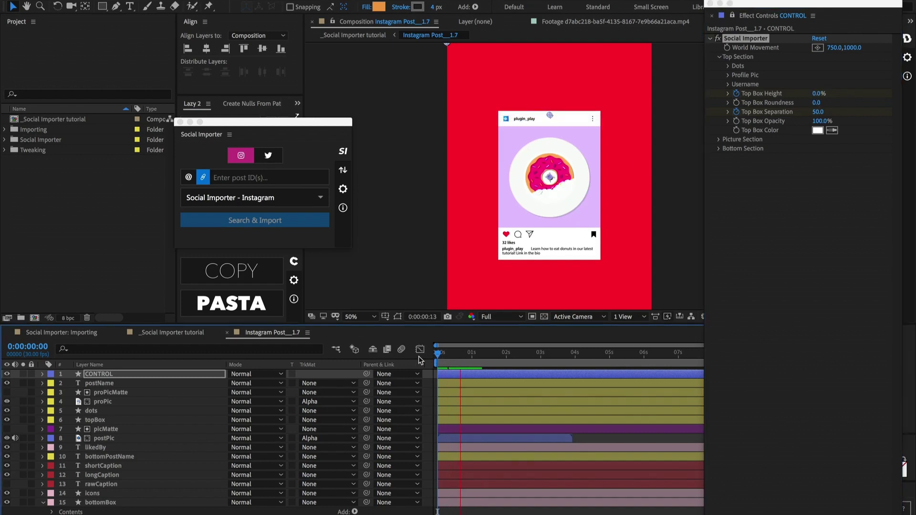
pyautogui.scroll(2, 527, 152)
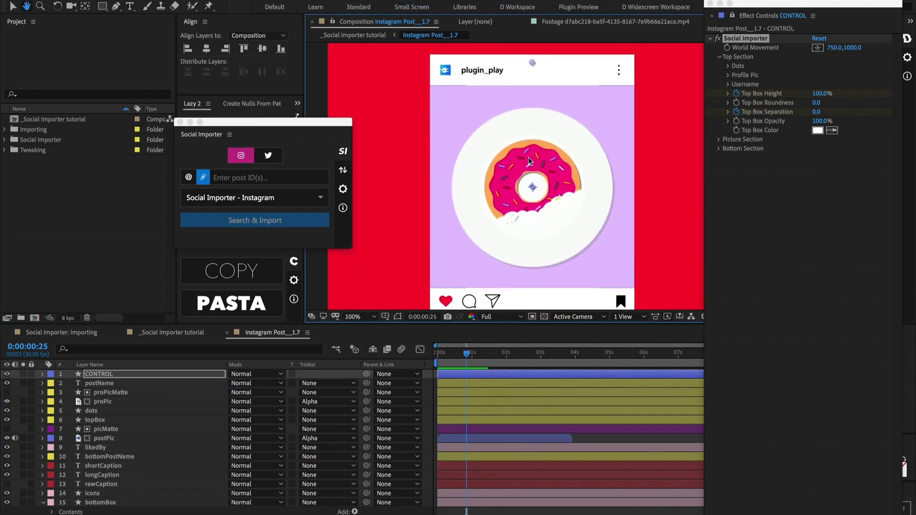
pyautogui.click(719, 57)
# Round the post picture's corners to 41, keeping picture size at 100
pyautogui.click(718, 66)
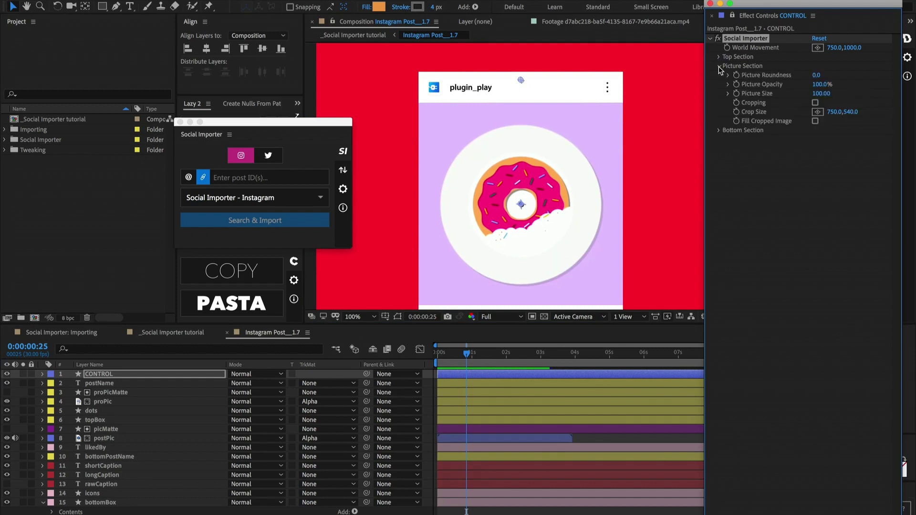
pyautogui.moveTo(822, 77); pyautogui.dragTo(835, 93)
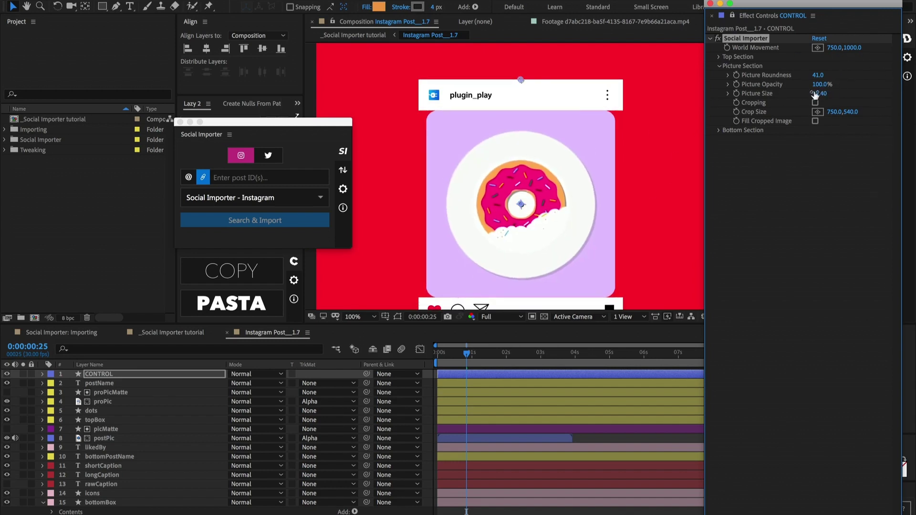
pyautogui.moveTo(815, 94); pyautogui.dragTo(815, 102)
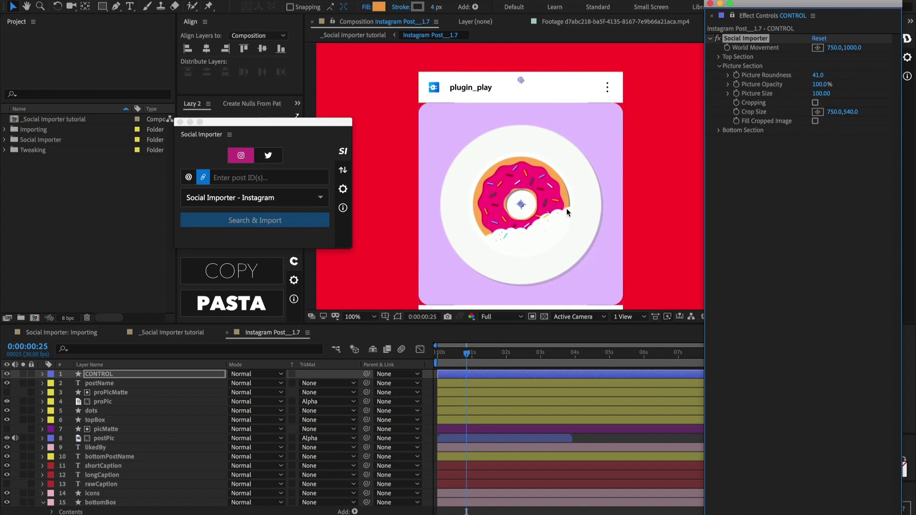
# Test picture cropping at crop height 618 with Fill Cropped Image, then turn both off
pyautogui.click(815, 103)
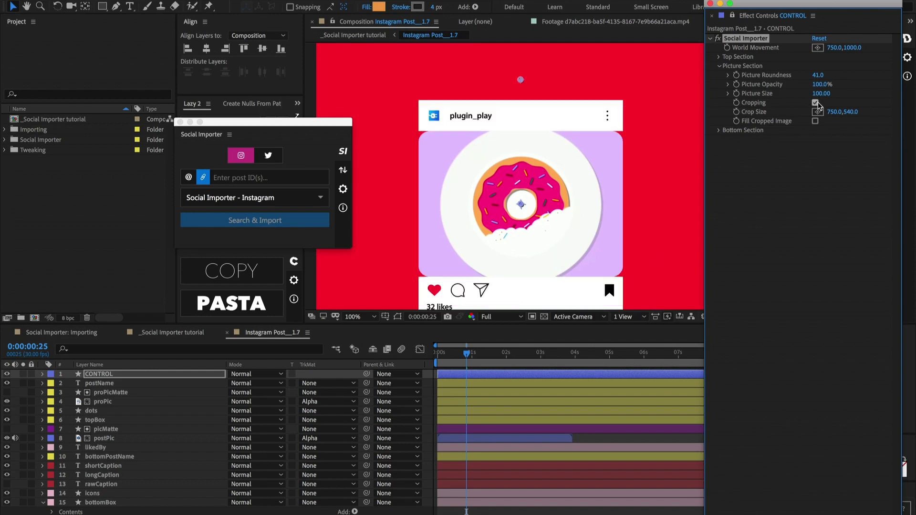
pyautogui.moveTo(851, 116)
pyautogui.mouseDown()
pyautogui.moveTo(915, 116)
pyautogui.moveTo(854, 110)
pyautogui.moveTo(893, 110)
pyautogui.moveTo(865, 112)
pyautogui.mouseUp()
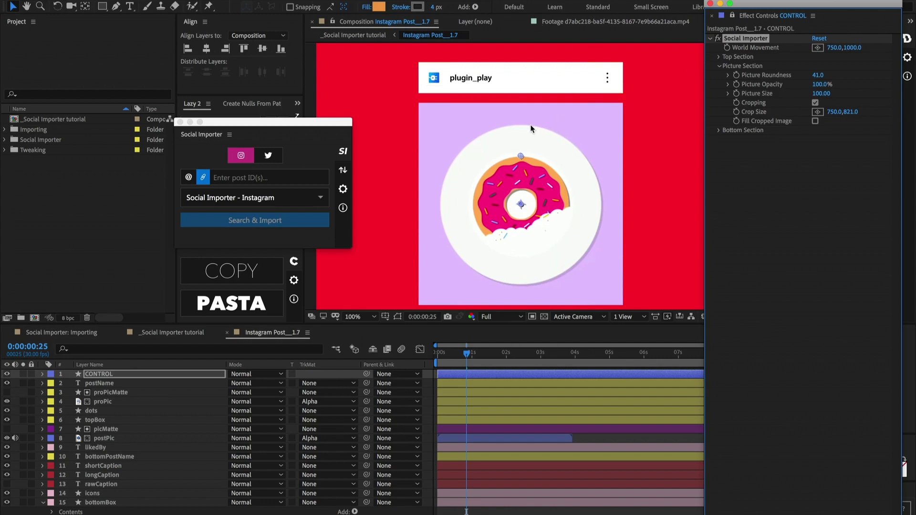
pyautogui.hotkey('shift', '/')
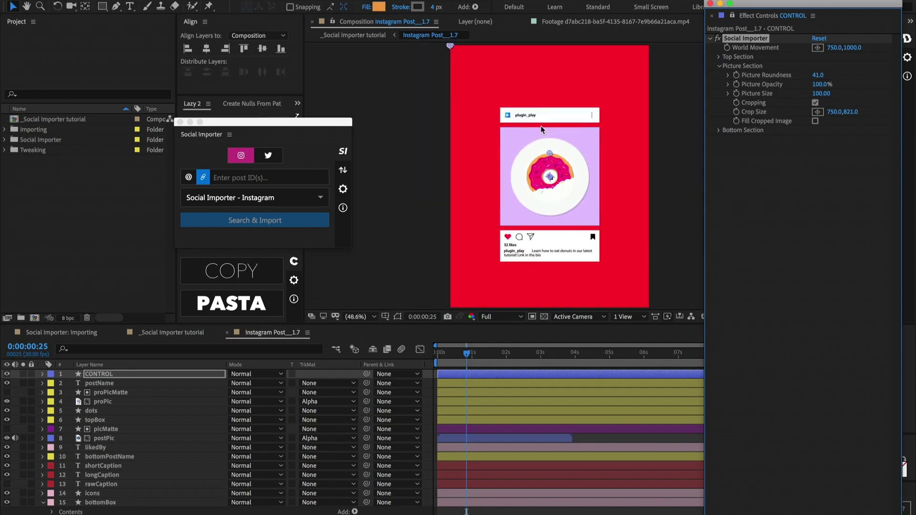
pyautogui.click(816, 121)
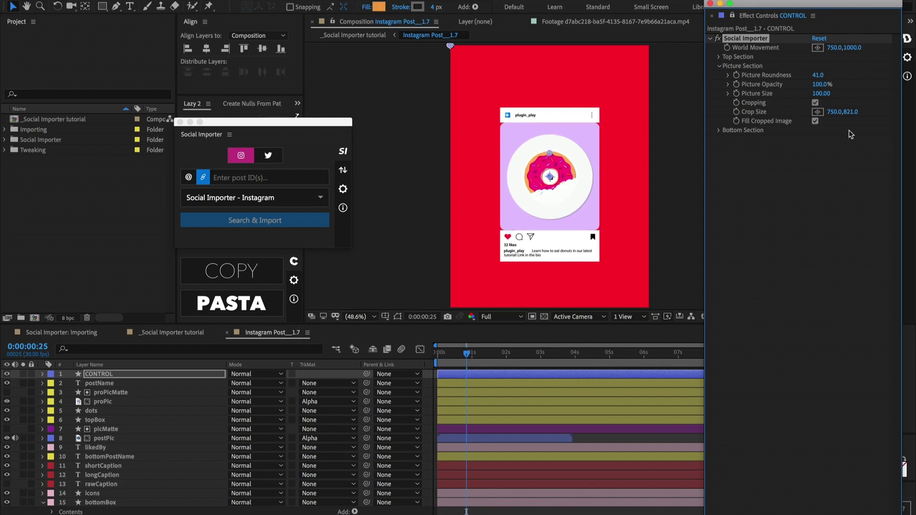
pyautogui.moveTo(817, 112)
pyautogui.mouseDown()
pyautogui.moveTo(754, 116)
pyautogui.moveTo(846, 115)
pyautogui.mouseUp()
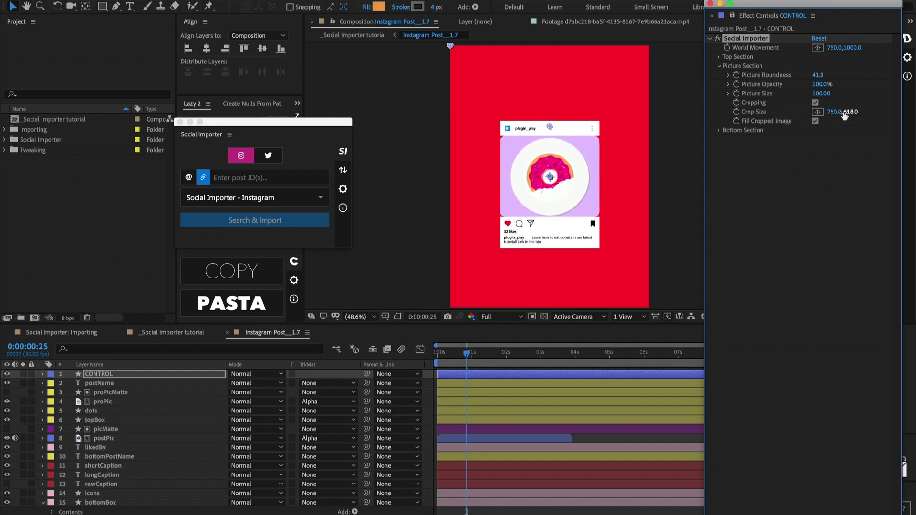
pyautogui.click(816, 103)
pyautogui.click(816, 121)
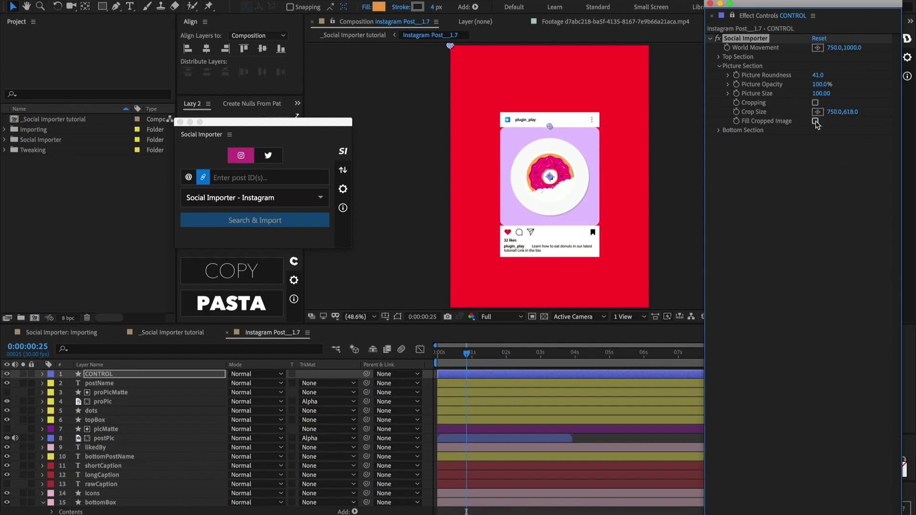
# Under Bottom Section > Icons, toggle the Liked heart off and back on
pyautogui.click(718, 130)
pyautogui.click(729, 140)
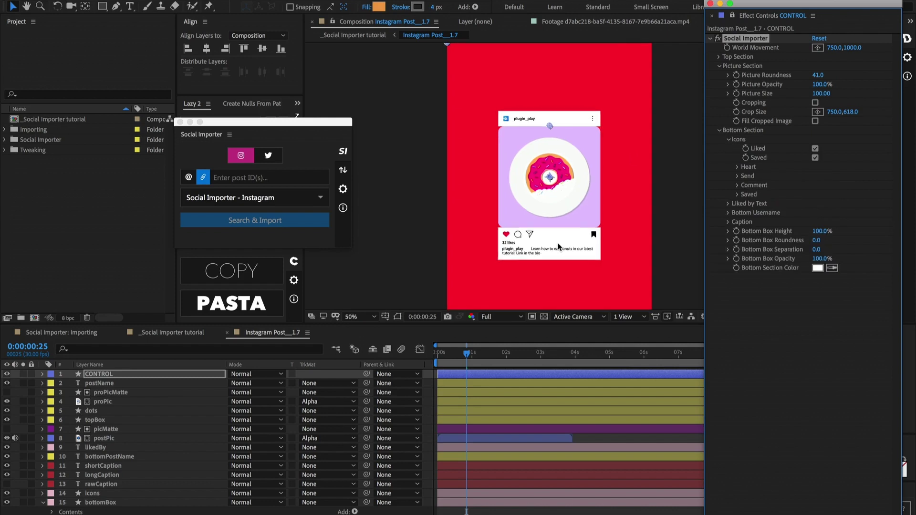
pyautogui.press('/')
pyautogui.moveTo(566, 241); pyautogui.dragTo(558, 169)
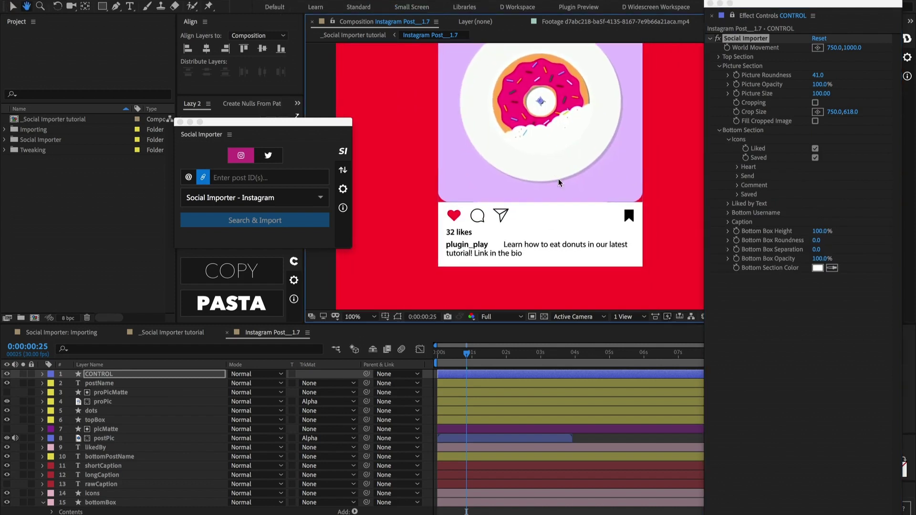
pyautogui.click(816, 148)
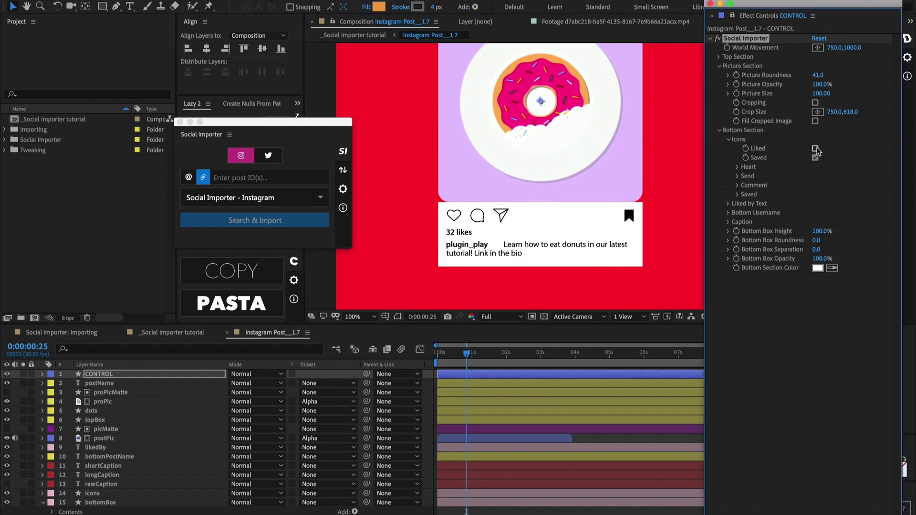
pyautogui.click(816, 158)
pyautogui.click(737, 167)
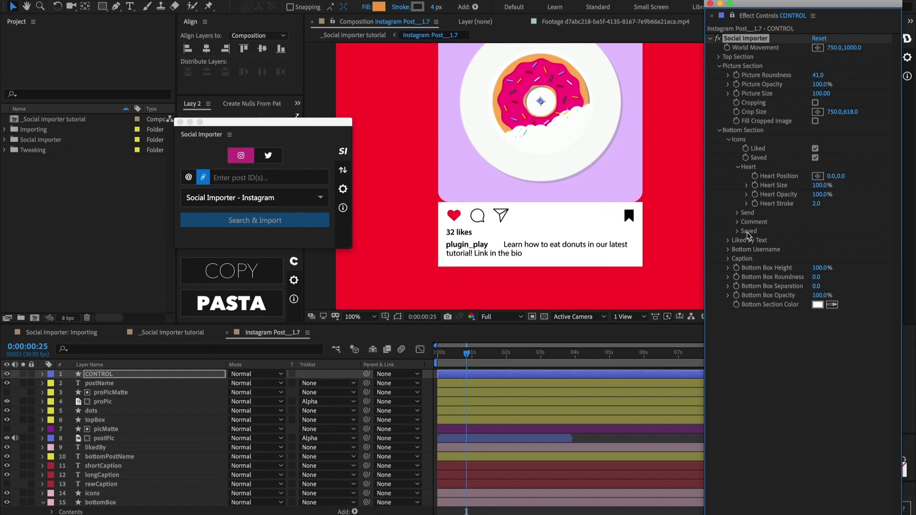
# Look through Liked by Text and Bottom Username, ending on the Caption settings
pyautogui.click(728, 139)
pyautogui.click(729, 149)
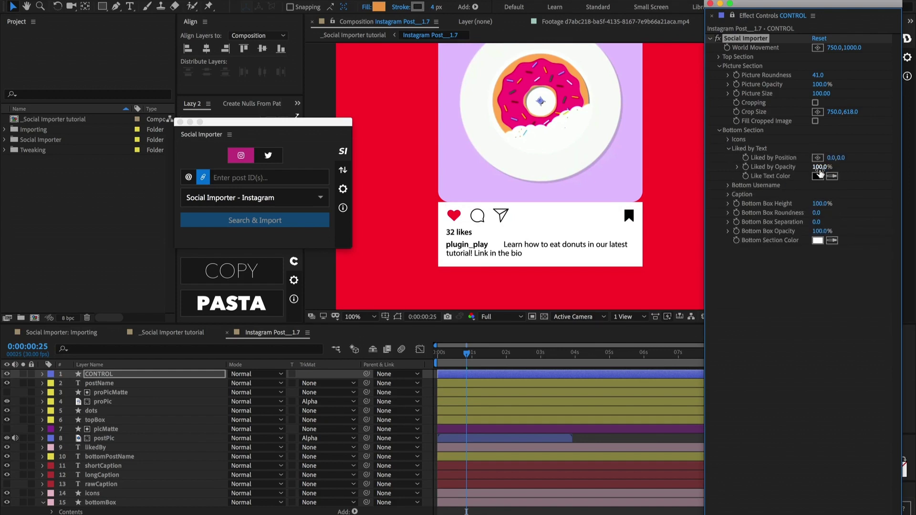
pyautogui.click(728, 150)
pyautogui.click(728, 158)
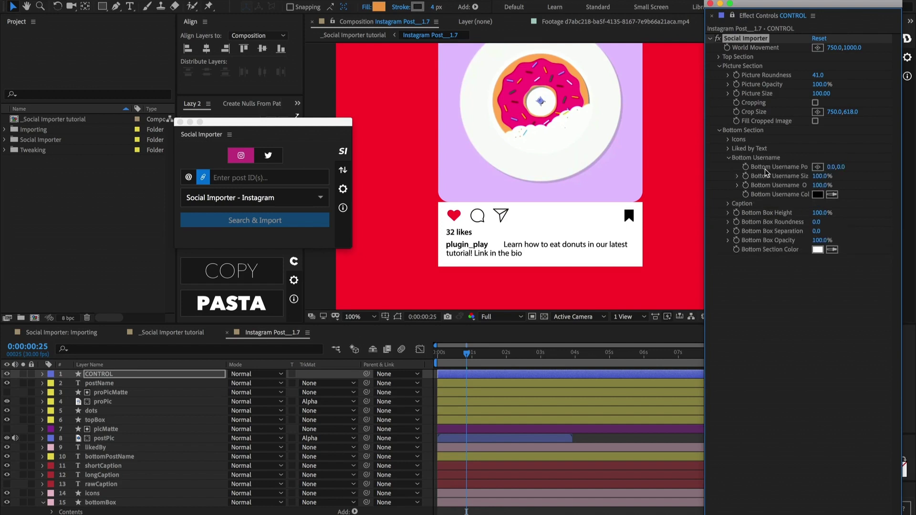
pyautogui.click(730, 159)
pyautogui.click(729, 167)
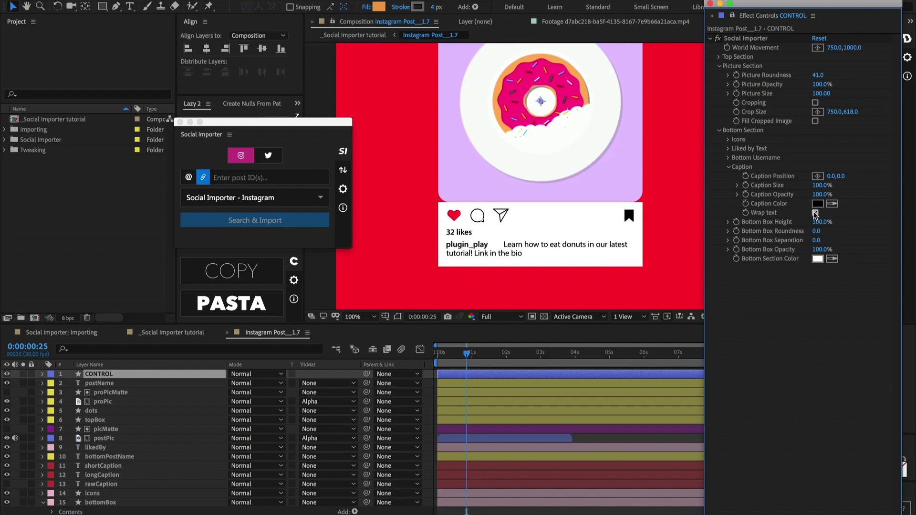
pyautogui.click(816, 213)
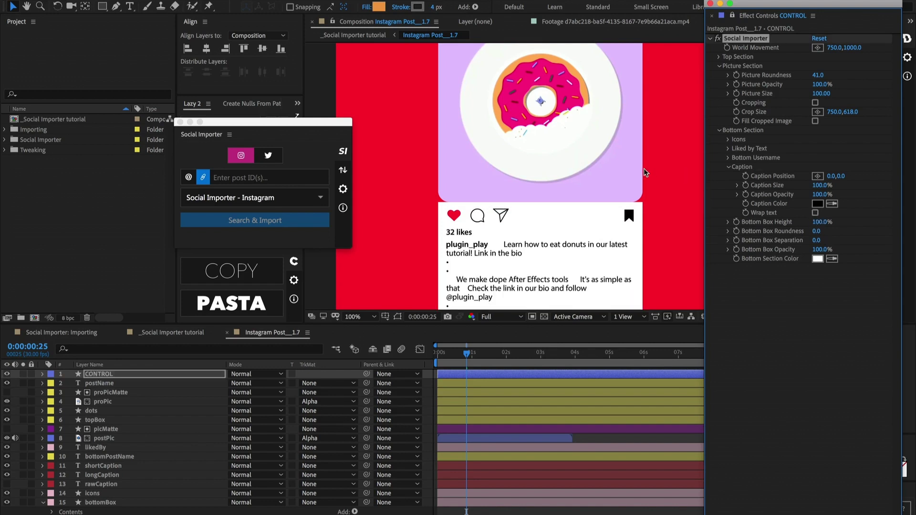
pyautogui.scroll(-2, 564, 249)
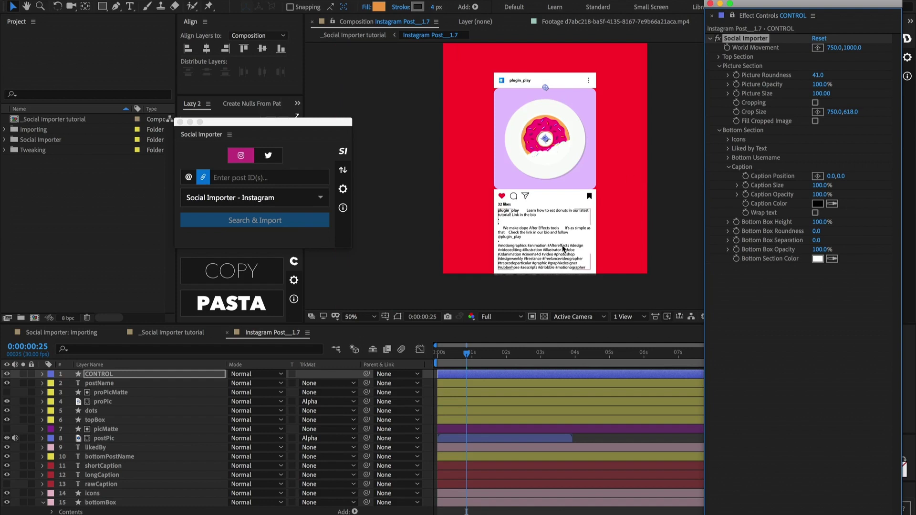
pyautogui.click(815, 213)
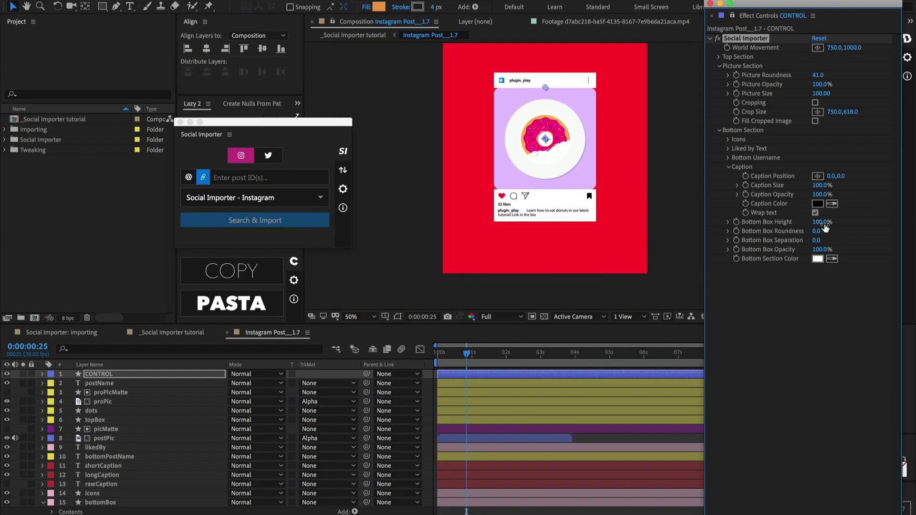
pyautogui.moveTo(816, 241); pyautogui.dragTo(850, 239)
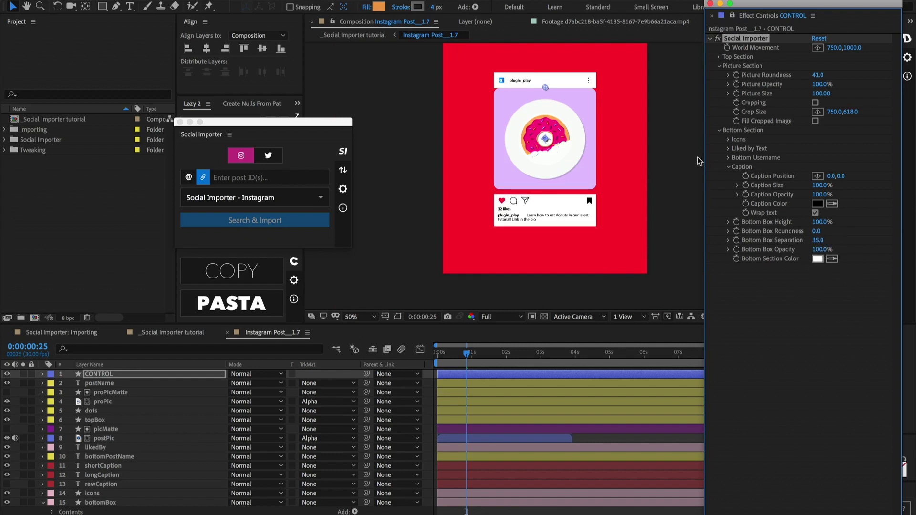
pyautogui.press('super+z')
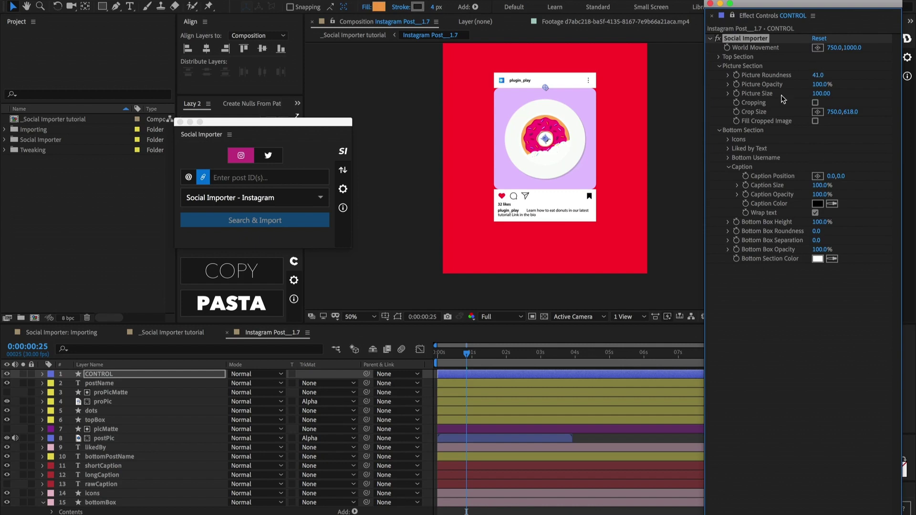
pyautogui.scroll(2, 551, 155)
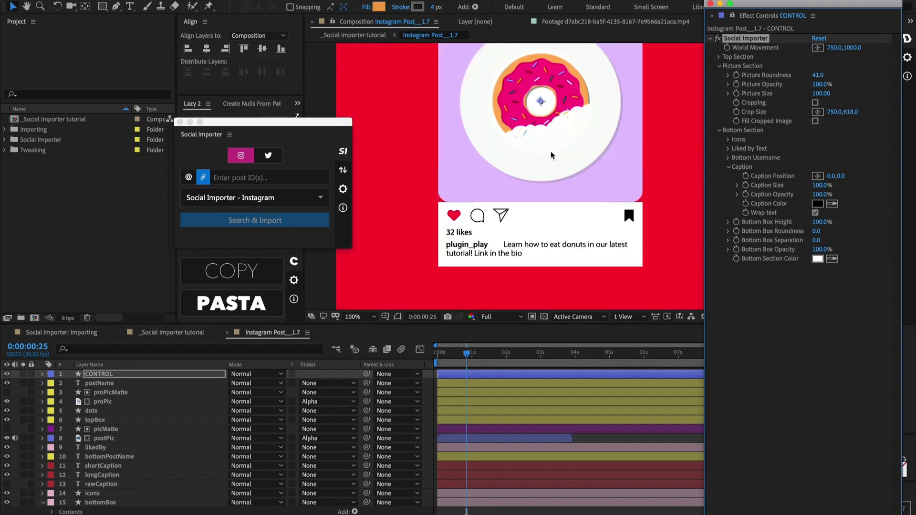
pyautogui.scroll(-2, 552, 155)
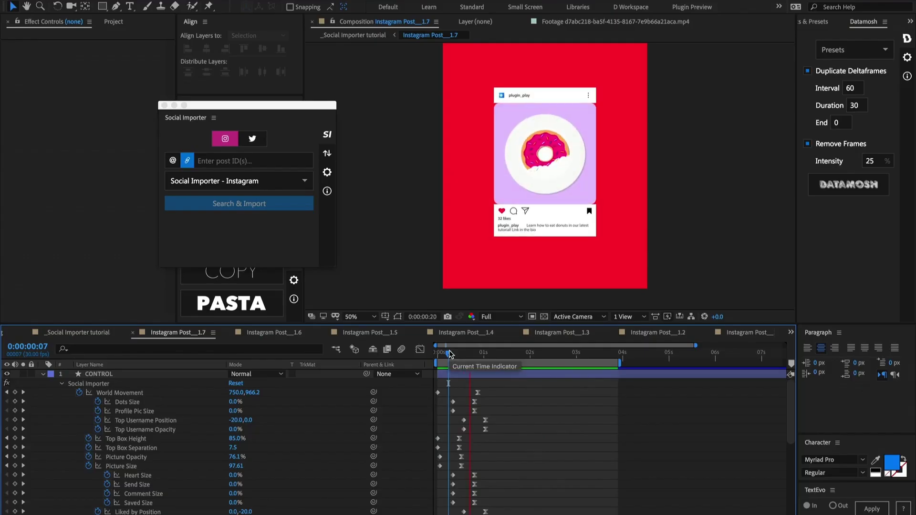
# Scrub Instagram Post__1.7's reveal, then preview the build-in animation from frame 0
pyautogui.moveTo(449, 353); pyautogui.dragTo(471, 353)
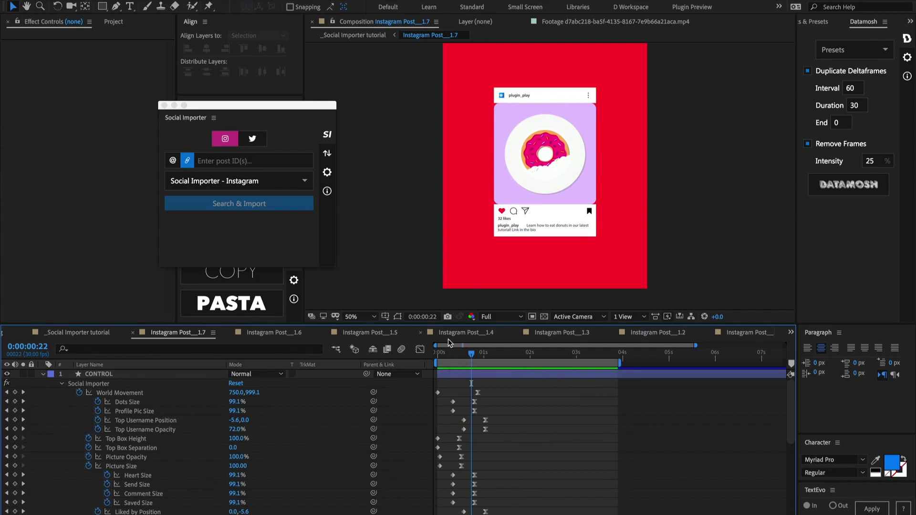
pyautogui.moveTo(449, 354)
pyautogui.mouseDown()
pyautogui.moveTo(438, 354)
pyautogui.moveTo(461, 353)
pyautogui.mouseUp()
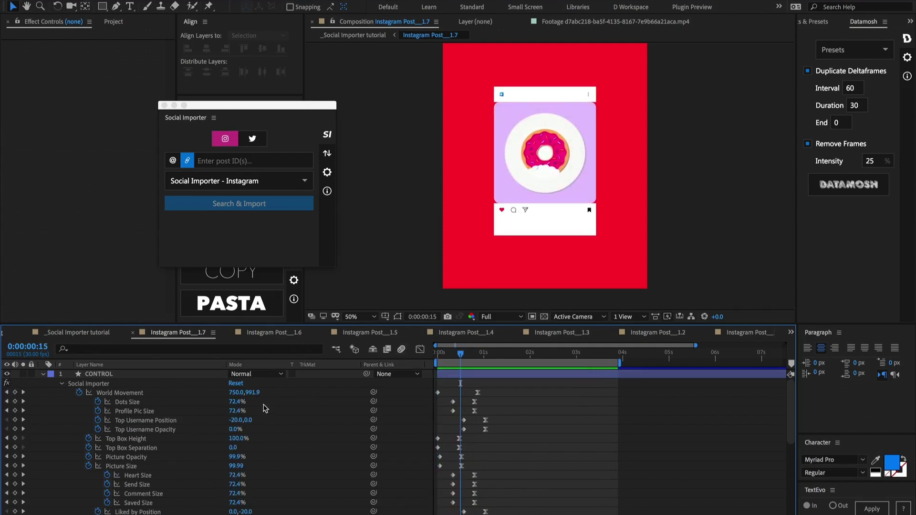
pyautogui.scroll(-3, 265, 409)
pyautogui.scroll(3, 265, 409)
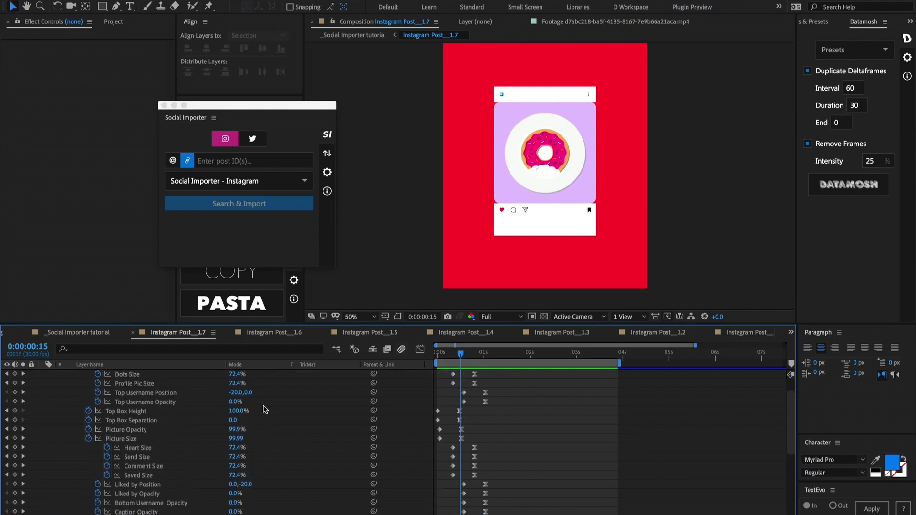
pyautogui.click(438, 358)
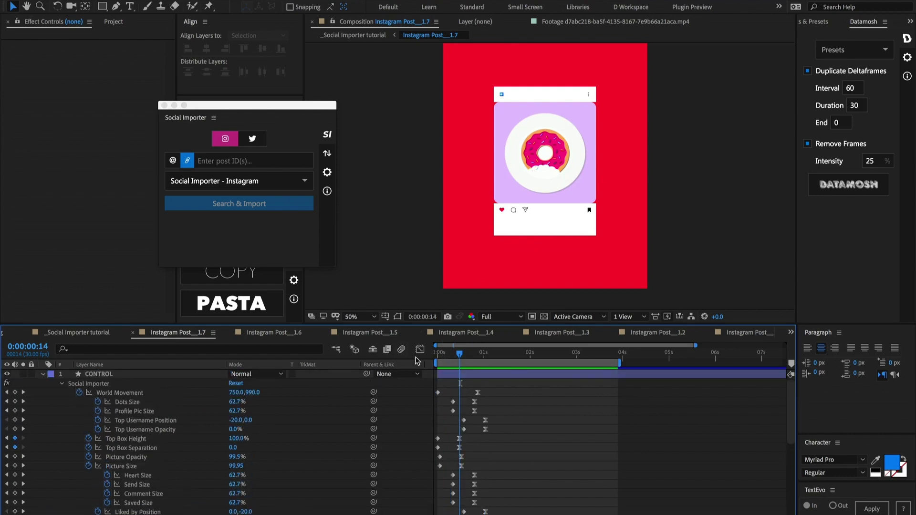
pyautogui.press('space')
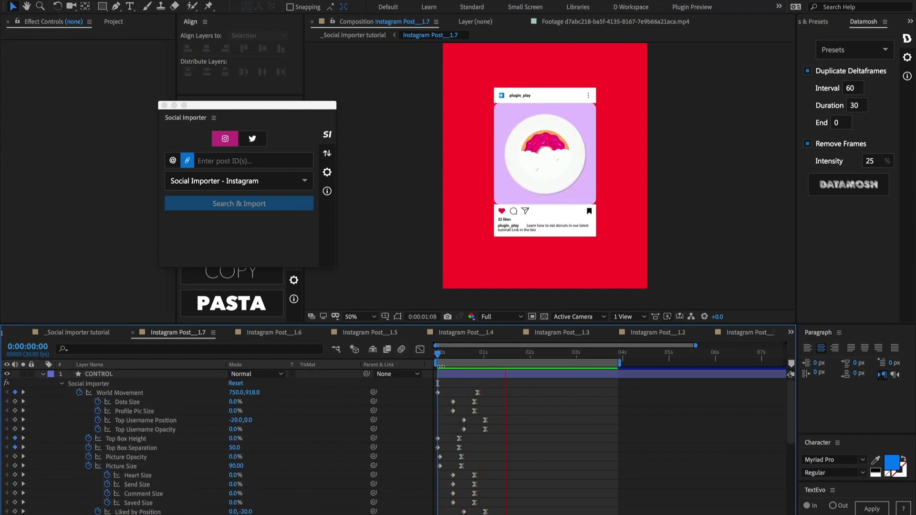
pyautogui.press('Tab')
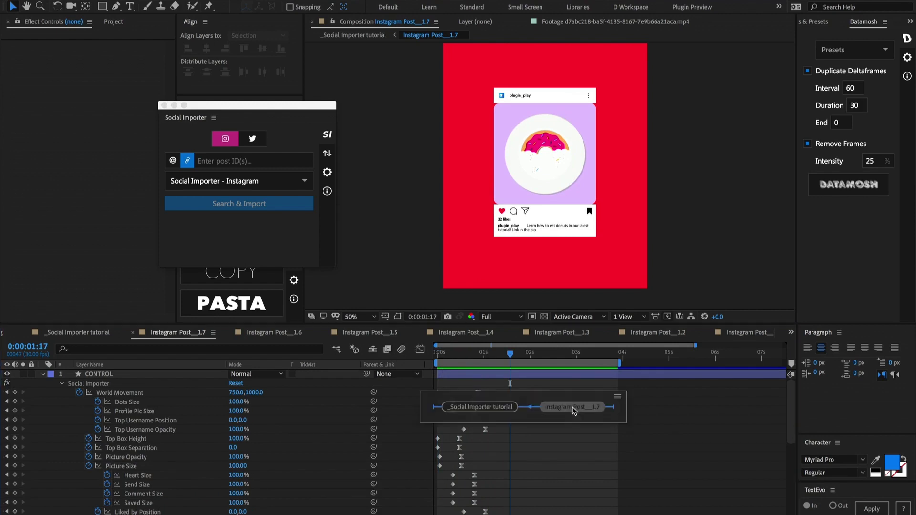
# In _Social Importer tutorial, copy layer 1.7's settings via Sync and paste onto layers 1.6–1.1
pyautogui.click(487, 408)
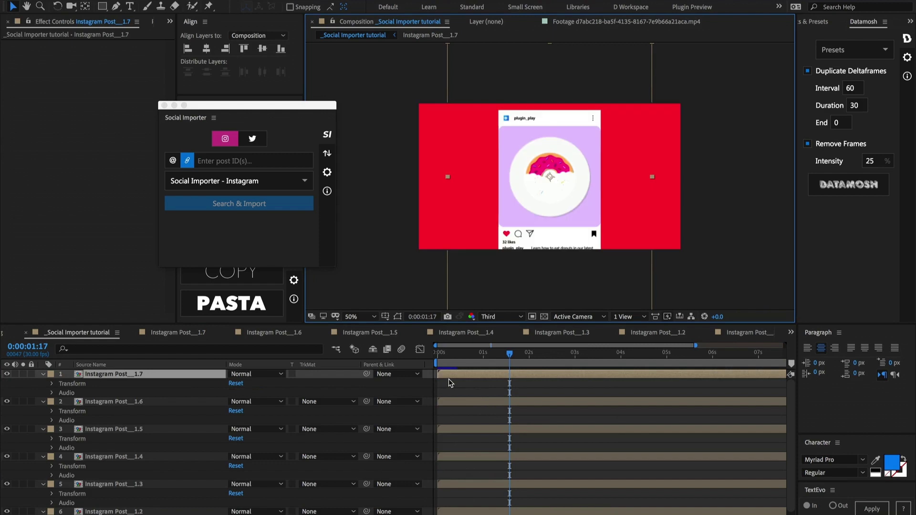
pyautogui.click(327, 153)
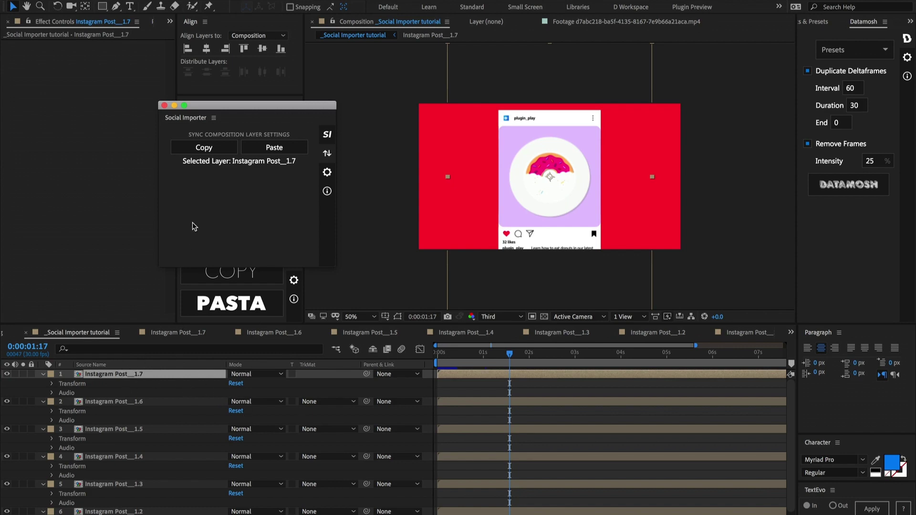
pyautogui.click(204, 149)
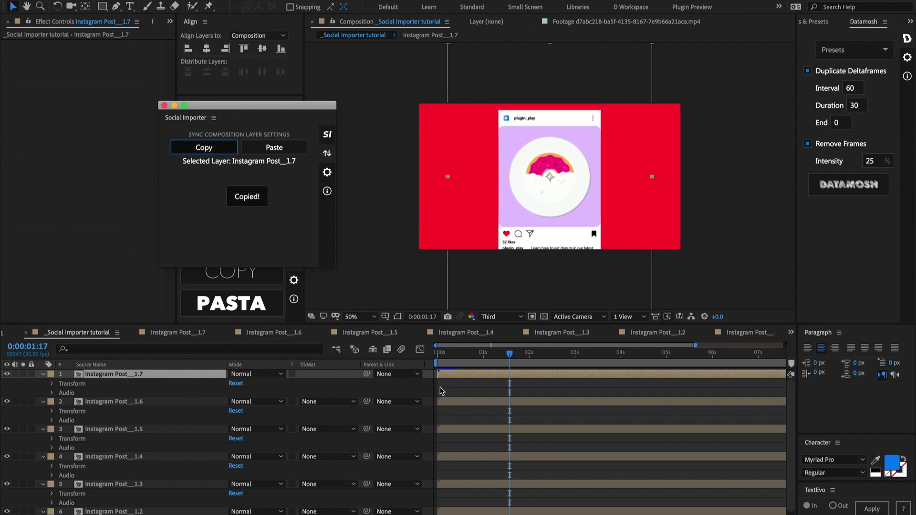
pyautogui.click(442, 402)
pyautogui.press('Delete')
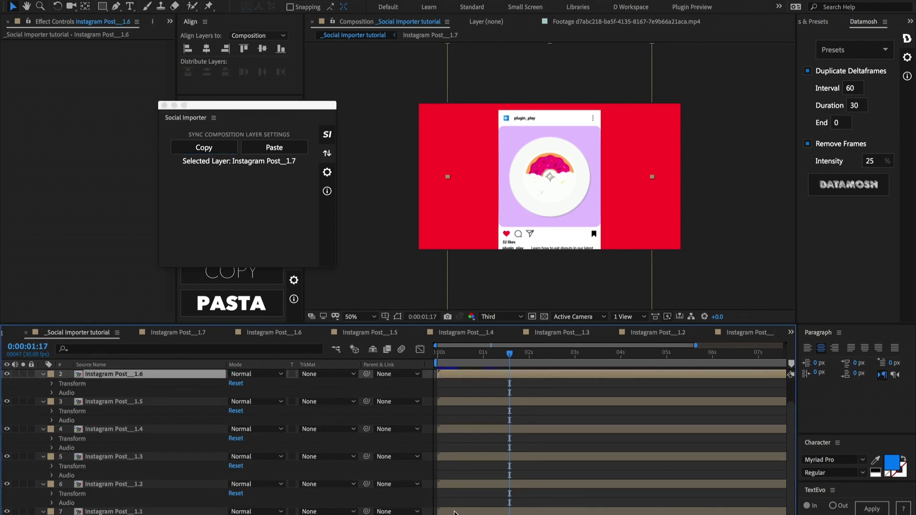
pyautogui.hotkey('ctrl', 'a')
pyautogui.click(271, 149)
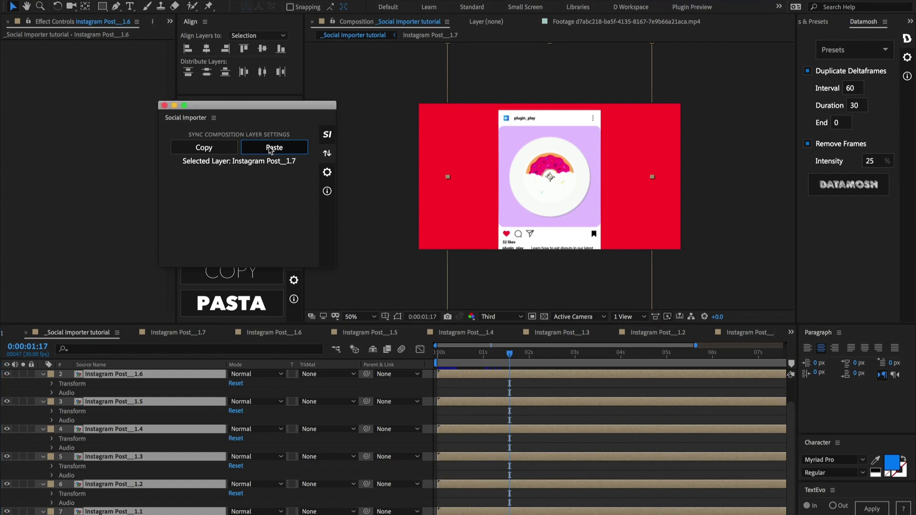
pyautogui.click(271, 150)
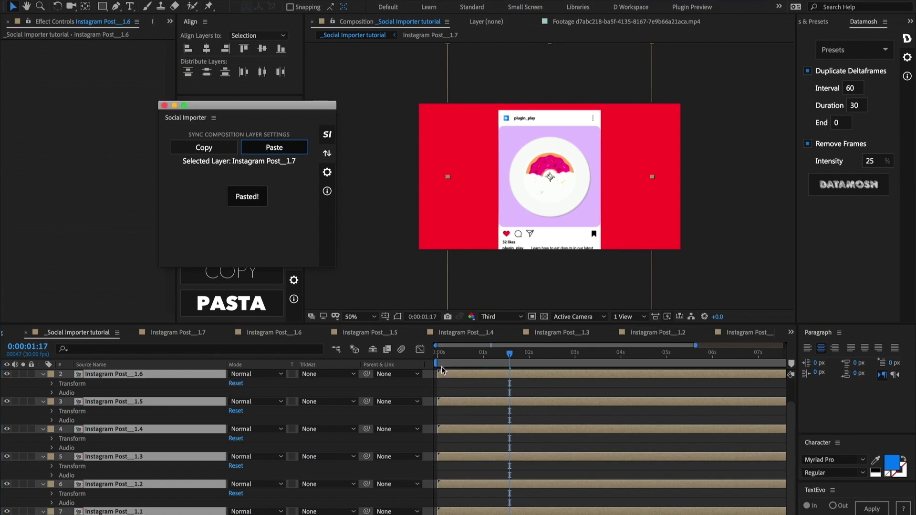
pyautogui.click(438, 355)
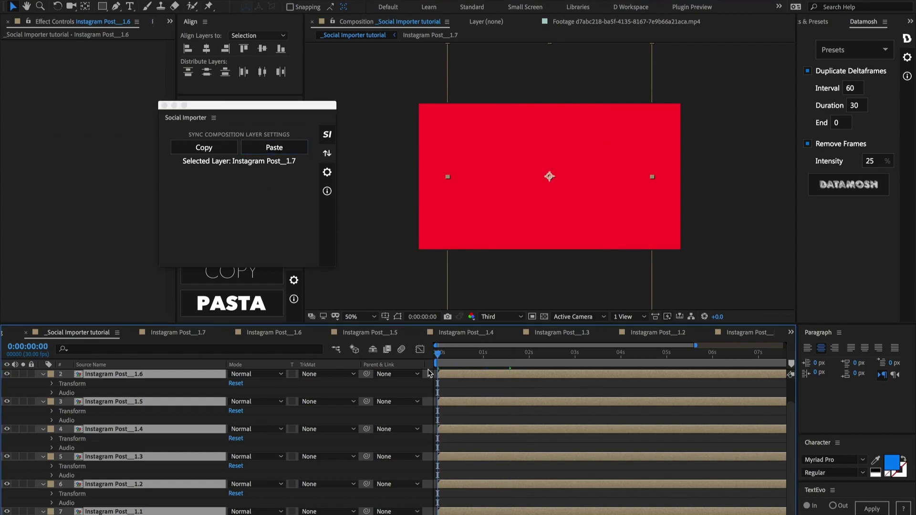
pyautogui.scroll(1, 452, 390)
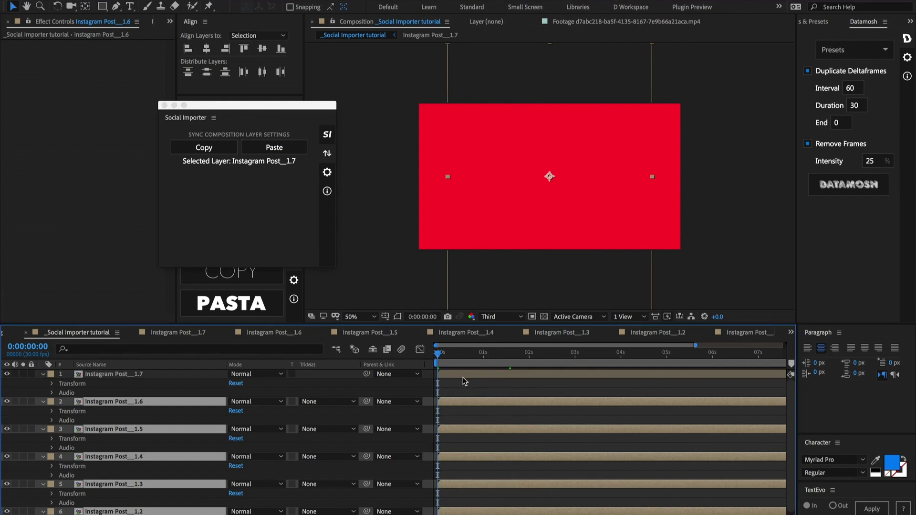
# Solo Instagram Post layers 1.6, 1.5 and 1.4 in turn to preview each animation
pyautogui.click(461, 384)
pyautogui.click(16, 402)
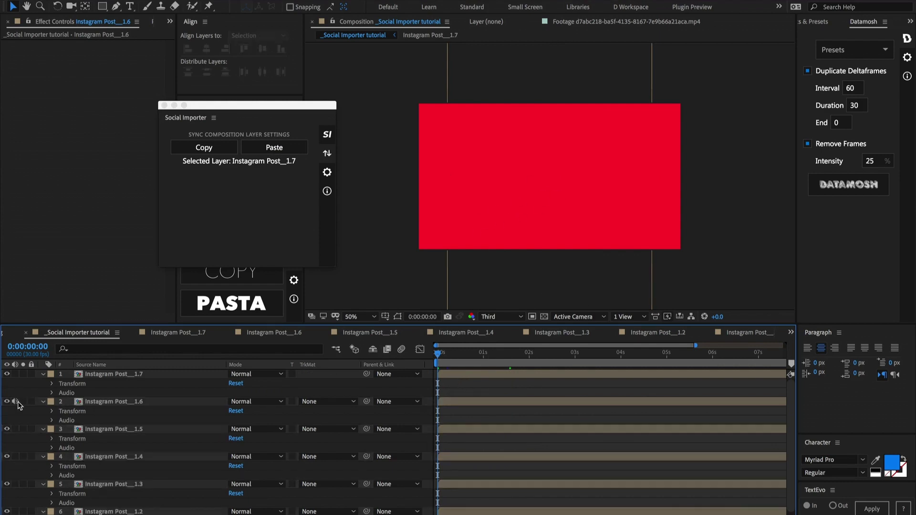
pyautogui.click(24, 402)
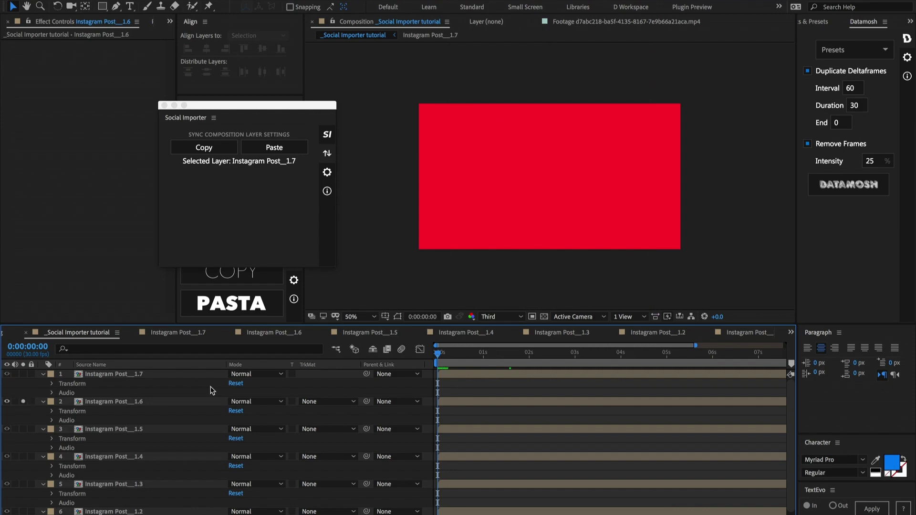
pyautogui.press('space')
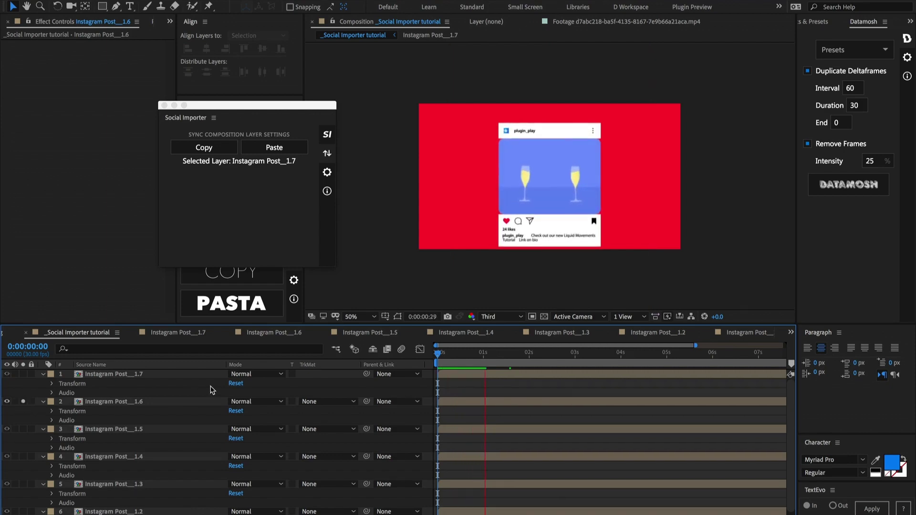
pyautogui.click(23, 402)
pyautogui.click(23, 429)
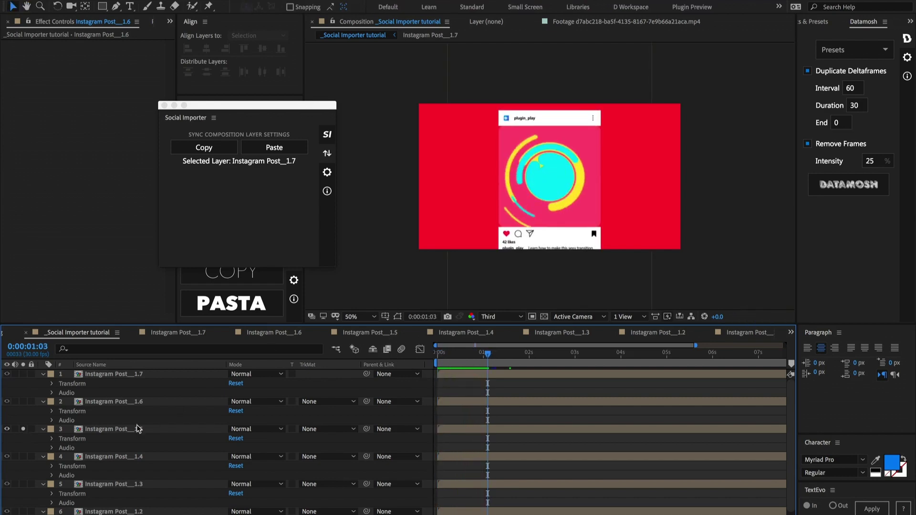
pyautogui.click(23, 457)
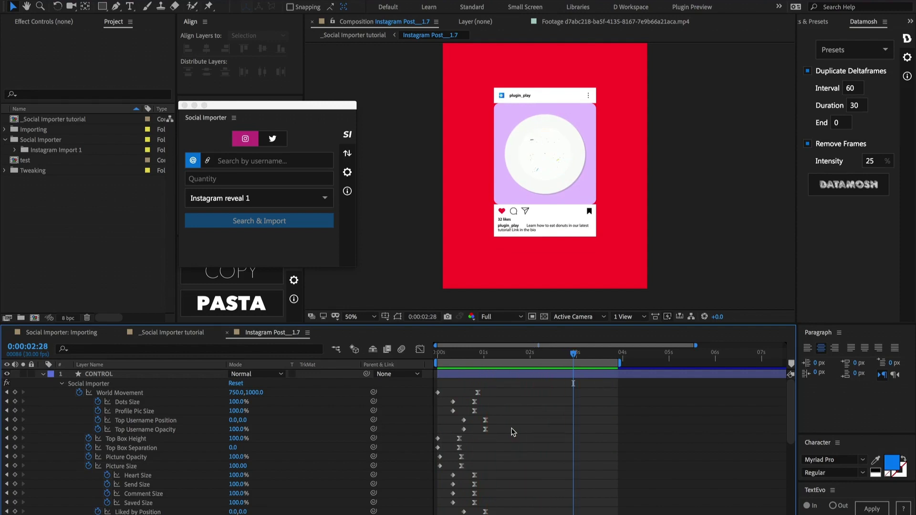
# Save the project as Instagram Template 2.aep in Desktop > Social Importer Templates
pyautogui.hotkey('ctrl', 's')
pyautogui.click(95, 1)
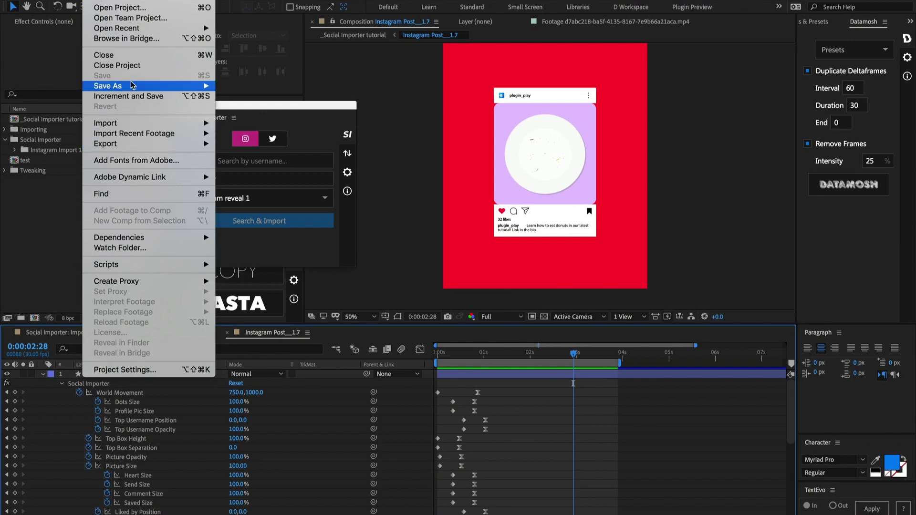
pyautogui.moveTo(135, 86)
pyautogui.click(257, 86)
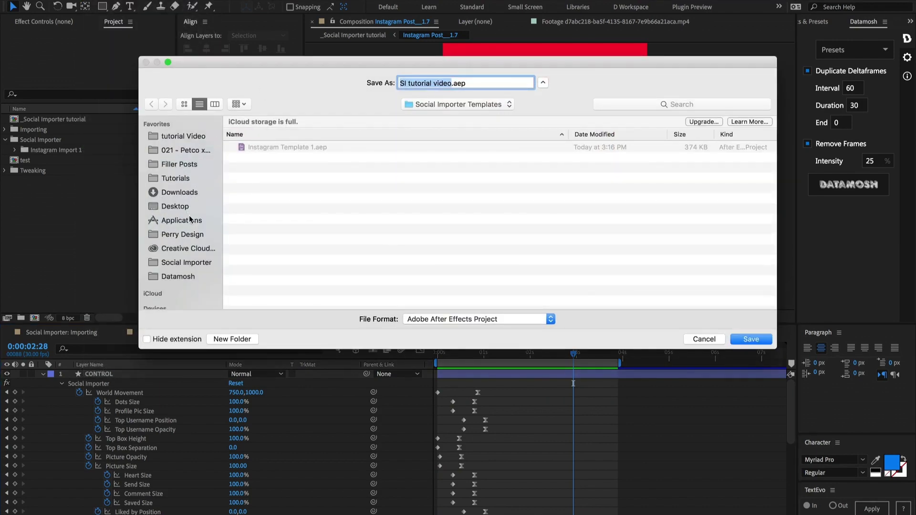
pyautogui.click(183, 209)
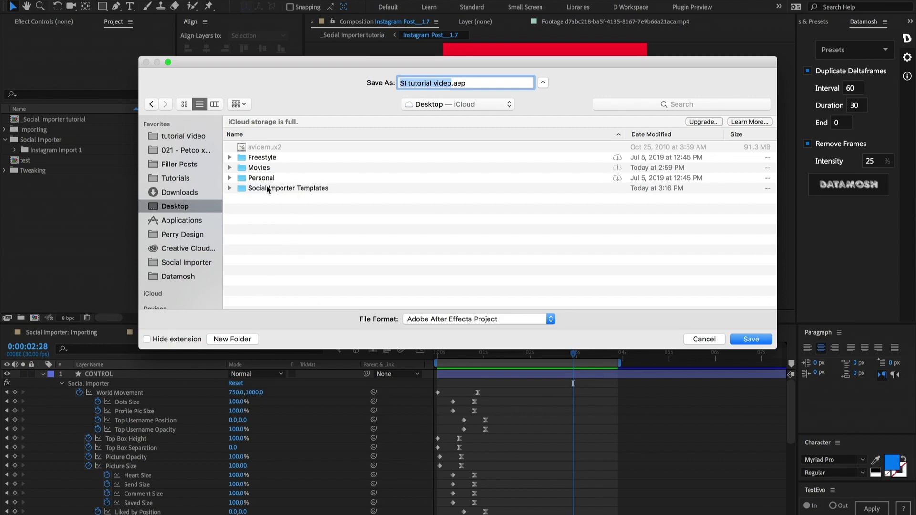
pyautogui.click(313, 191)
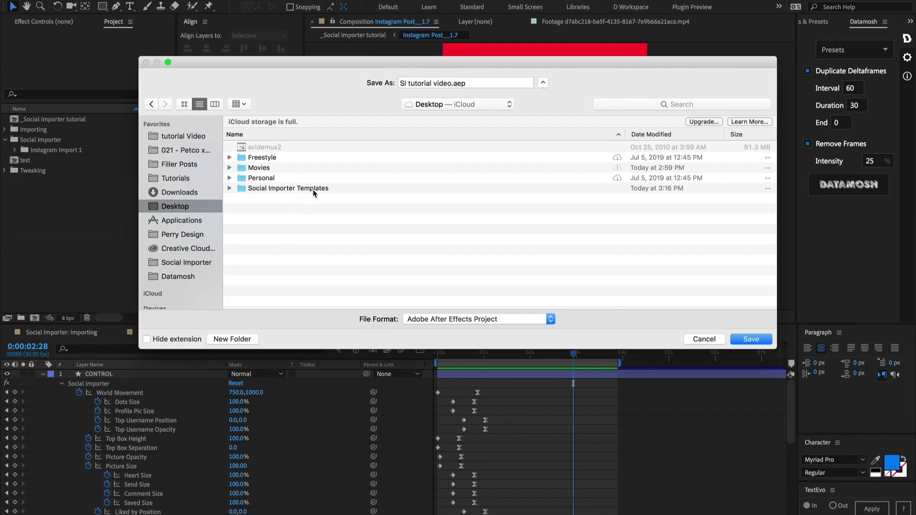
pyautogui.doubleClick(313, 189)
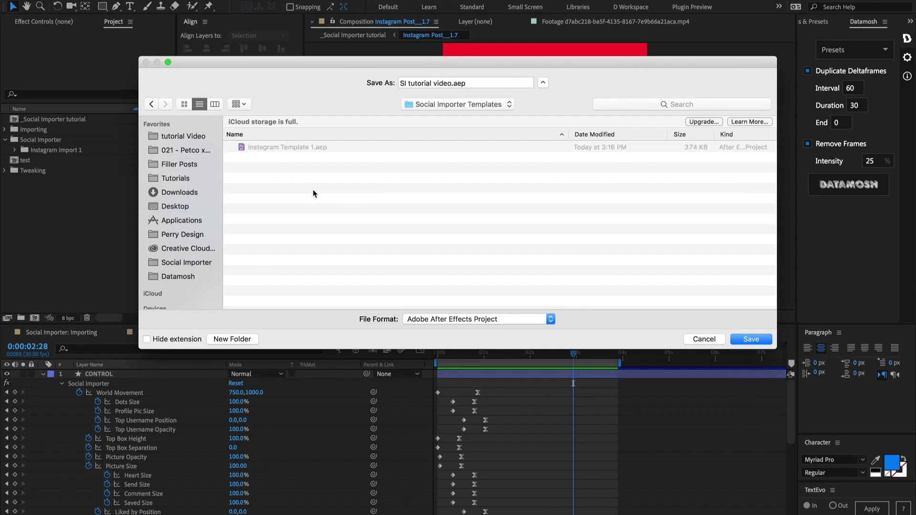
pyautogui.click(311, 147)
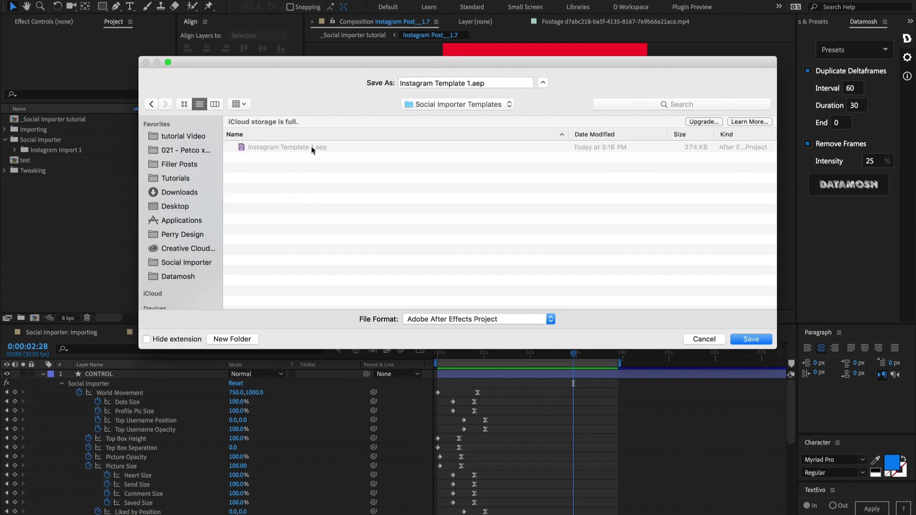
pyautogui.click(471, 83)
pyautogui.press('BackSpace')
pyautogui.write('2')
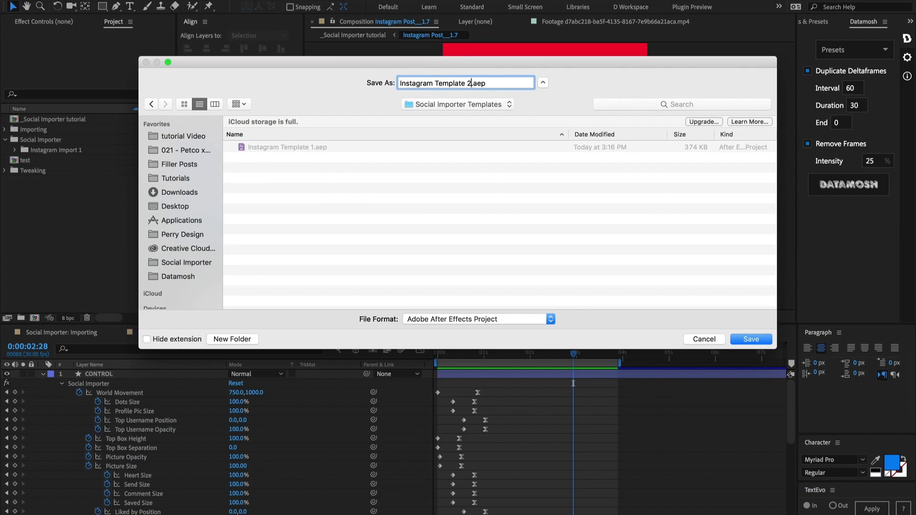
pyautogui.press('Return')
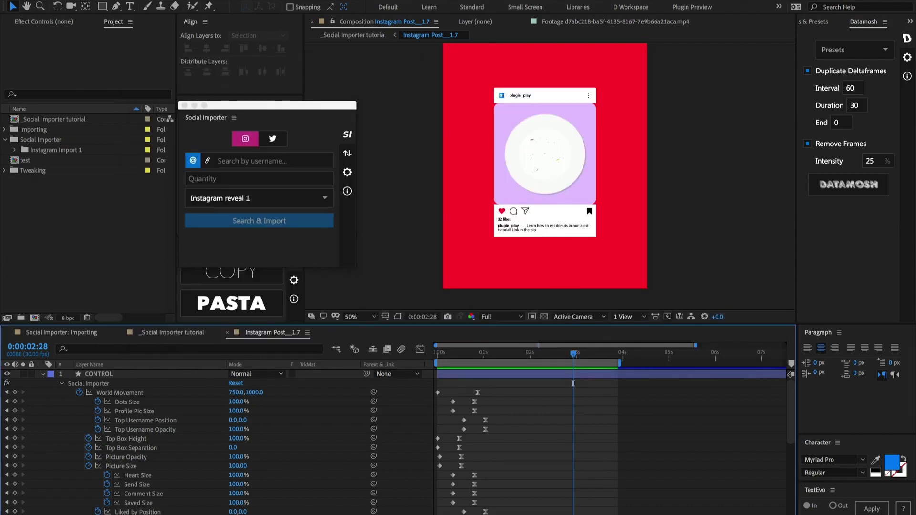
# Reduce the project to the Instagram Post__1.7 comp, removing 29 unused items
pyautogui.click(446, 356)
pyautogui.moveTo(447, 357); pyautogui.dragTo(442, 357)
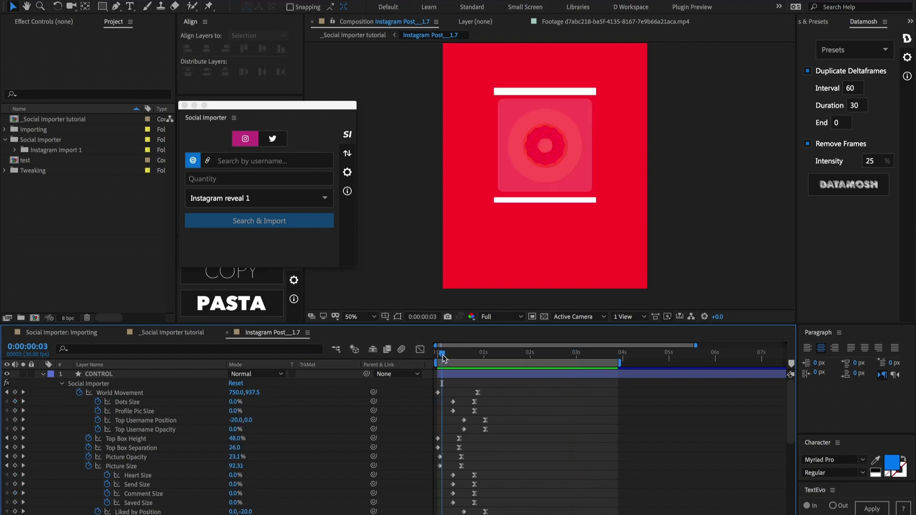
pyautogui.rightClick(262, 336)
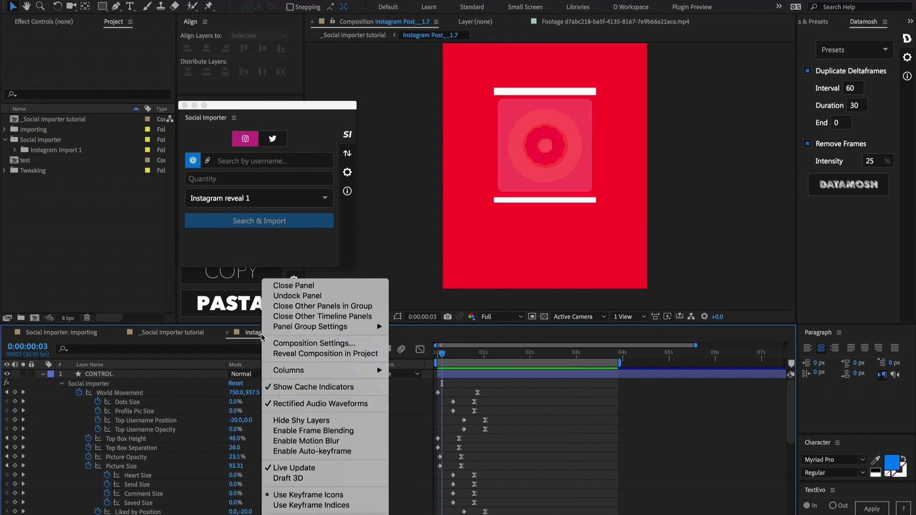
pyautogui.click(302, 353)
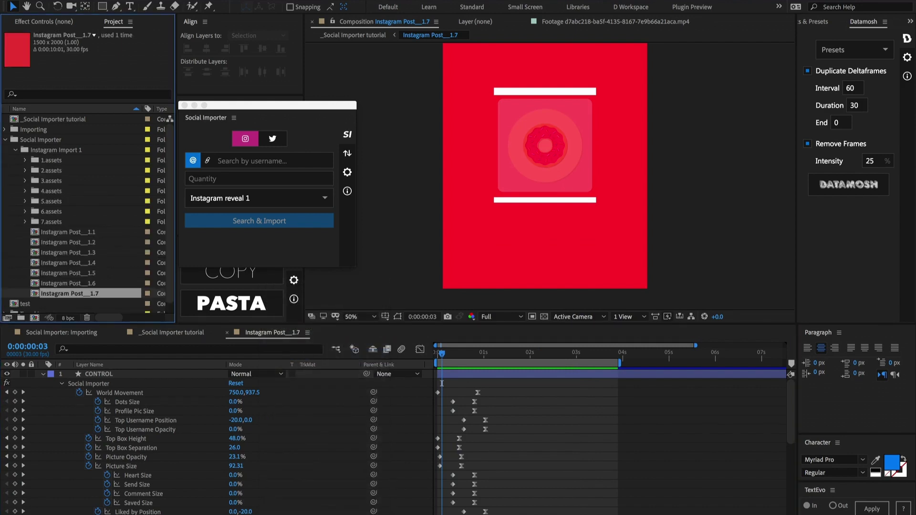
pyautogui.click(95, 0)
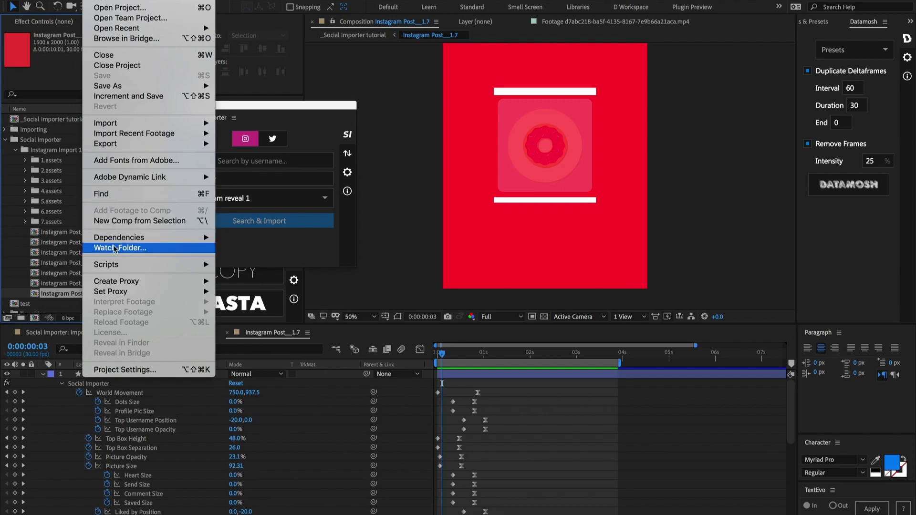
pyautogui.moveTo(119, 238)
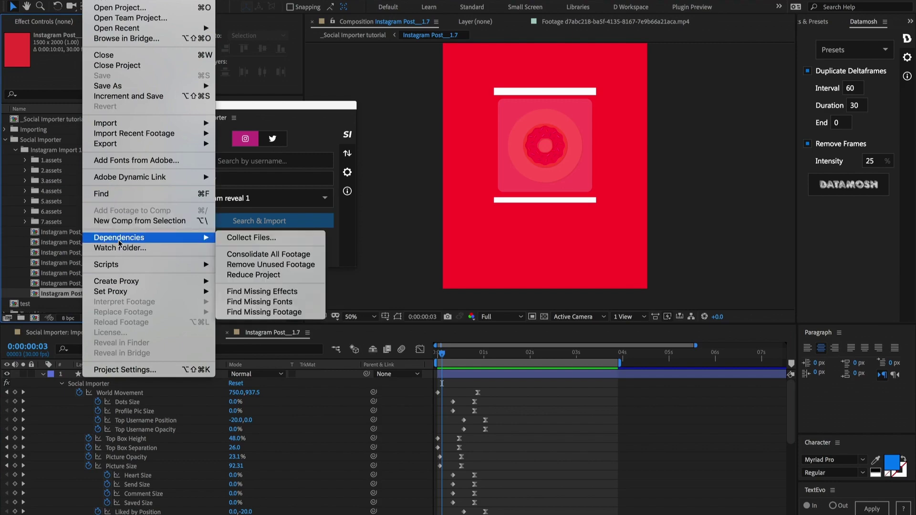
pyautogui.click(280, 276)
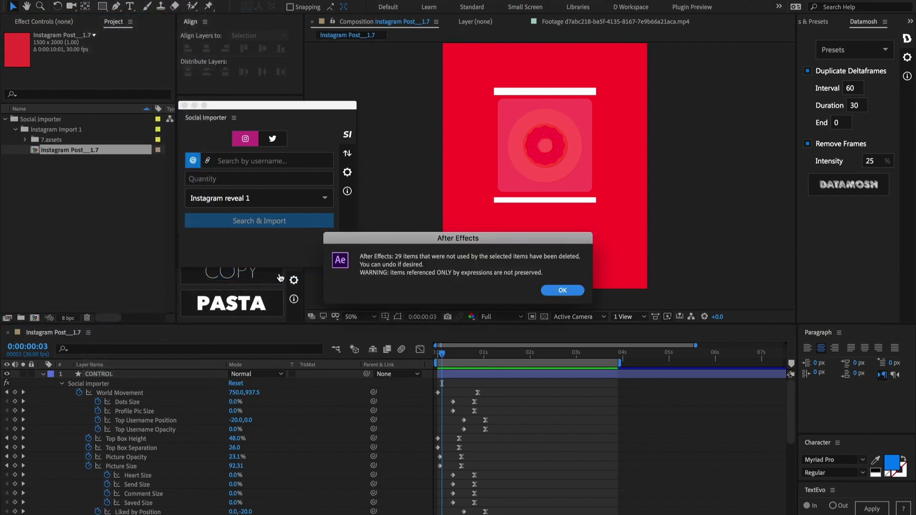
pyautogui.click(563, 290)
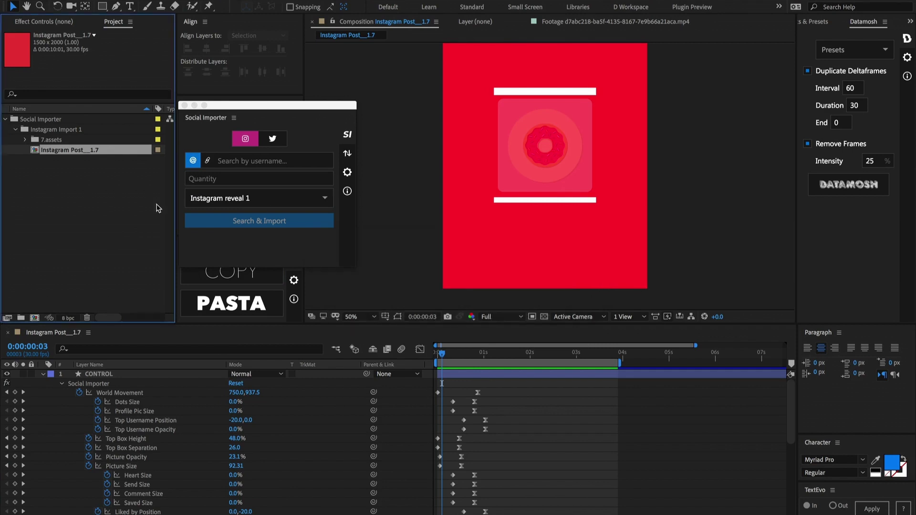
# Move Instagram Post__1.7 to the project root and open Social Importer's preset manager
pyautogui.click(123, 197)
pyautogui.moveTo(66, 151); pyautogui.dragTo(44, 208)
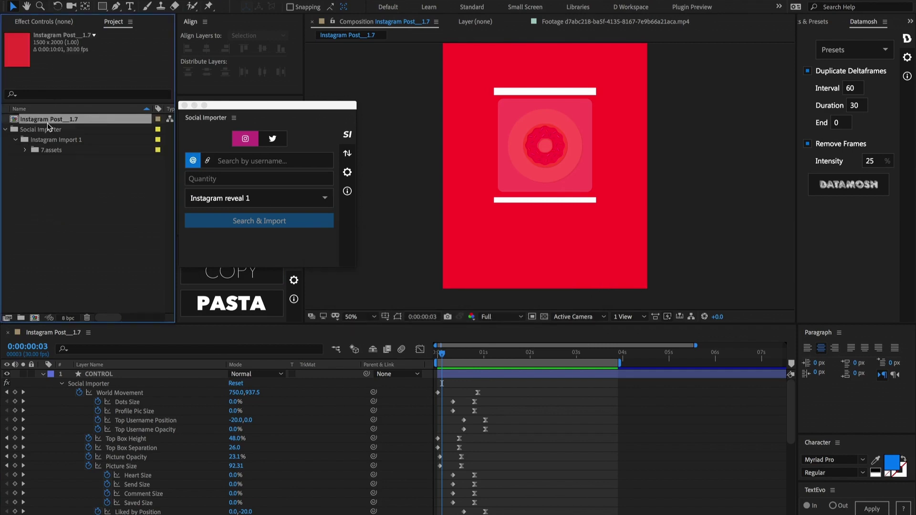
pyautogui.press('Return')
pyautogui.press('super+c')
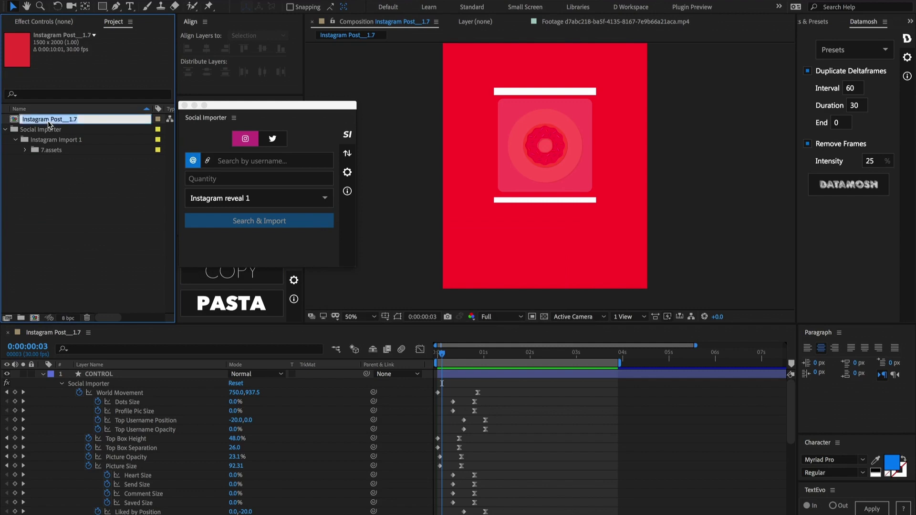
pyautogui.click(349, 173)
pyautogui.click(348, 172)
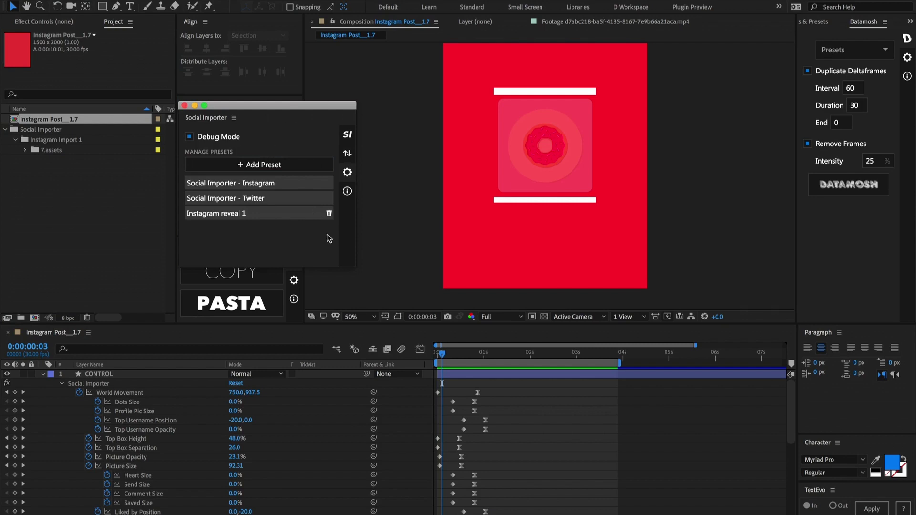
# Save preset 'Instagram reveal 2' using Instagram Template 2.aep and comp Instagram Post__1.7
pyautogui.click(273, 167)
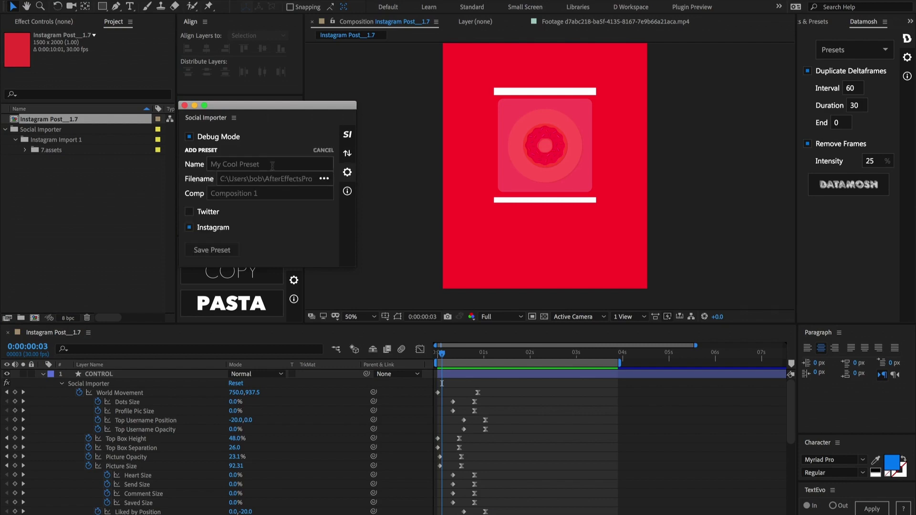
pyautogui.click(264, 164)
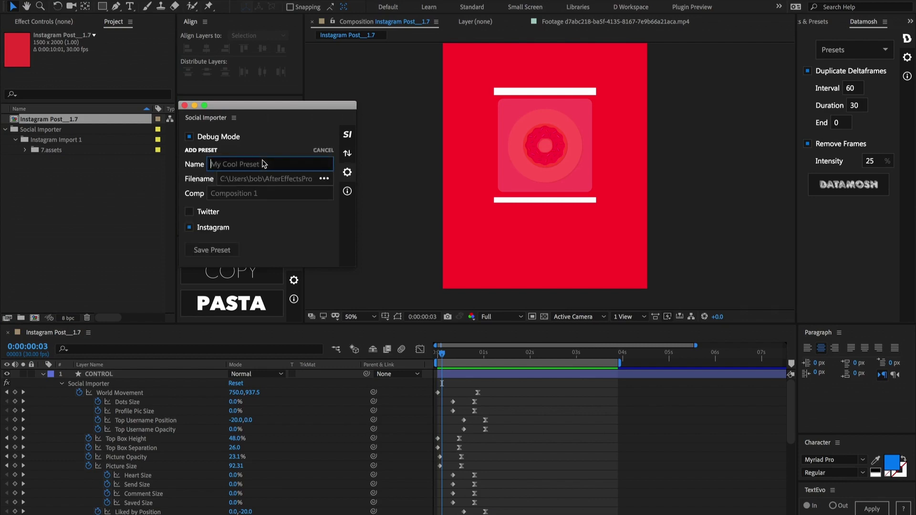
pyautogui.write('Instagram reveal 2')
pyautogui.click(323, 180)
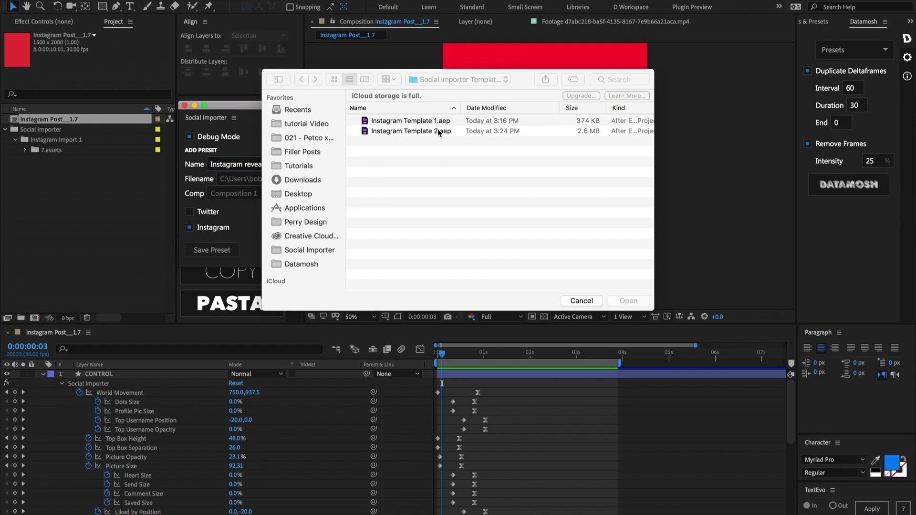
pyautogui.click(422, 131)
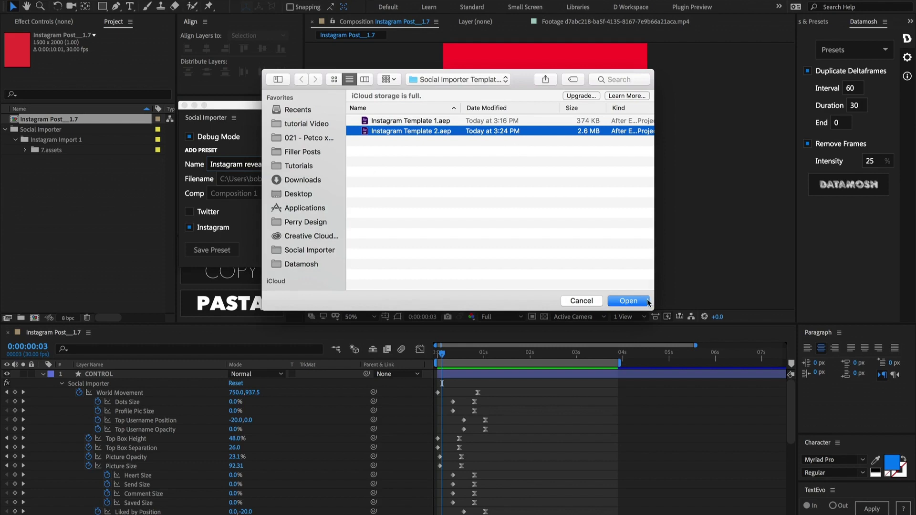
pyautogui.click(648, 301)
pyautogui.click(253, 196)
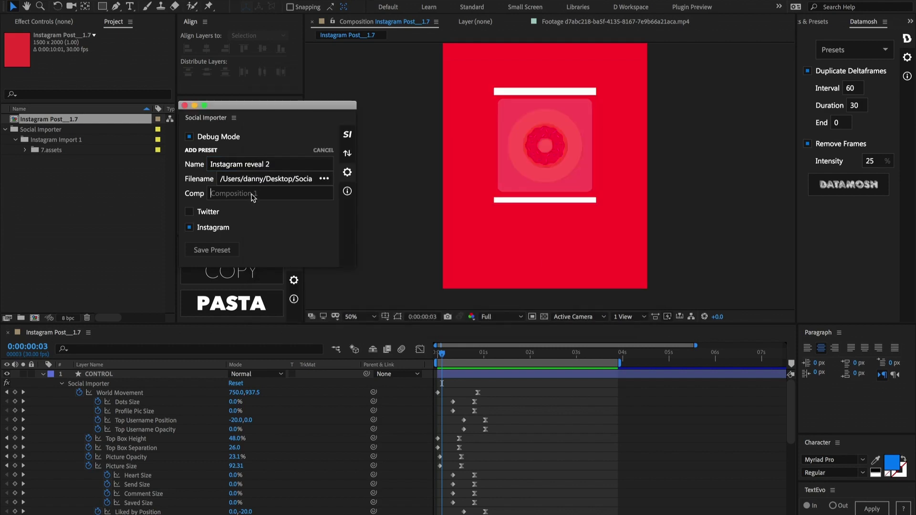
pyautogui.press('super+v')
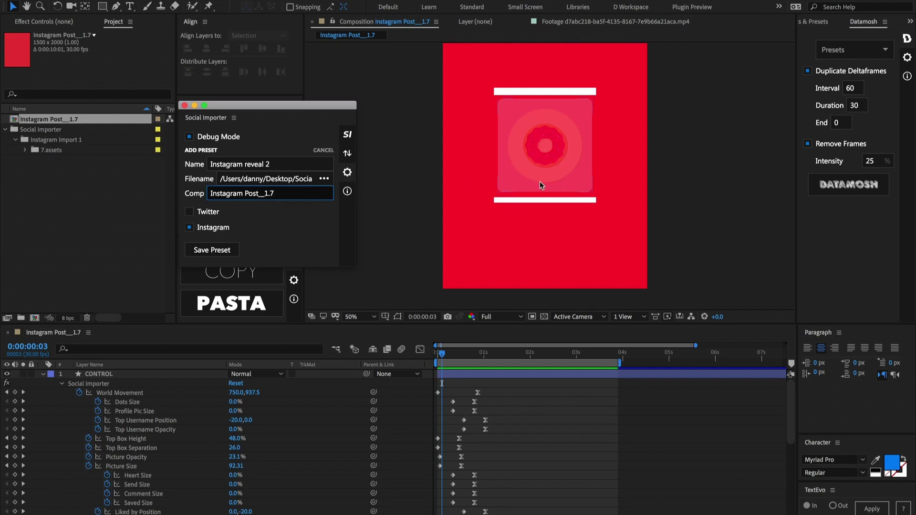
pyautogui.click(228, 253)
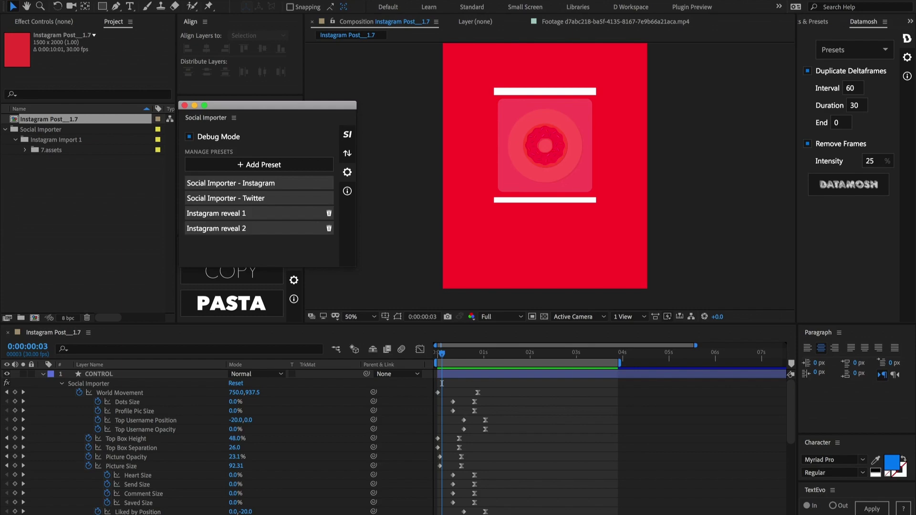
# Reopen Instagram Template 2.aep and create a new comp named test
pyautogui.click(93, 1)
pyautogui.moveTo(127, 28)
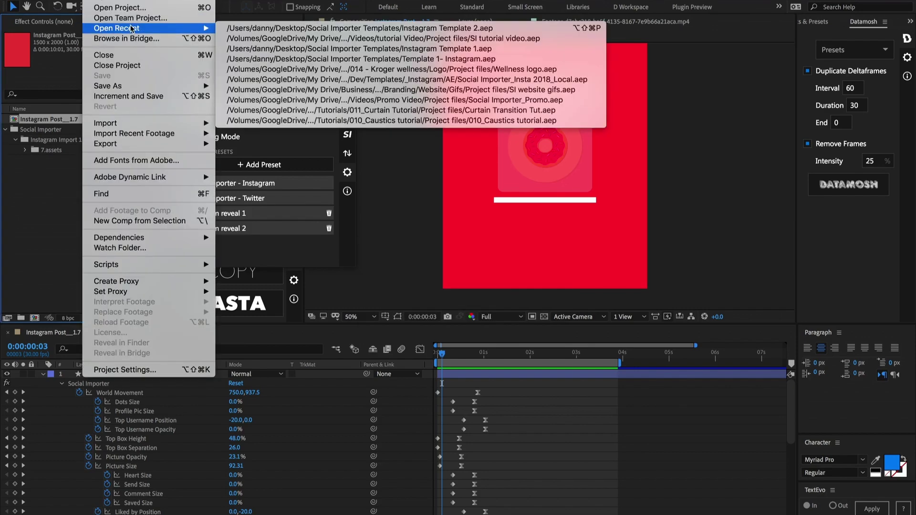
pyautogui.click(414, 29)
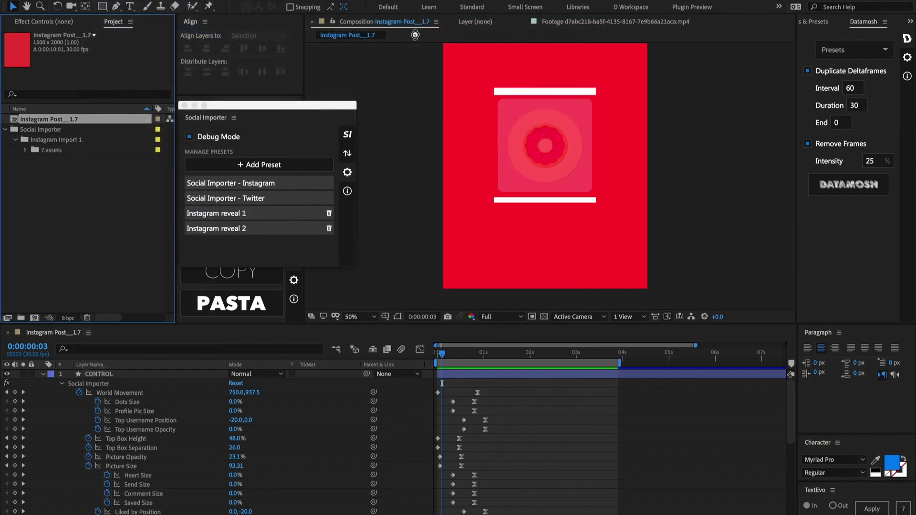
pyautogui.hotkey('ctrl', 'n')
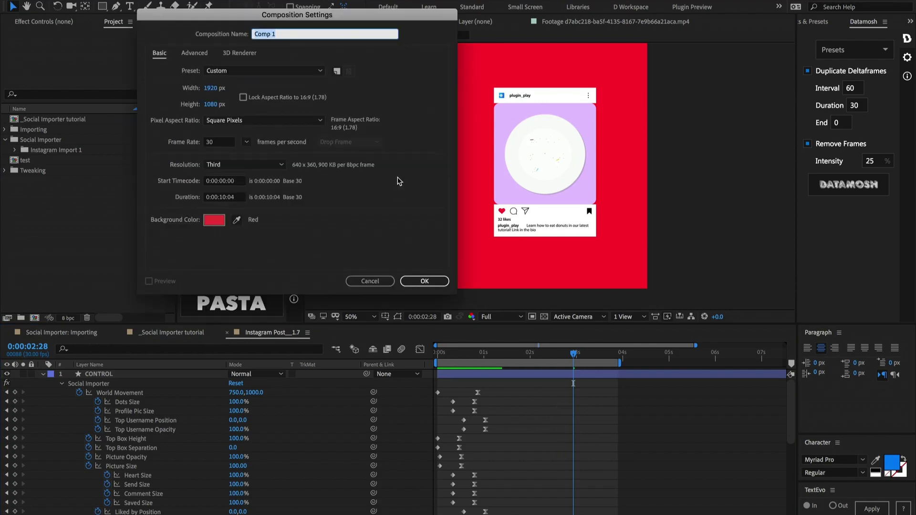
pyautogui.write('test')
pyautogui.press('Return')
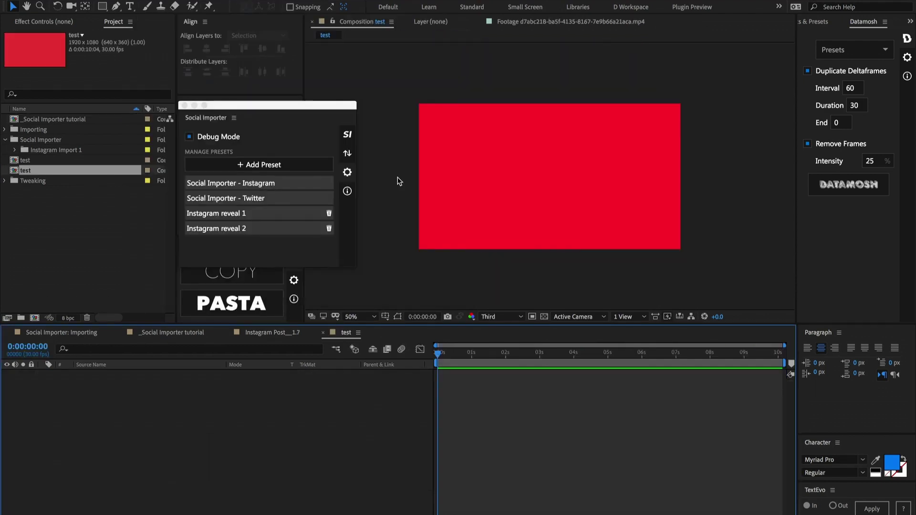
# Import one post for an Instagram username using the Instagram reveal 2 preset
pyautogui.click(348, 135)
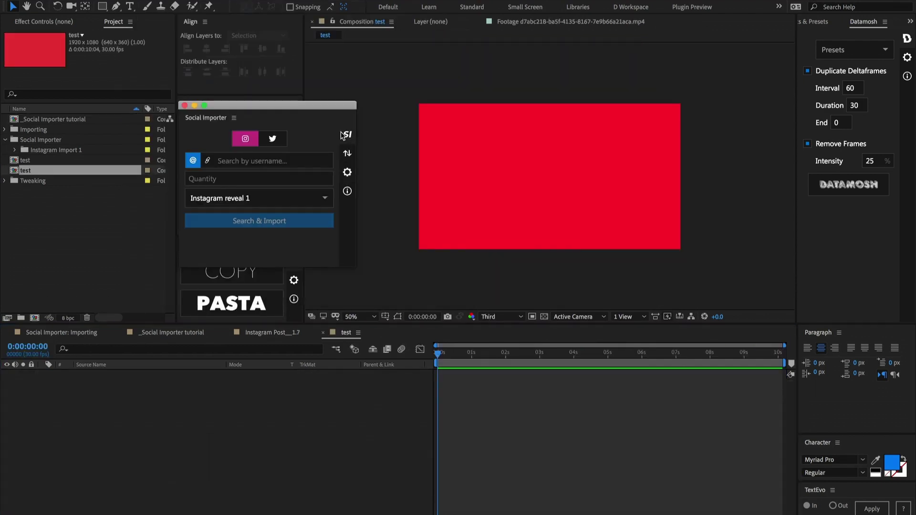
pyautogui.click(267, 162)
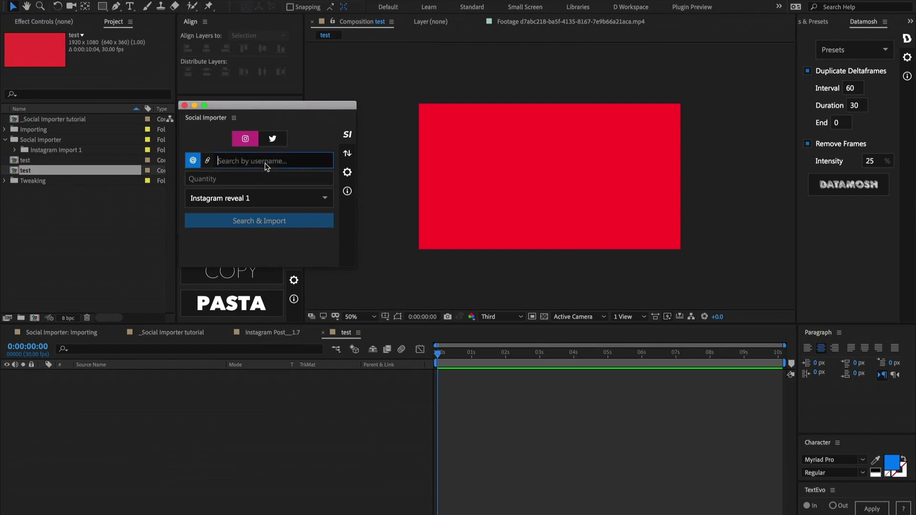
pyautogui.write('google')
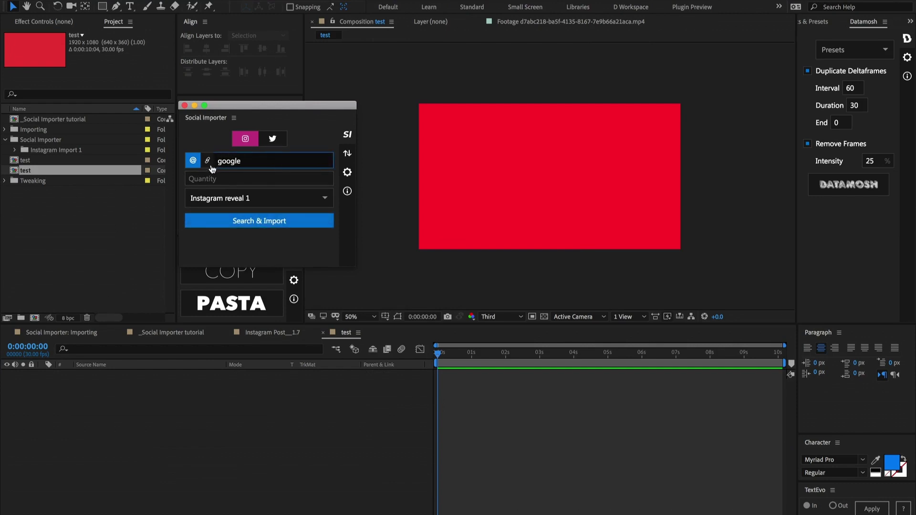
pyautogui.click(233, 180)
pyautogui.write('1')
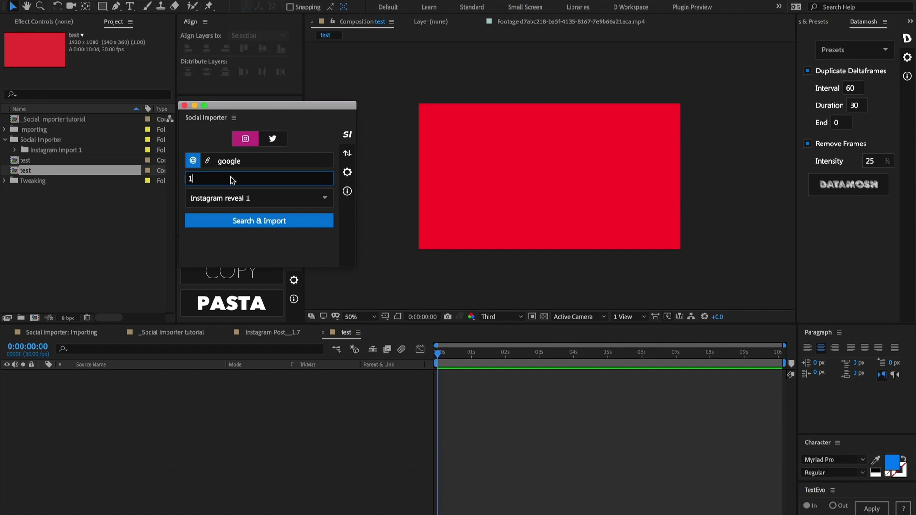
pyautogui.click(242, 199)
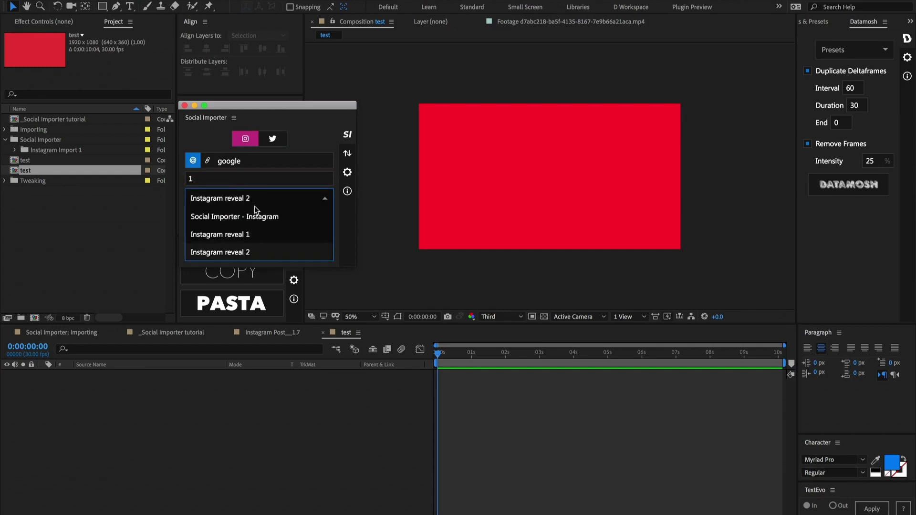
pyautogui.click(243, 253)
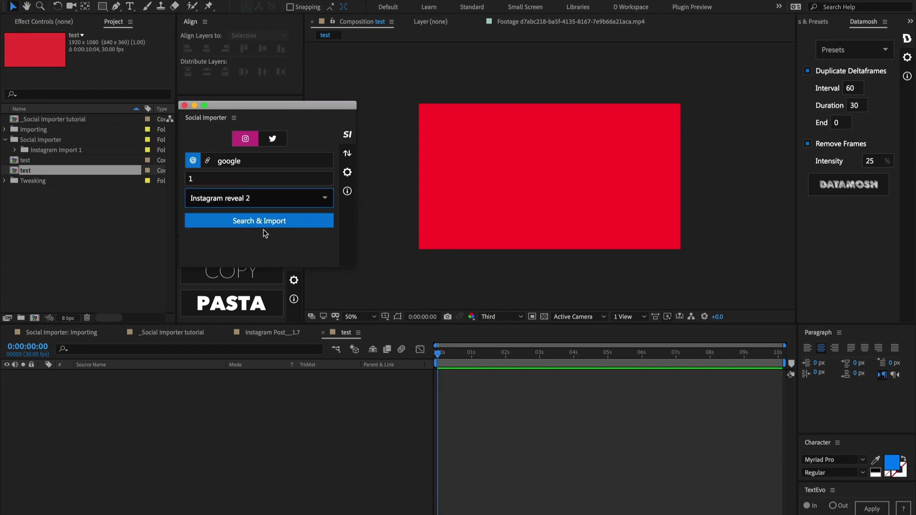
pyautogui.click(281, 417)
pyautogui.click(261, 222)
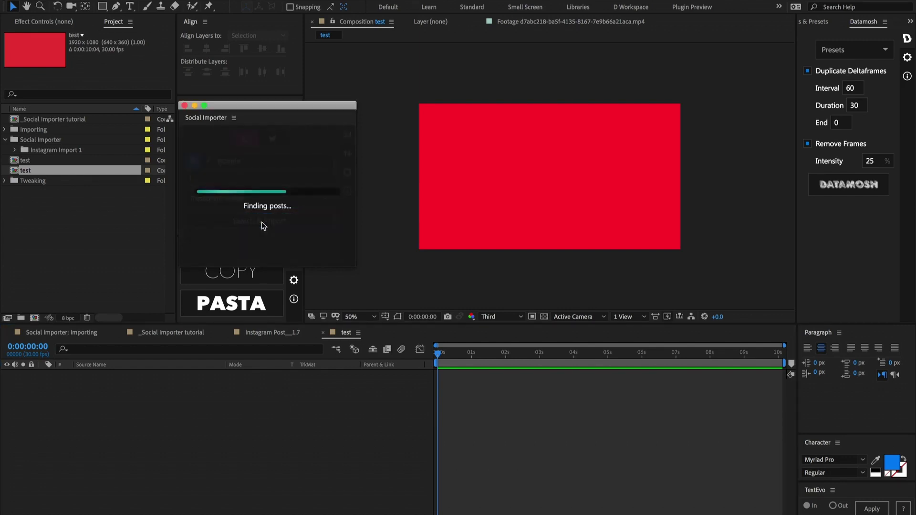
# Deselect the imported layer and play back the imported Instagram post
pyautogui.click(482, 472)
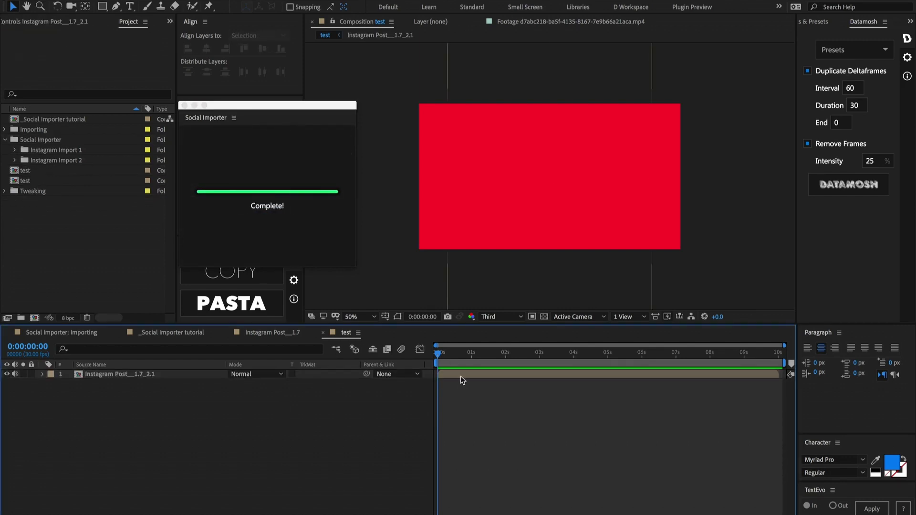
pyautogui.press('space')
pyautogui.press('space')
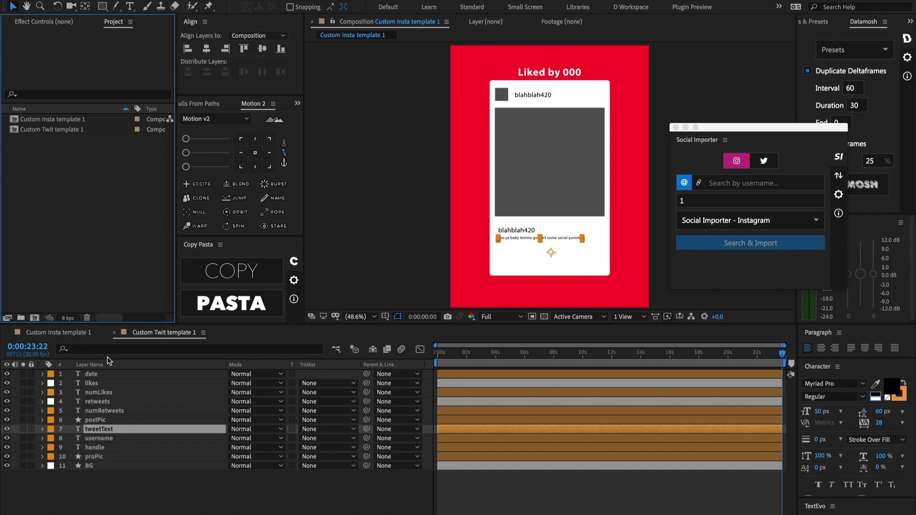
# Inspect the Twitter template's date, numRetweets, postPic, username, handle, proPic and numLikes layers
pyautogui.click(90, 374)
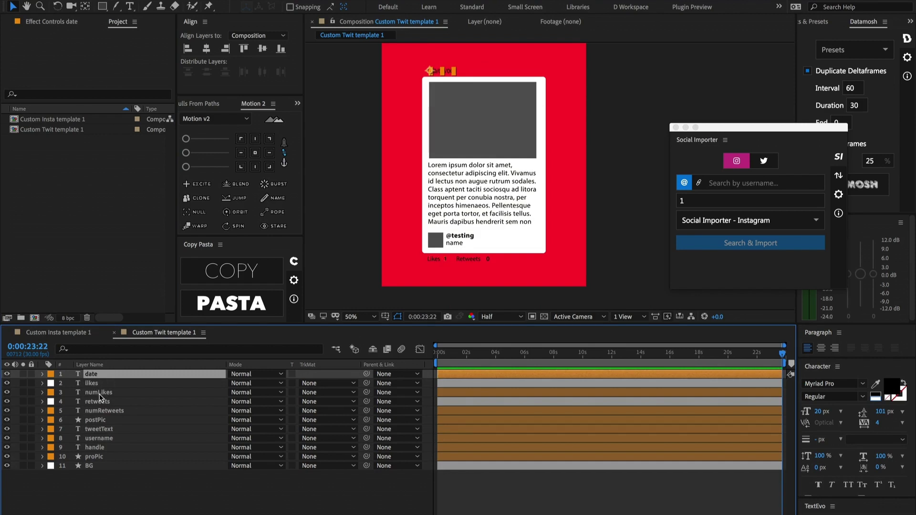
pyautogui.click(113, 413)
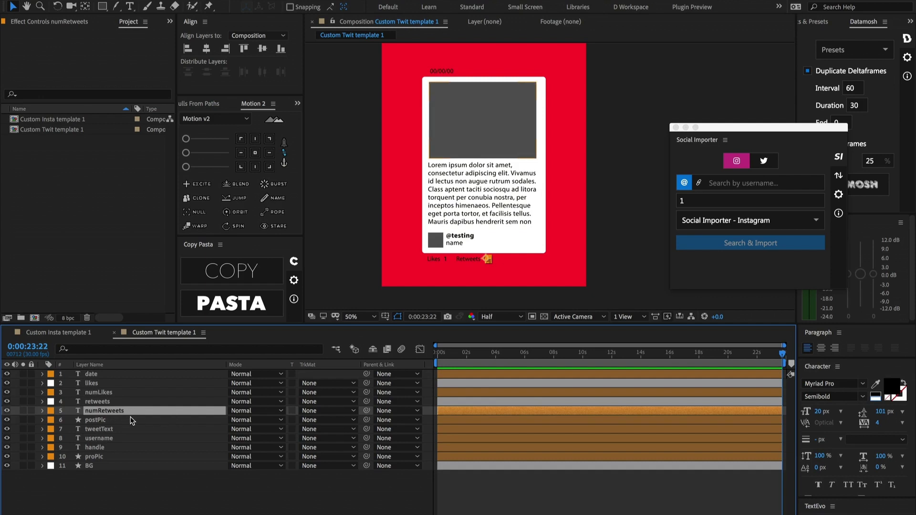
pyautogui.click(111, 420)
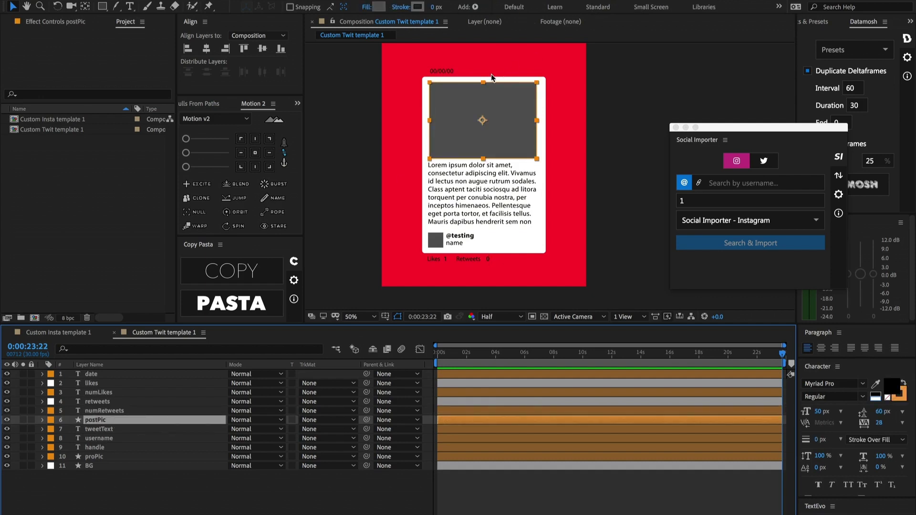
pyautogui.click(122, 439)
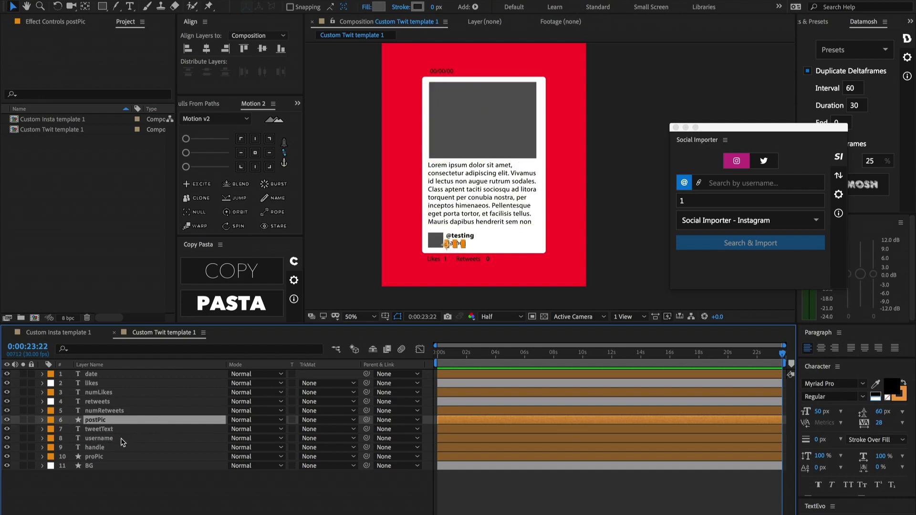
pyautogui.click(114, 451)
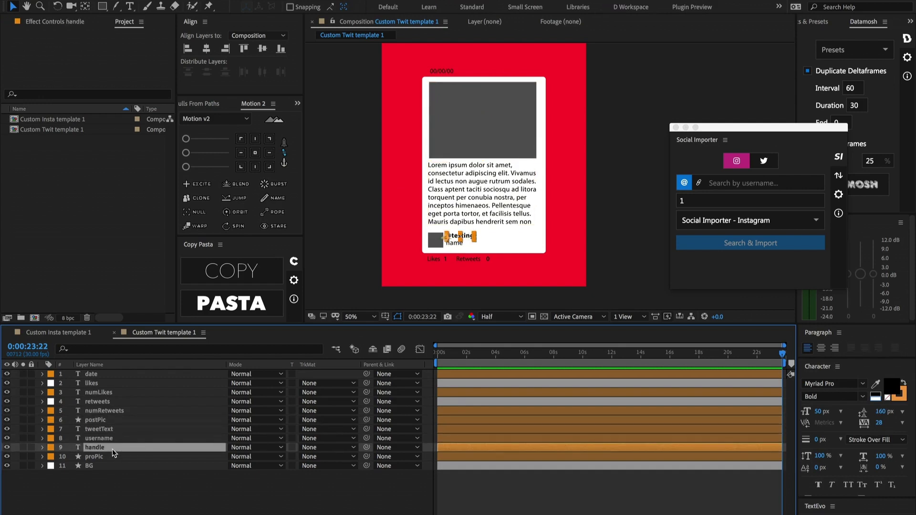
pyautogui.click(135, 458)
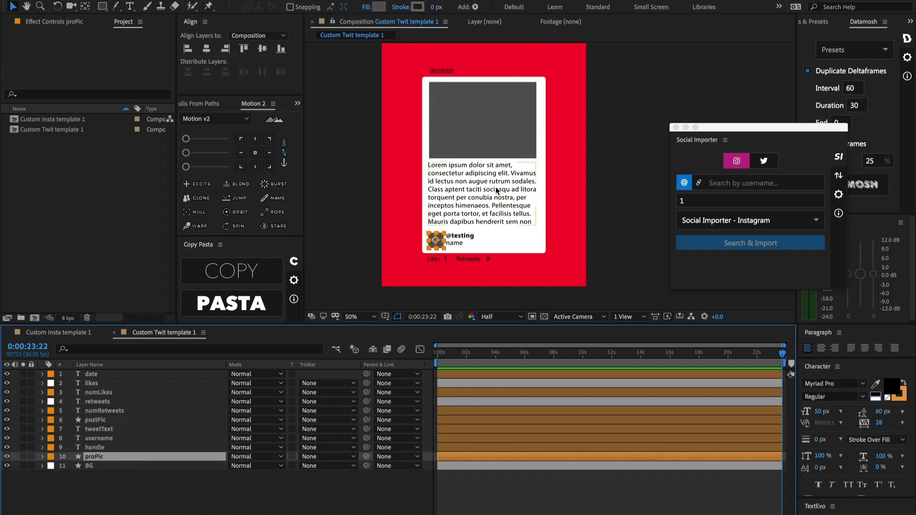
pyautogui.click(92, 377)
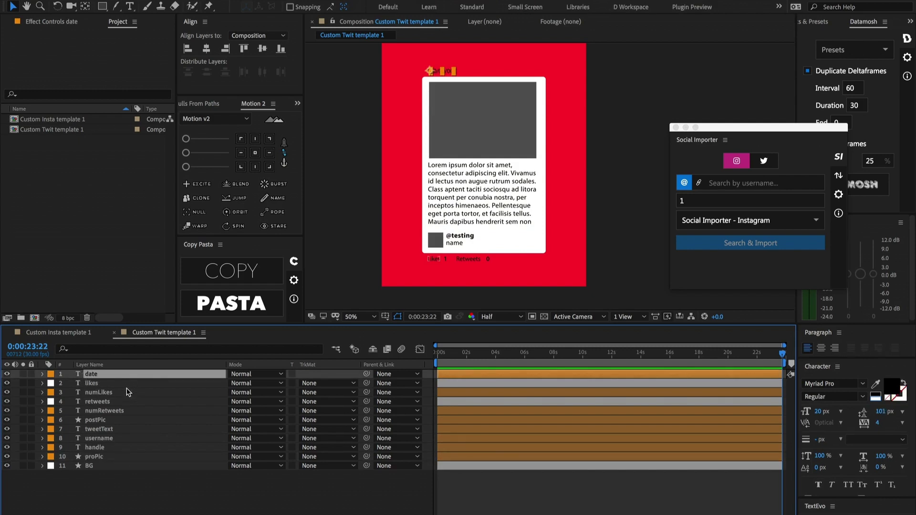
pyautogui.click(108, 395)
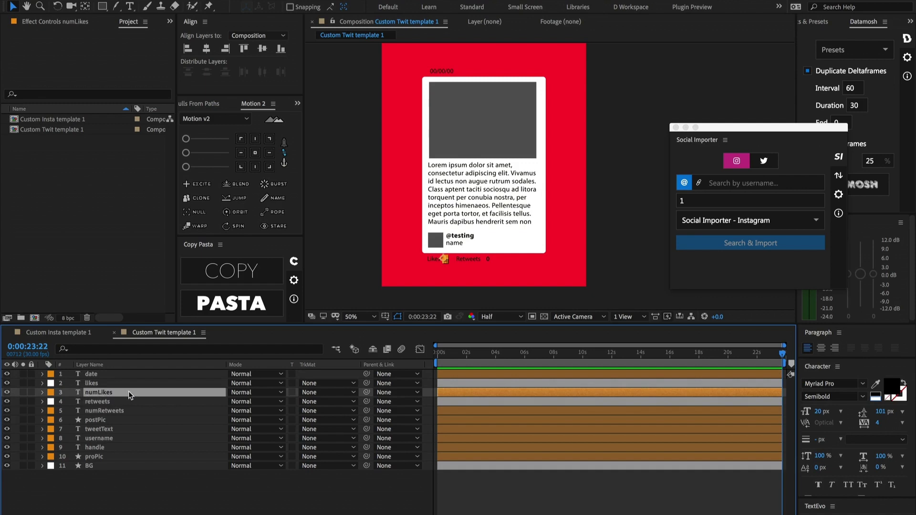
pyautogui.click(102, 411)
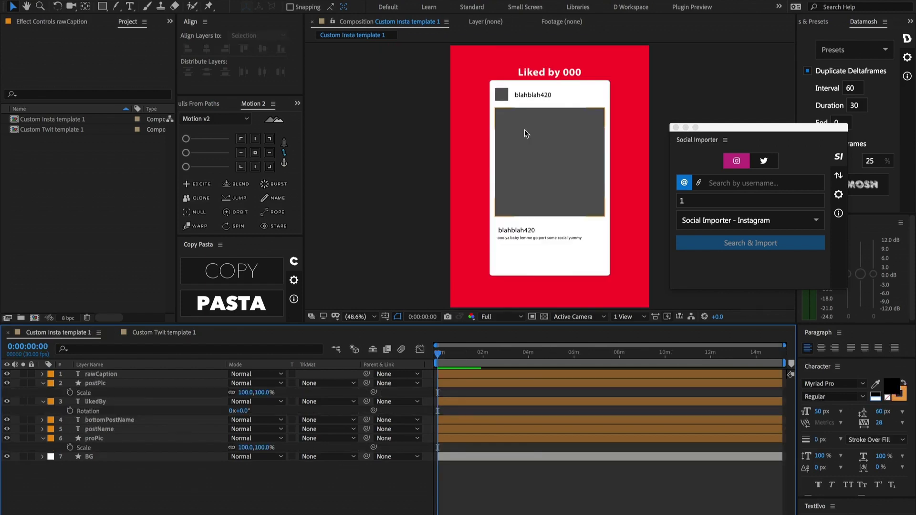
# Inspect the Insta template's rawCaption, postPic, likedBy, bottomPostName, postName and proPic layers, then open Social Importer presets
pyautogui.click(115, 376)
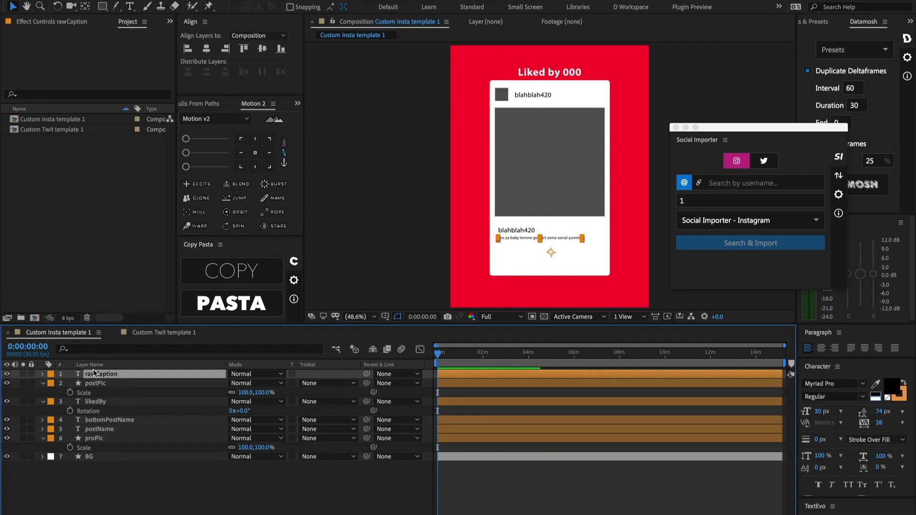
pyautogui.click(100, 384)
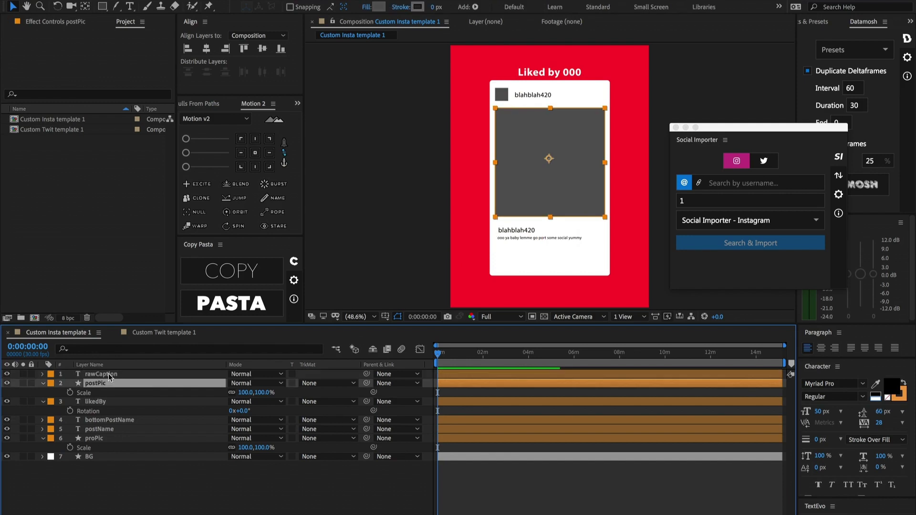
pyautogui.click(131, 402)
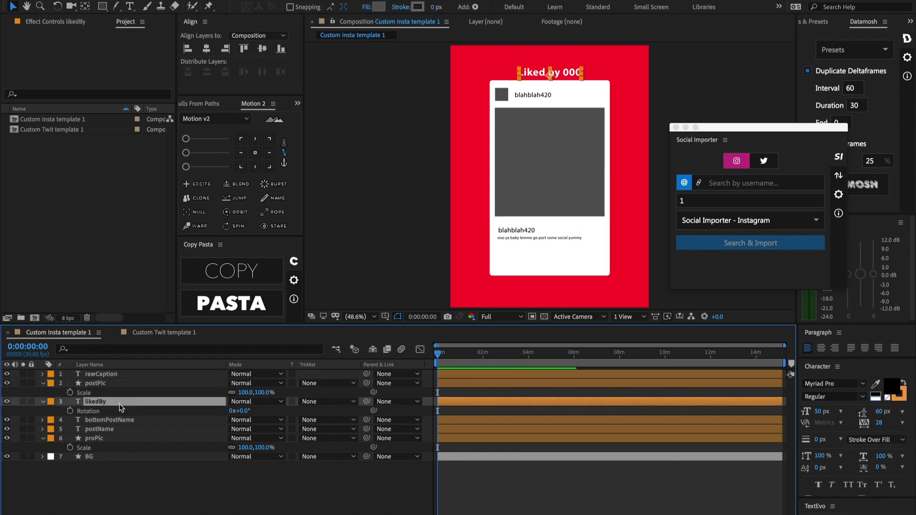
pyautogui.click(115, 421)
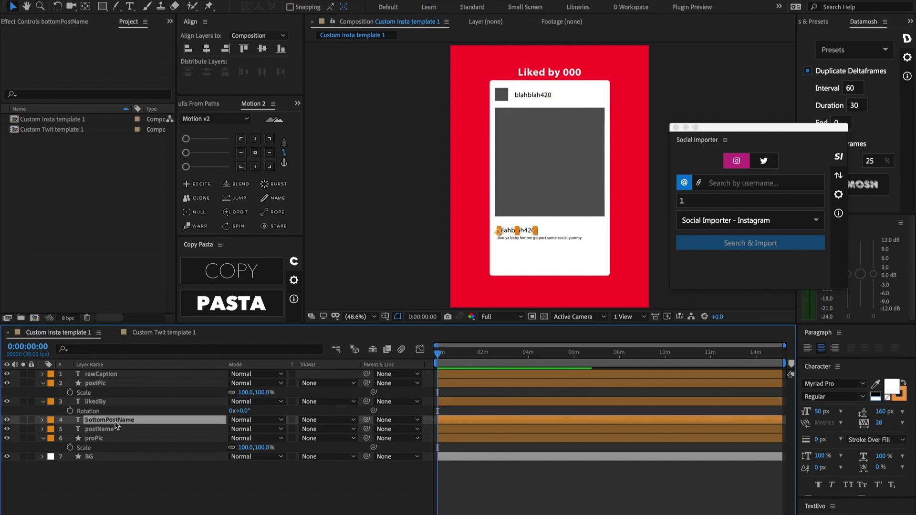
pyautogui.click(110, 429)
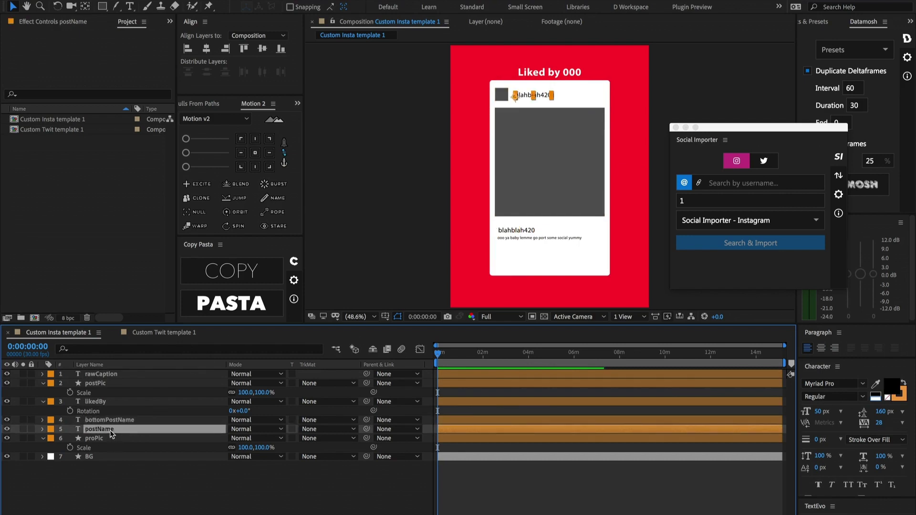
pyautogui.click(95, 439)
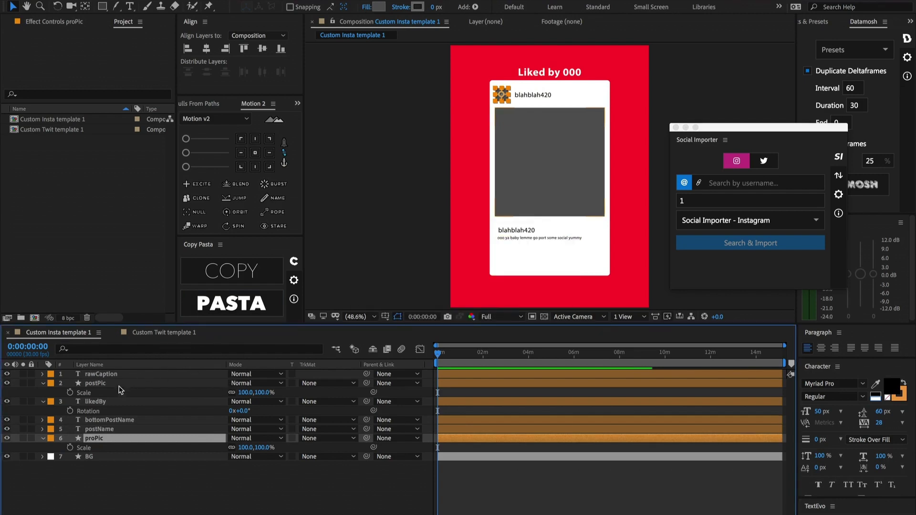
pyautogui.click(106, 375)
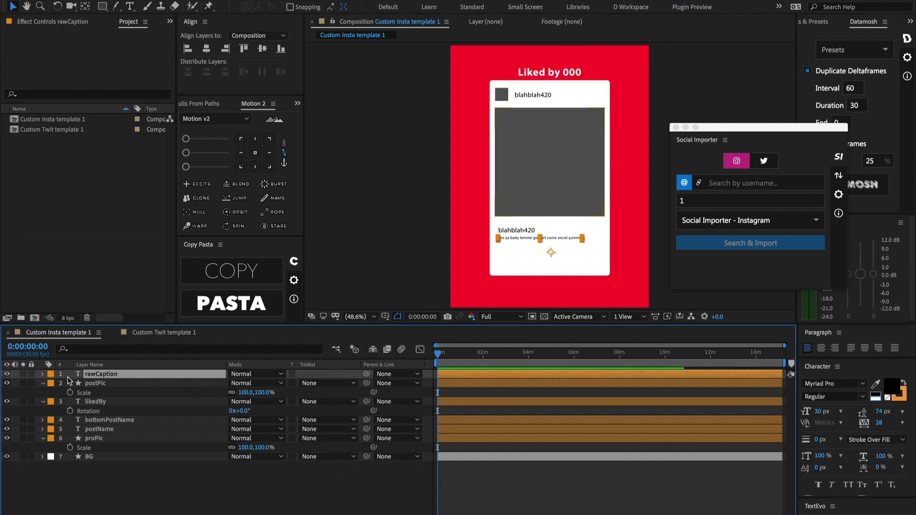
pyautogui.click(838, 196)
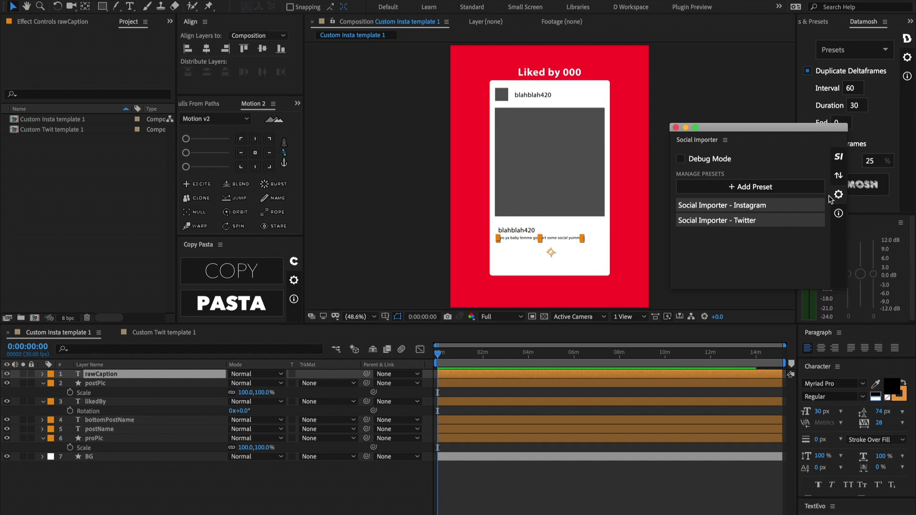
# Add Instagram preset 'Custom Insta Template' using comp Custom Insta template 1 from Custom templates.aep
pyautogui.click(766, 189)
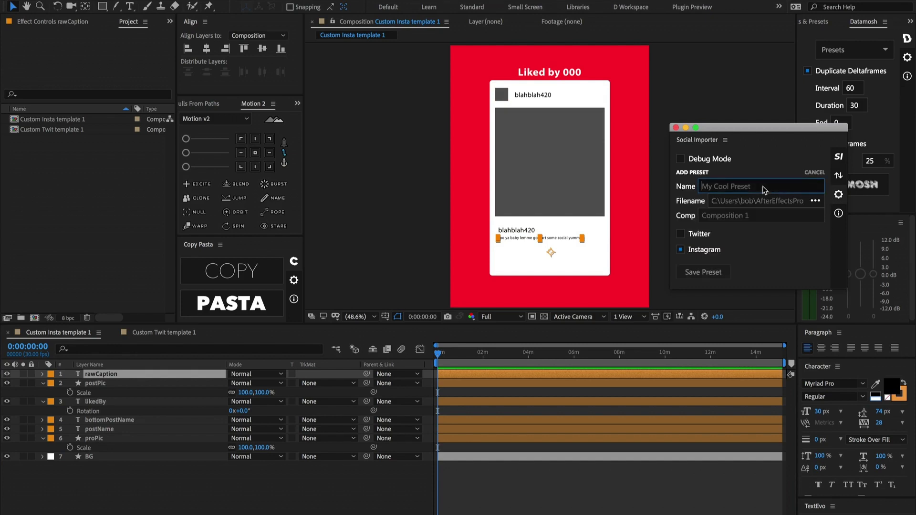
pyautogui.write('Custom Insta Template')
pyautogui.click(815, 201)
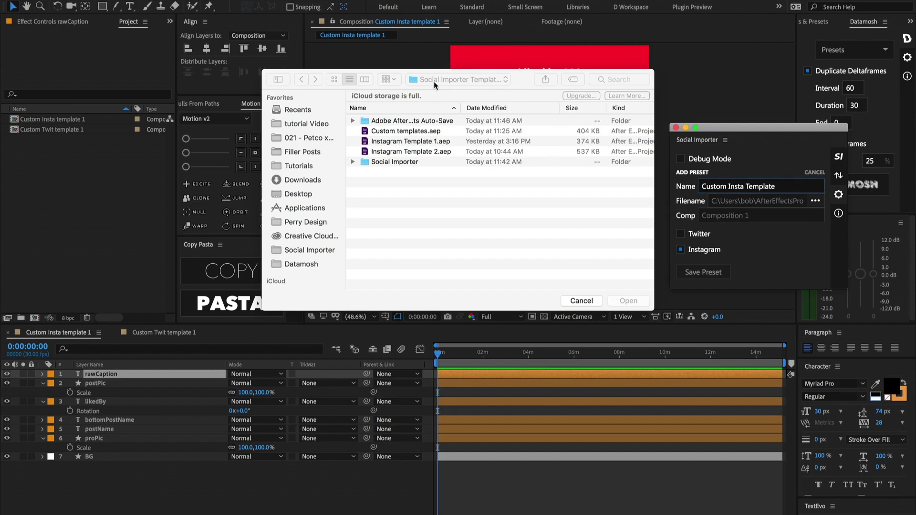
pyautogui.click(398, 132)
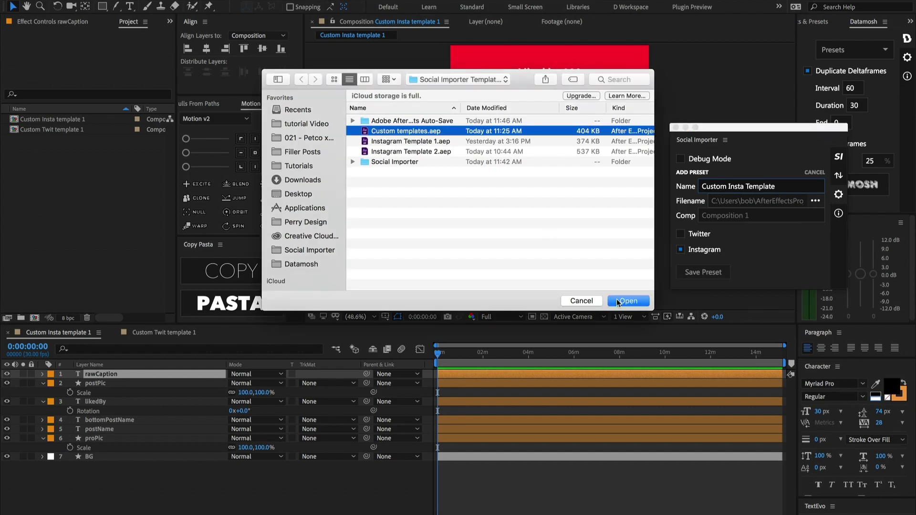
pyautogui.press('Return')
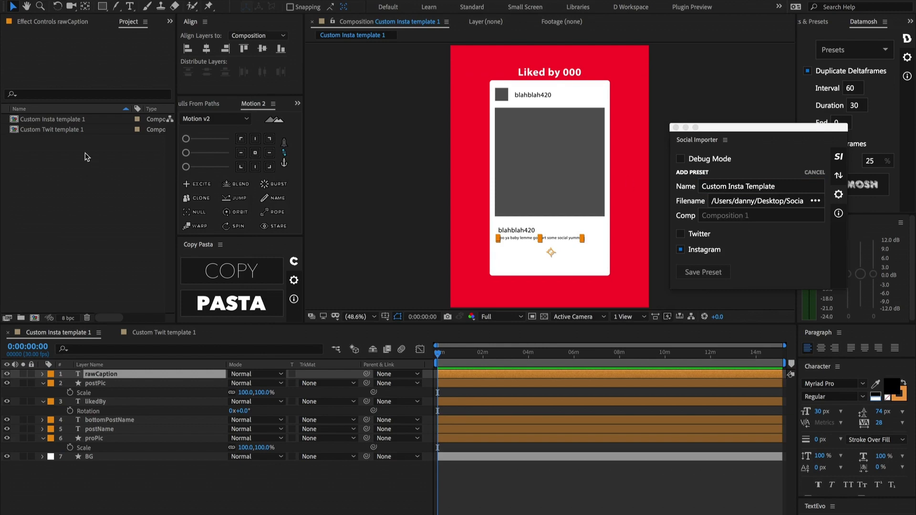
pyautogui.click(73, 120)
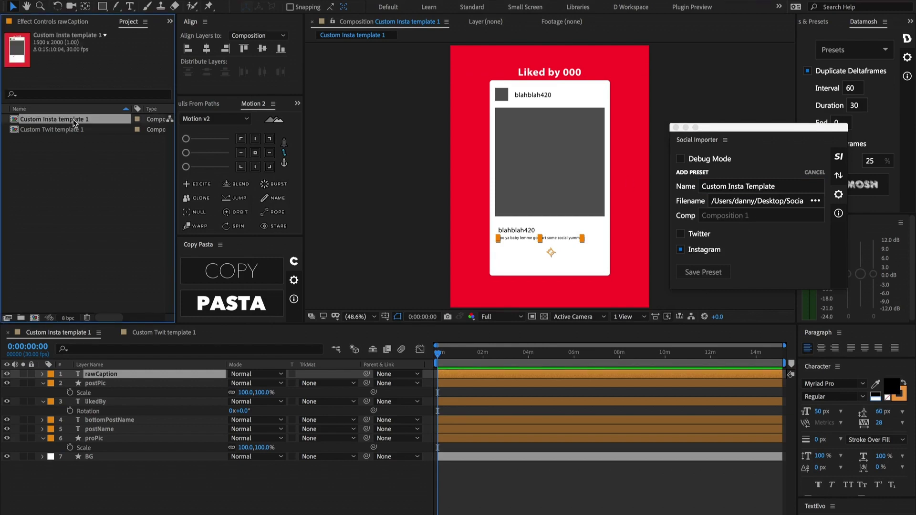
pyautogui.press('Return')
pyautogui.hotkey('ctrl', 'c')
pyautogui.click(714, 216)
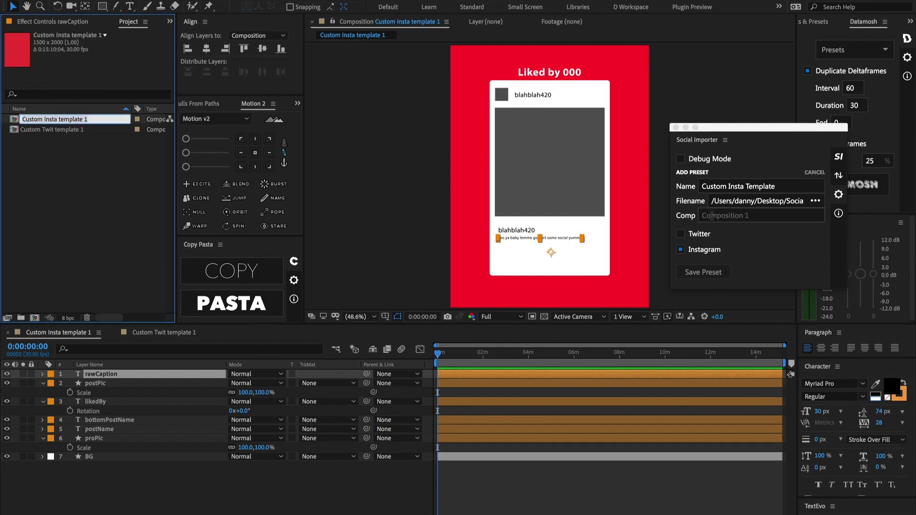
pyautogui.hotkey('ctrl', 'v')
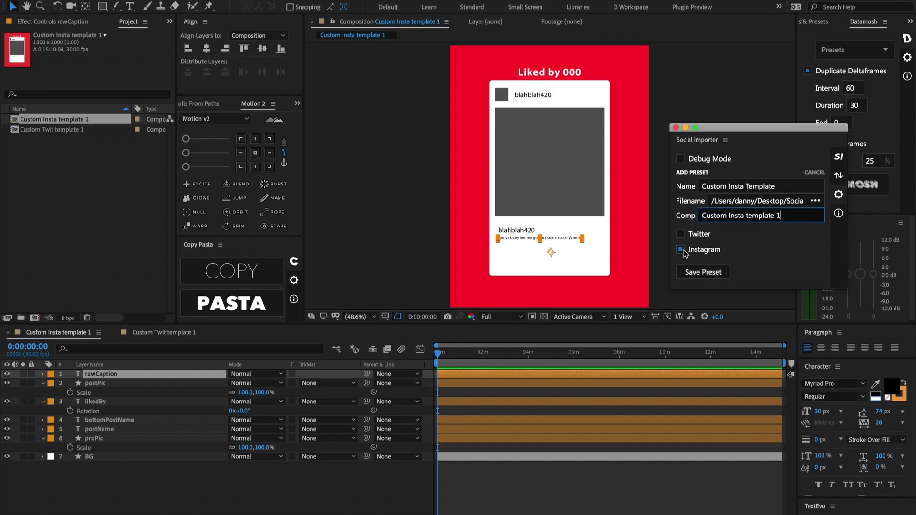
pyautogui.click(700, 273)
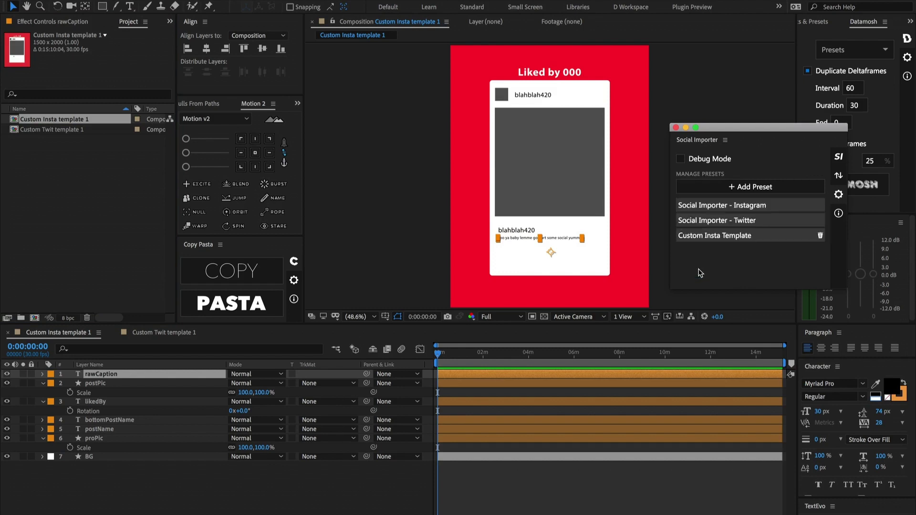
# Start a new preset named 'Custom Twitter Template' pointing to Custom templates.aep
pyautogui.click(757, 187)
pyautogui.click(741, 182)
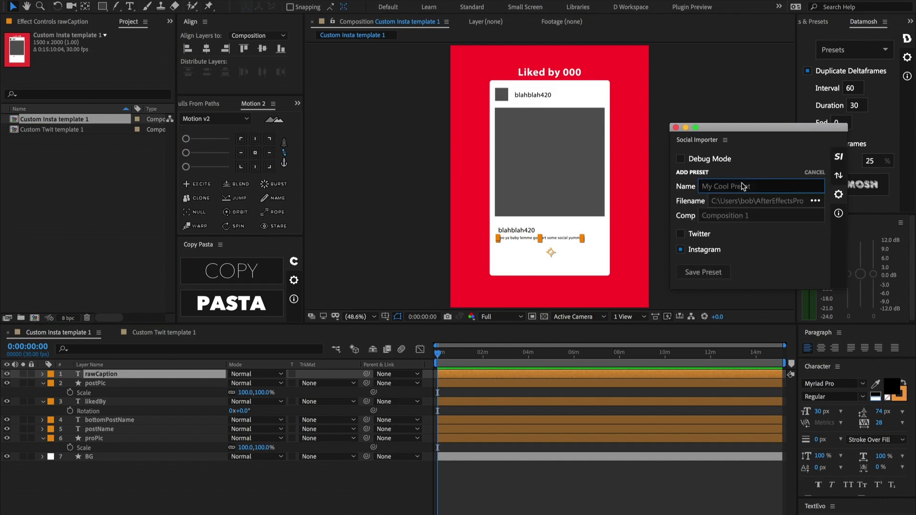
pyautogui.write('Custom Twitter Template')
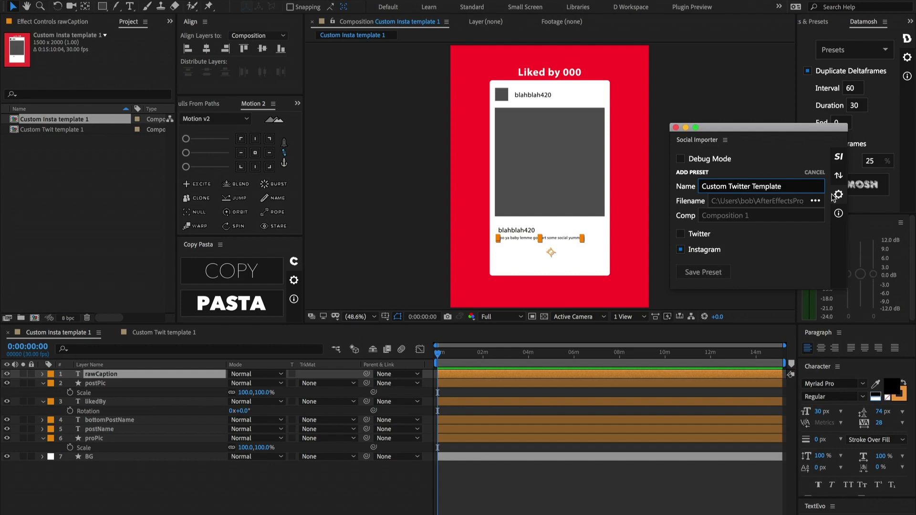
pyautogui.click(815, 203)
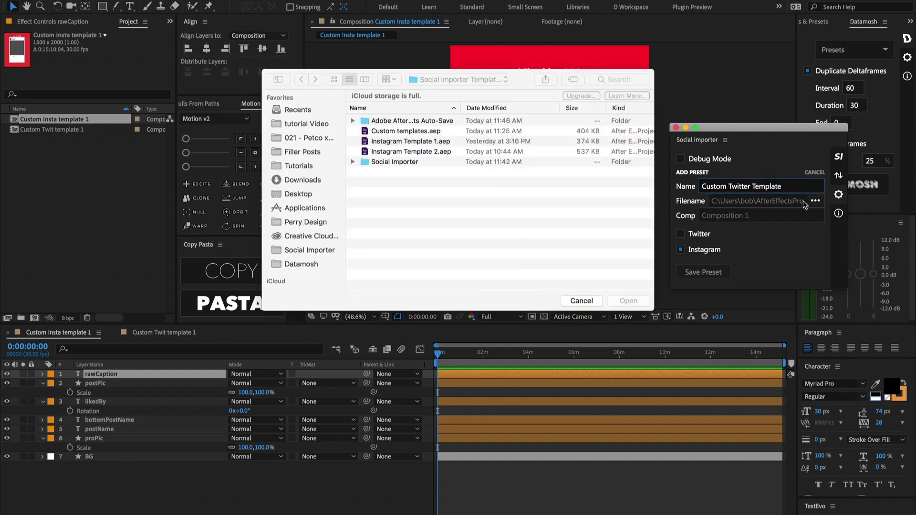
pyautogui.click(404, 132)
pyautogui.click(629, 301)
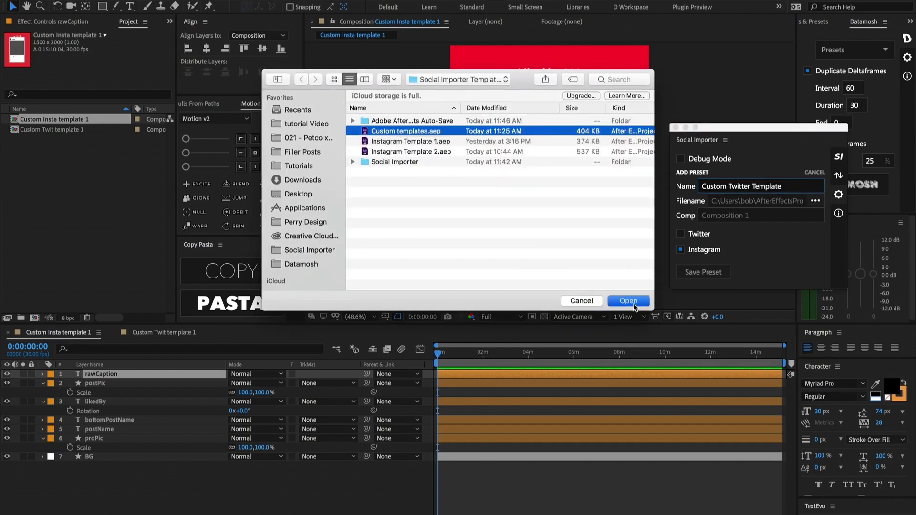
# Set its comp to Custom Twit template 1, mark it Twitter instead of Instagram, and save
pyautogui.click(84, 134)
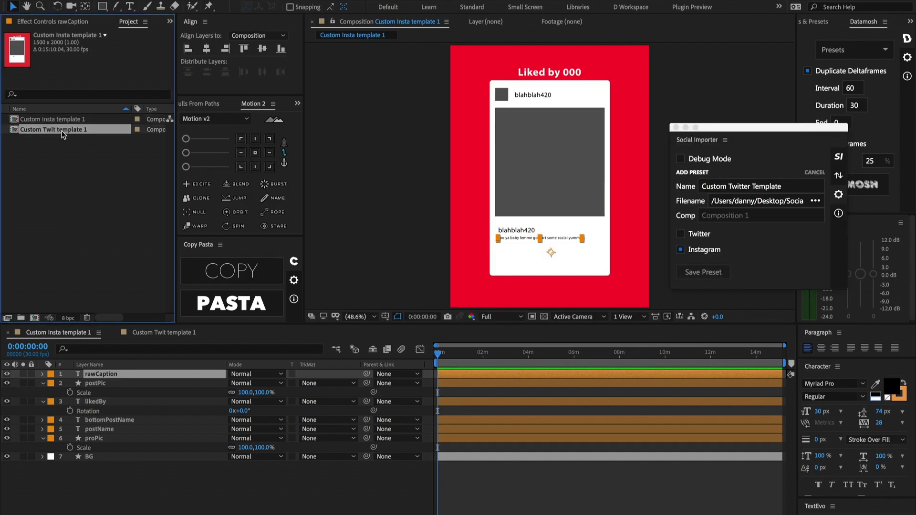
pyautogui.click(62, 134)
pyautogui.press('super+c')
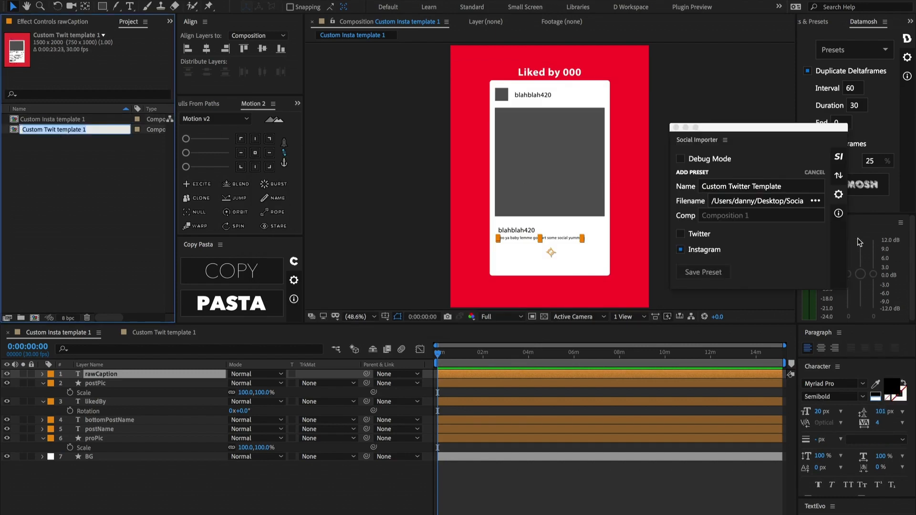
pyautogui.click(731, 216)
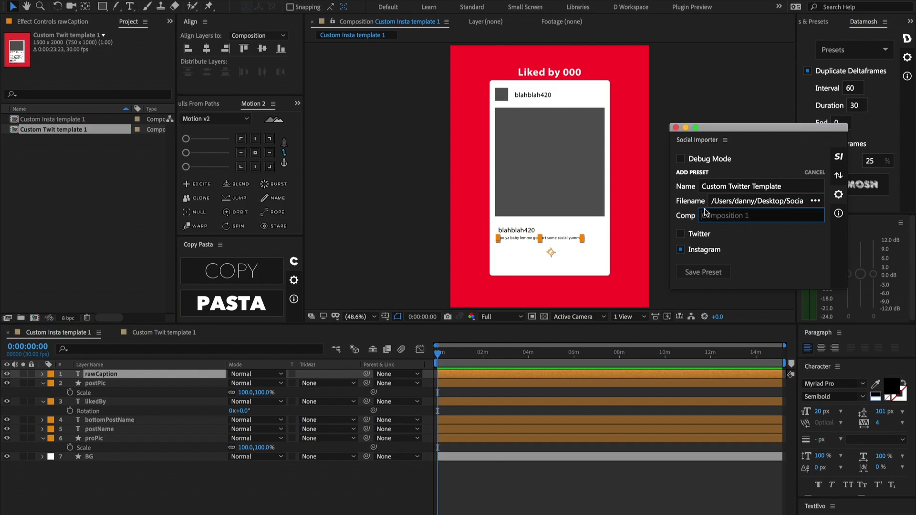
pyautogui.press('super+v')
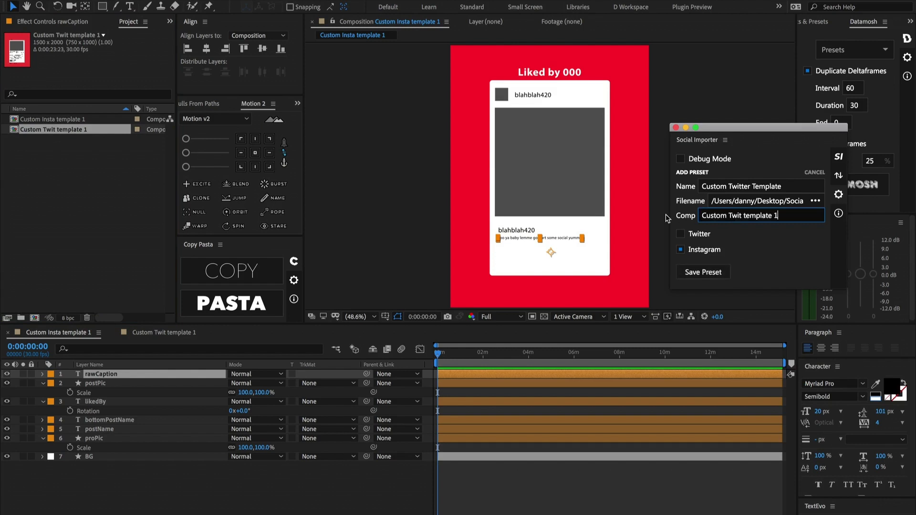
pyautogui.click(681, 235)
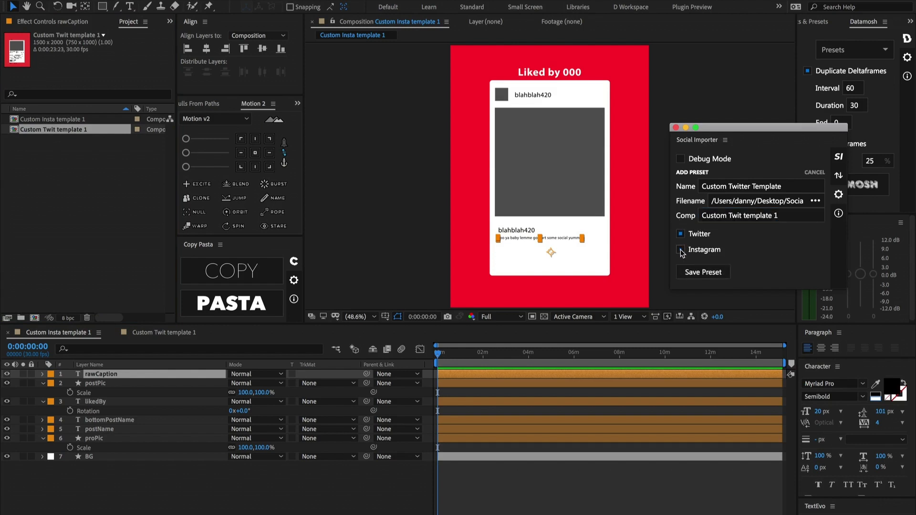
pyautogui.click(681, 250)
pyautogui.click(715, 276)
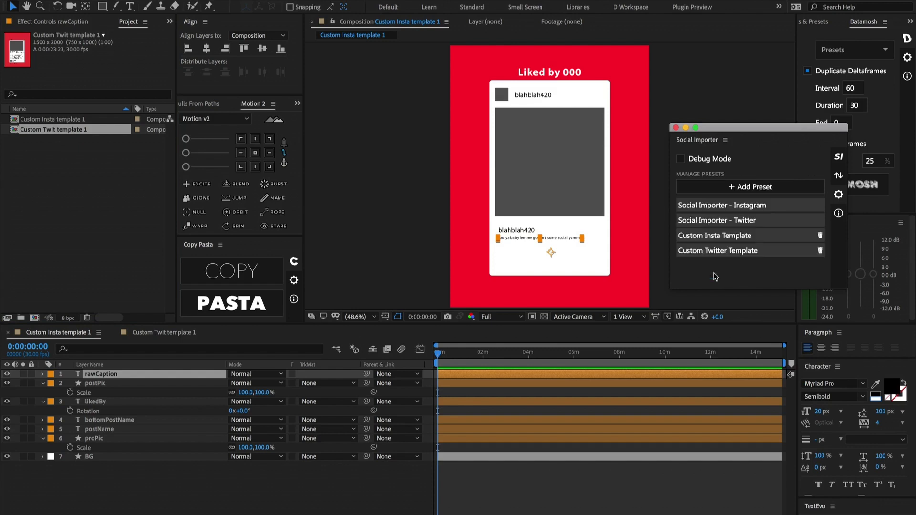
pyautogui.click(56, 226)
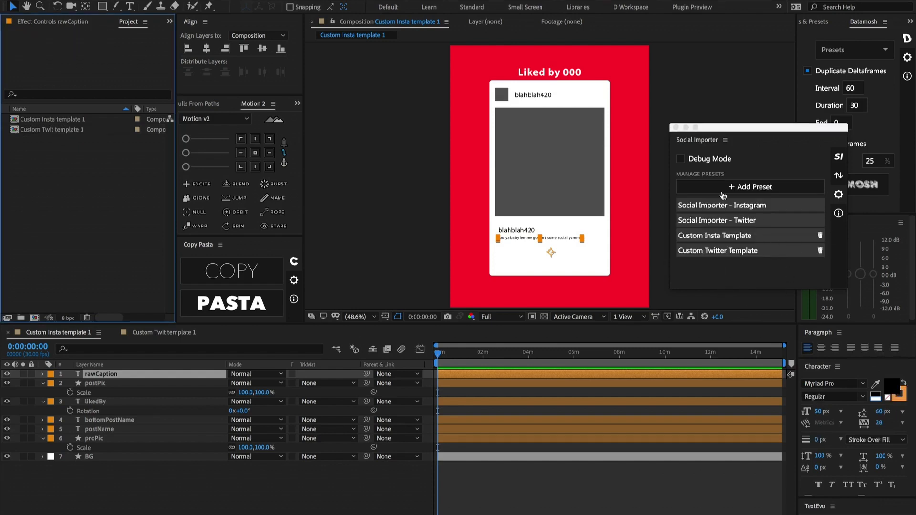
# Create a new empty composition named test
pyautogui.press('super+n')
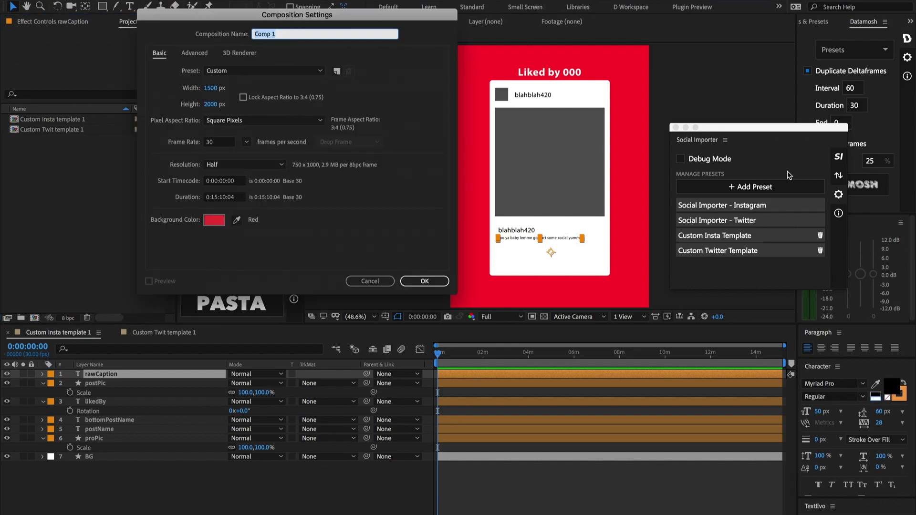
pyautogui.write('test')
pyautogui.press('Return')
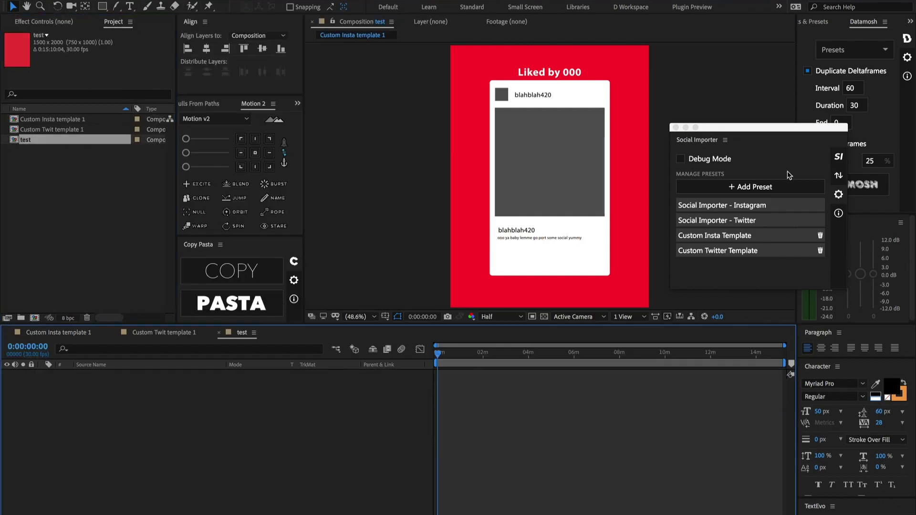
# In Social Importer, enter the Instagram account's username and choose the Custom Insta Template preset
pyautogui.click(841, 159)
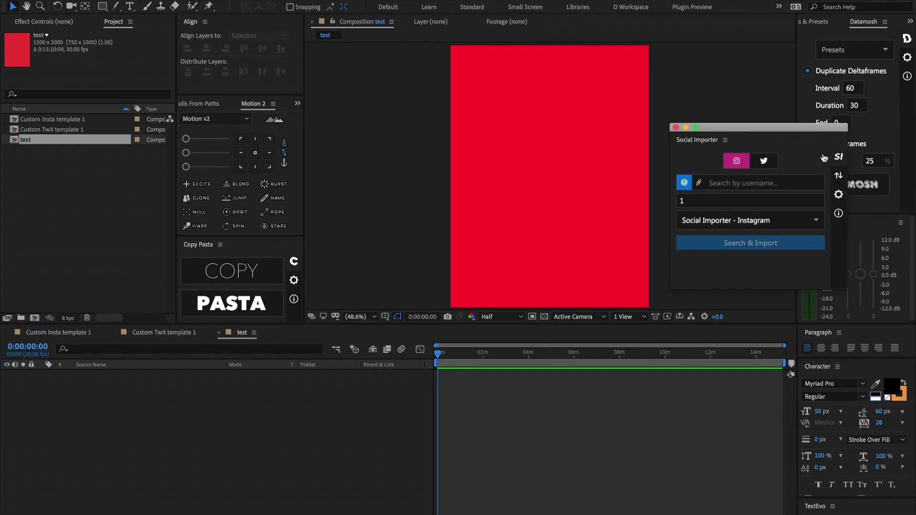
pyautogui.click(739, 183)
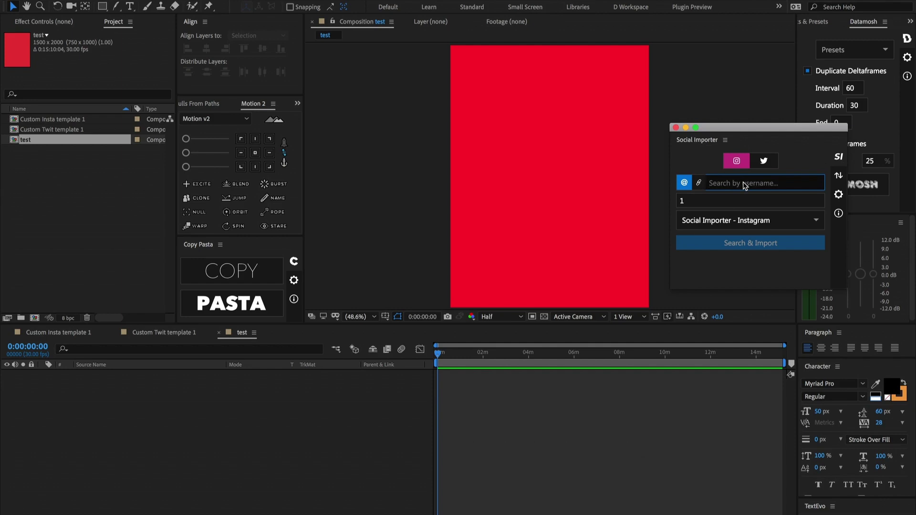
pyautogui.write('plugin_play')
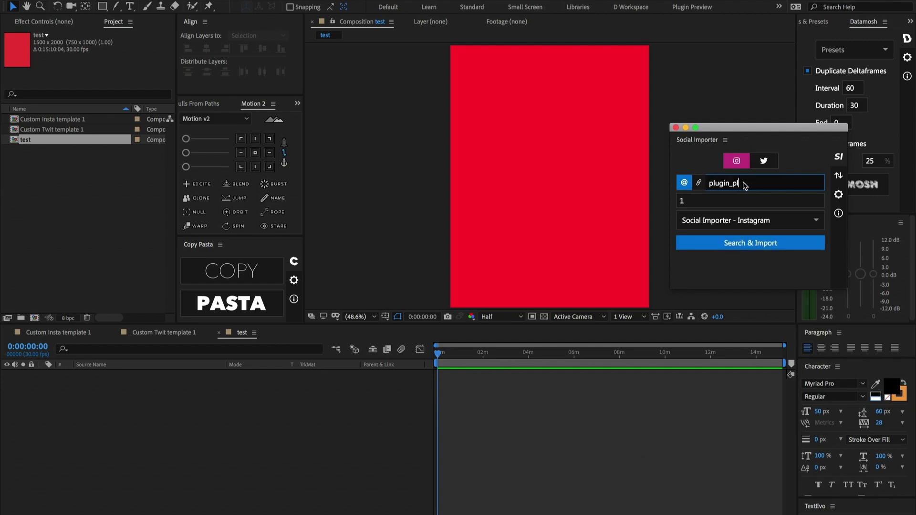
pyautogui.click(739, 220)
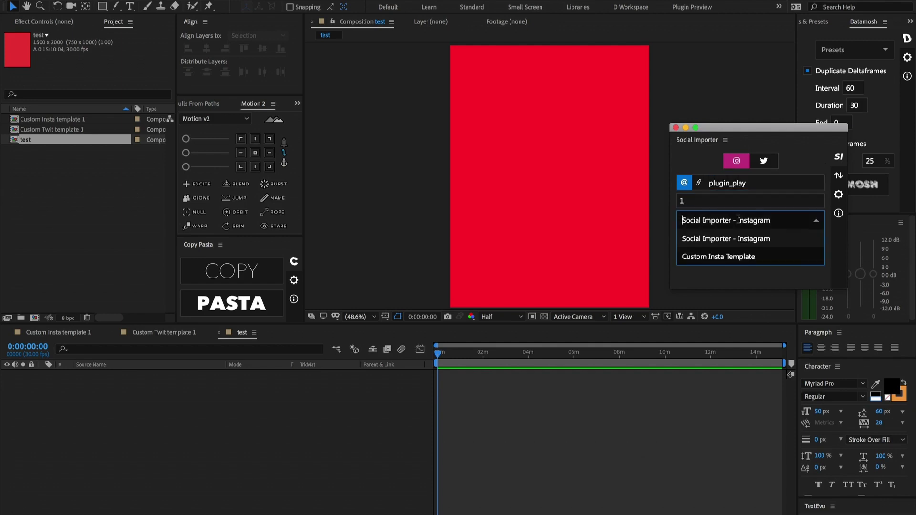
pyautogui.click(730, 258)
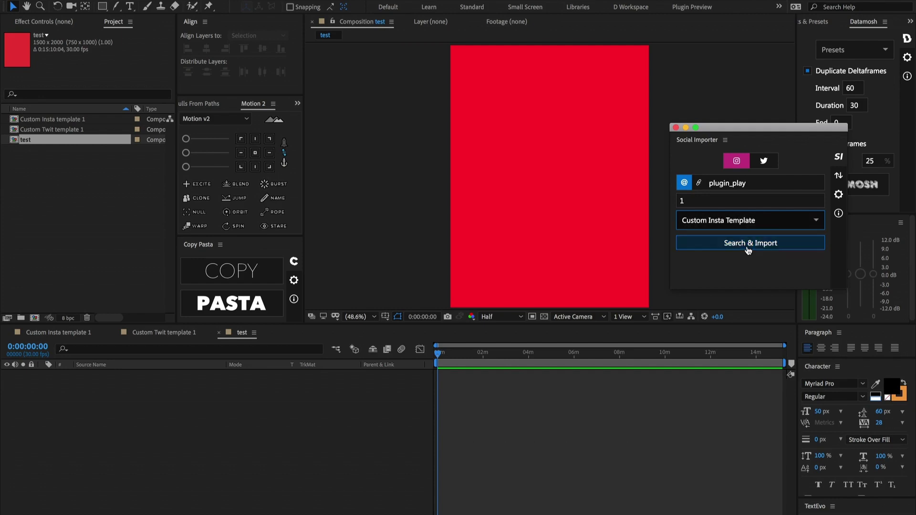
pyautogui.click(525, 418)
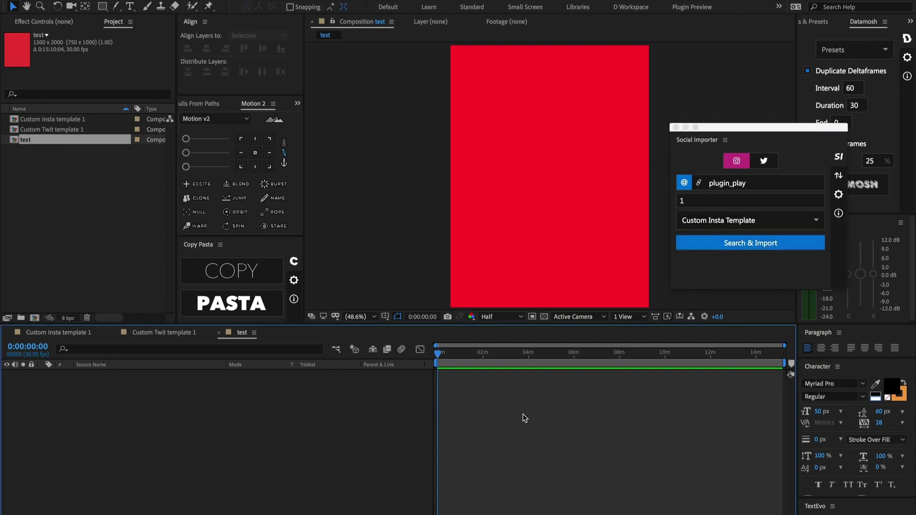
# Import the Instagram post, shift its post image right, and move the profile picture top-left
pyautogui.click(744, 243)
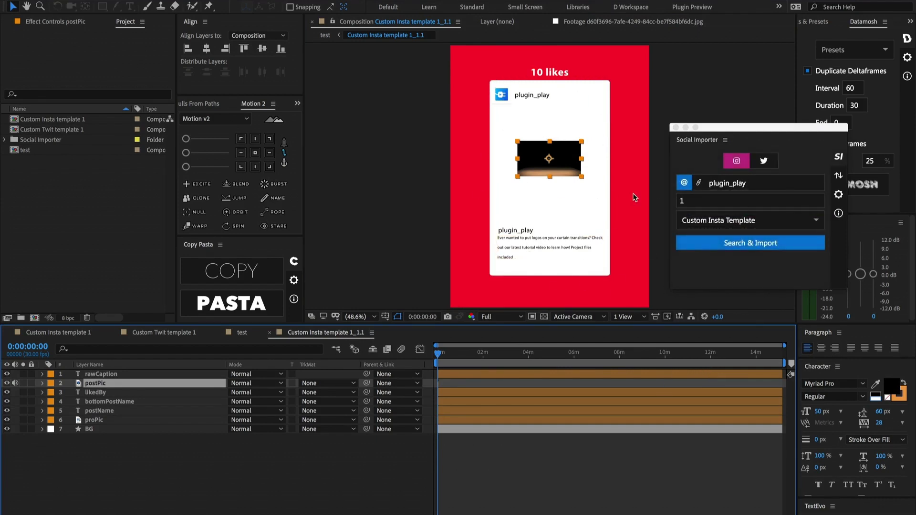
pyautogui.click(548, 164)
pyautogui.moveTo(547, 165); pyautogui.dragTo(557, 169)
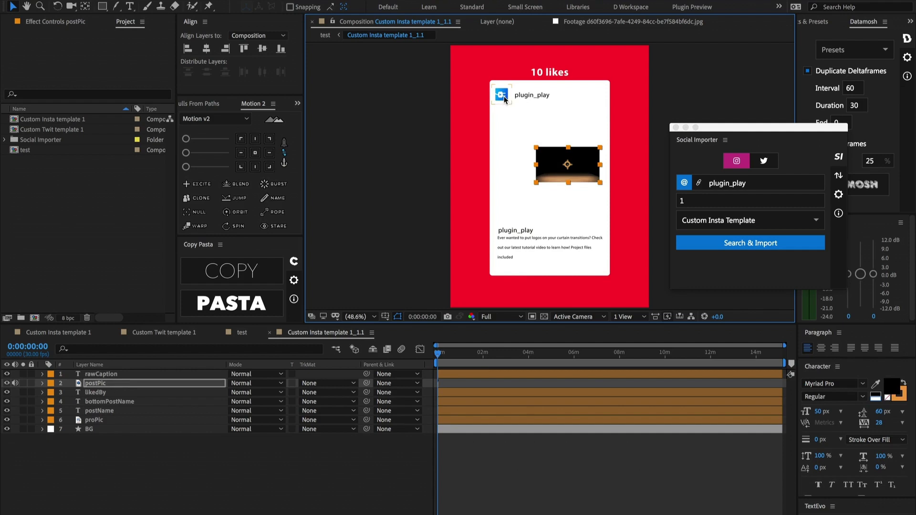
pyautogui.moveTo(505, 99); pyautogui.dragTo(485, 99)
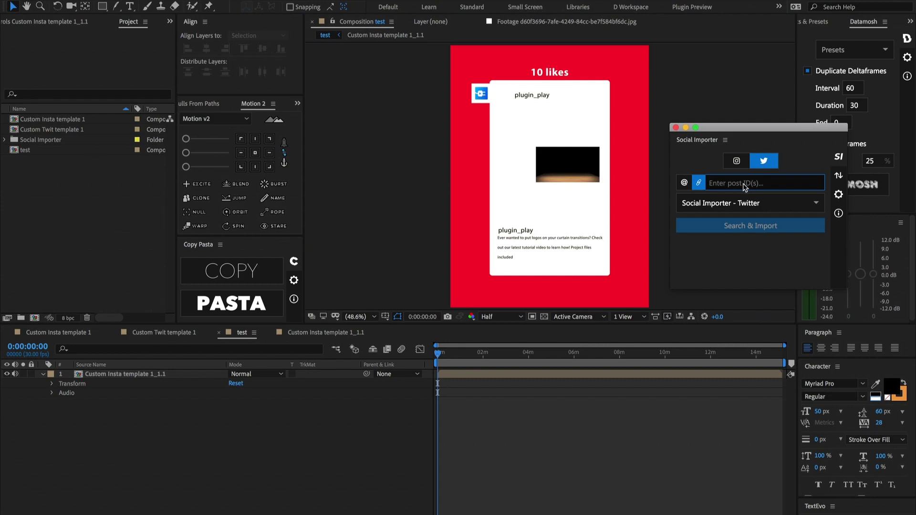
# Import the pasted tweet link with Custom Twitter Template and hide the Instagram post layer
pyautogui.press('super+v')
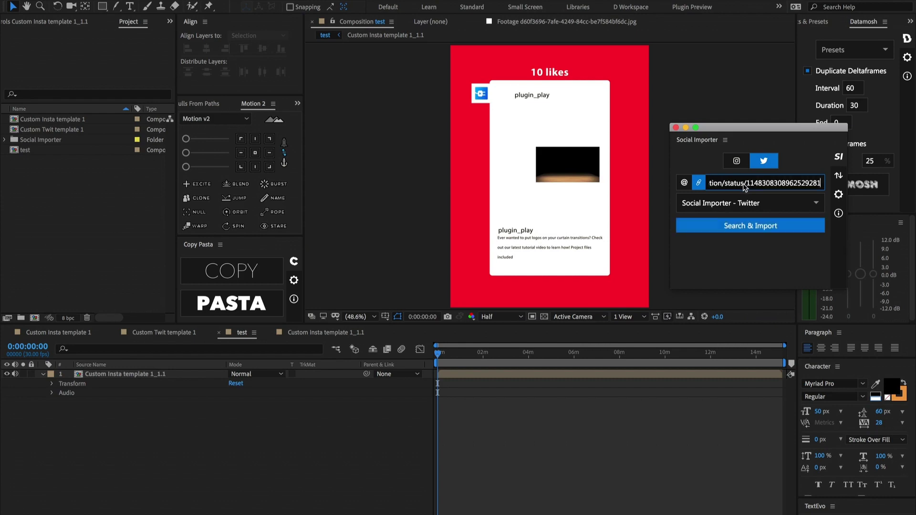
pyautogui.click(762, 208)
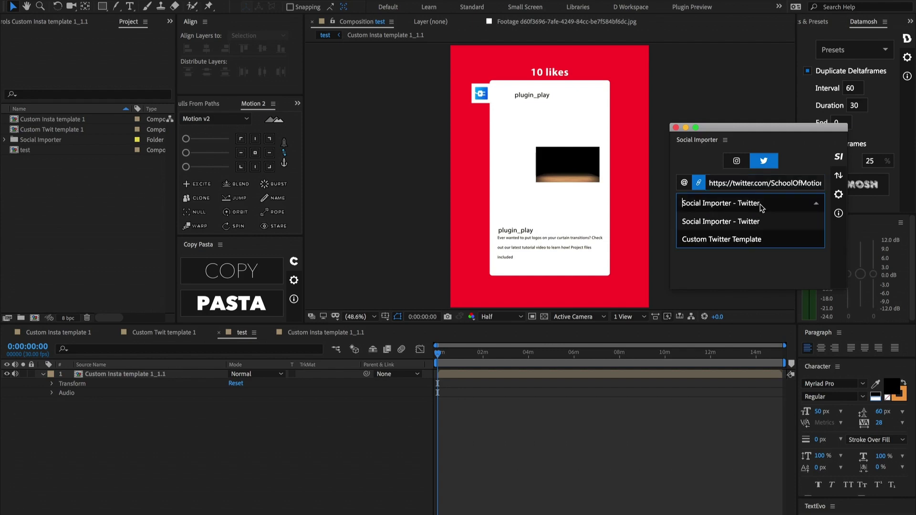
pyautogui.click(735, 243)
pyautogui.click(738, 227)
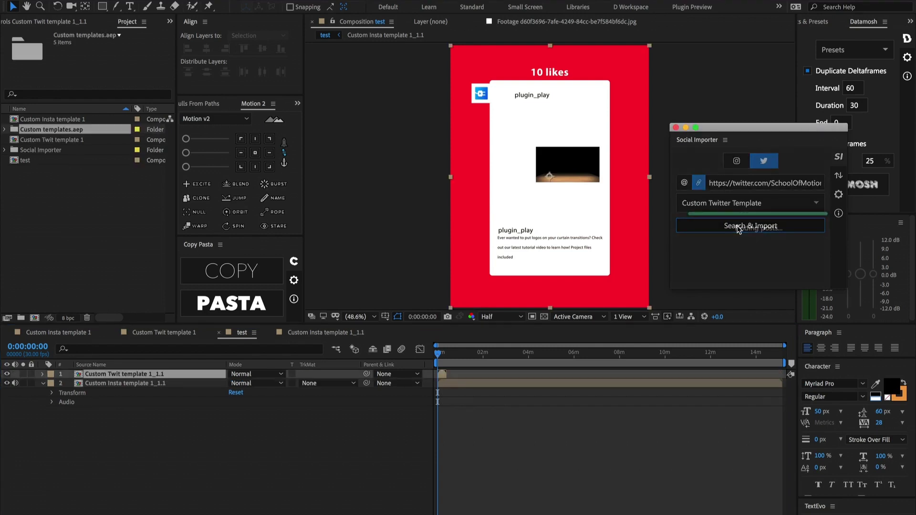
pyautogui.click(6, 383)
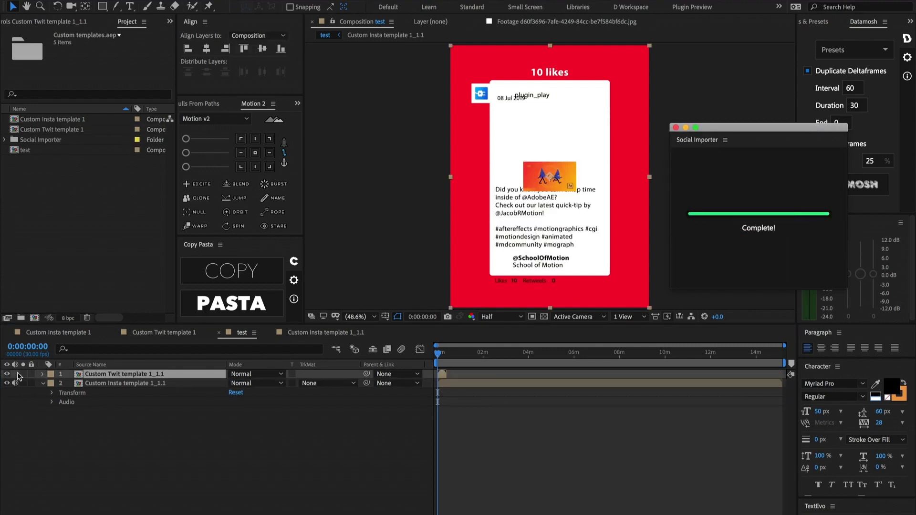
# Open the Custom Twit template 1_1.1 comp and reposition its post image above the tweet text
pyautogui.doubleClick(144, 374)
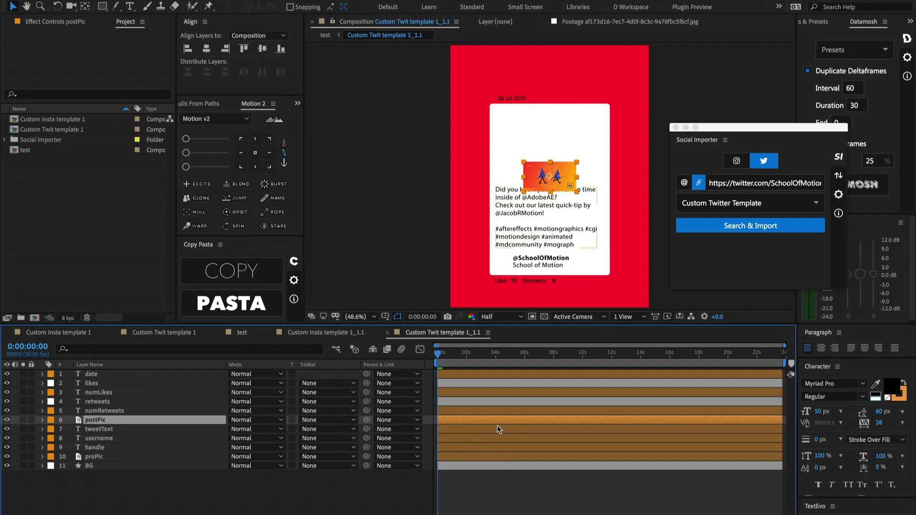
pyautogui.moveTo(554, 179); pyautogui.dragTo(569, 149)
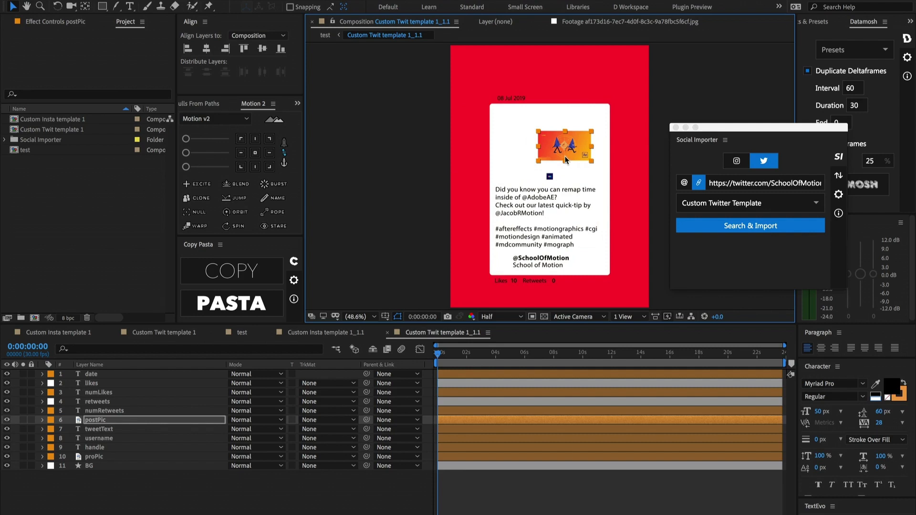
pyautogui.moveTo(549, 181); pyautogui.dragTo(537, 195)
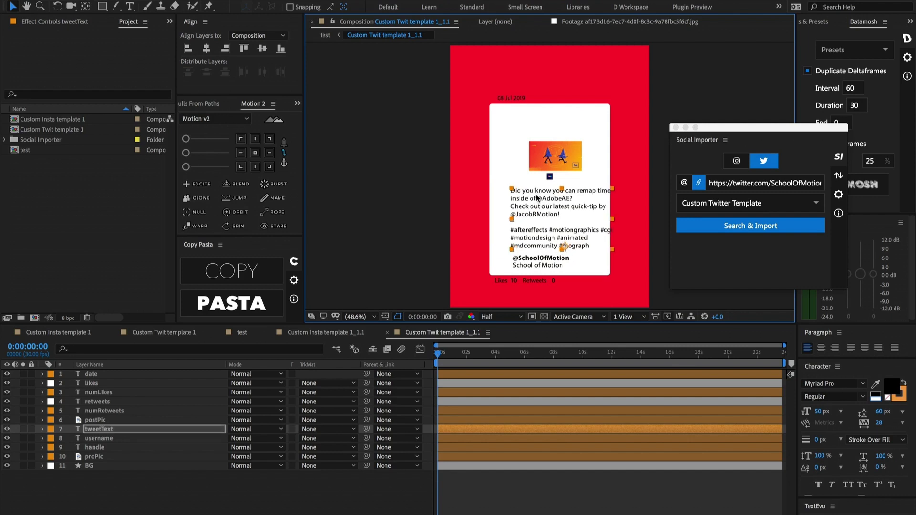